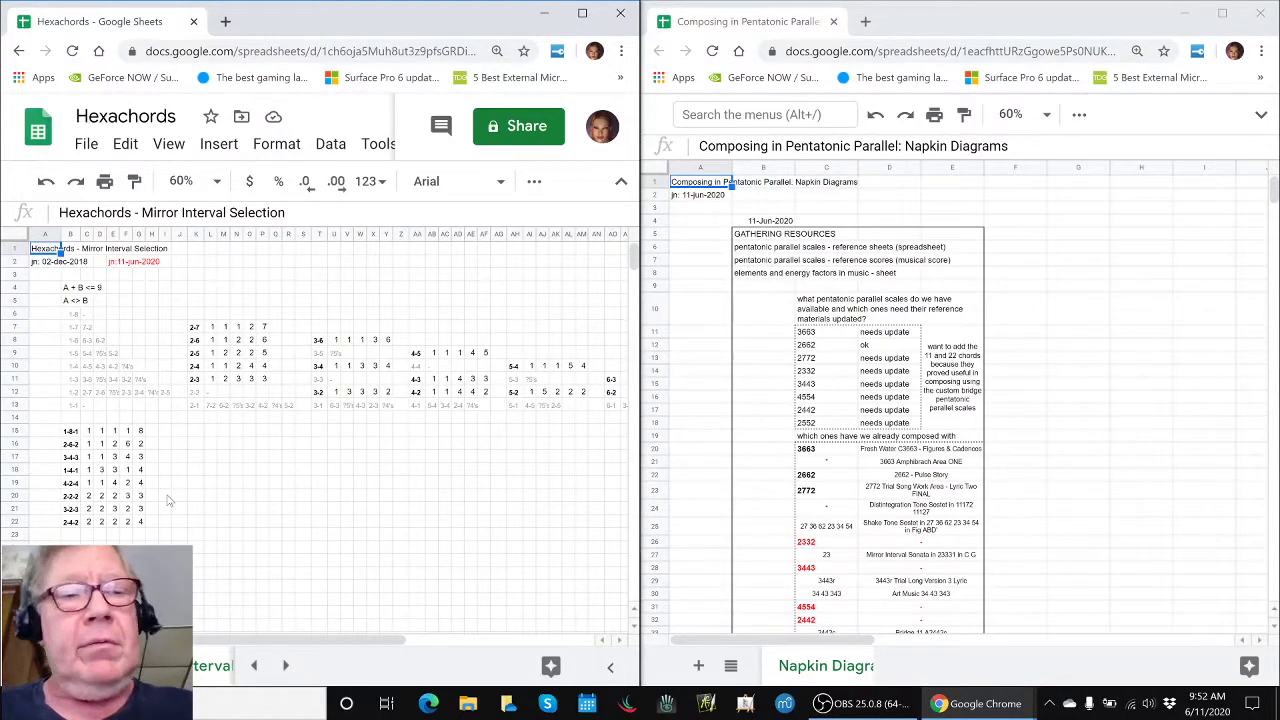
Cycle through the open windows and return to the two spreadsheets
key("alt+Tab")
key("alt+Tab")
key("alt+Tab")
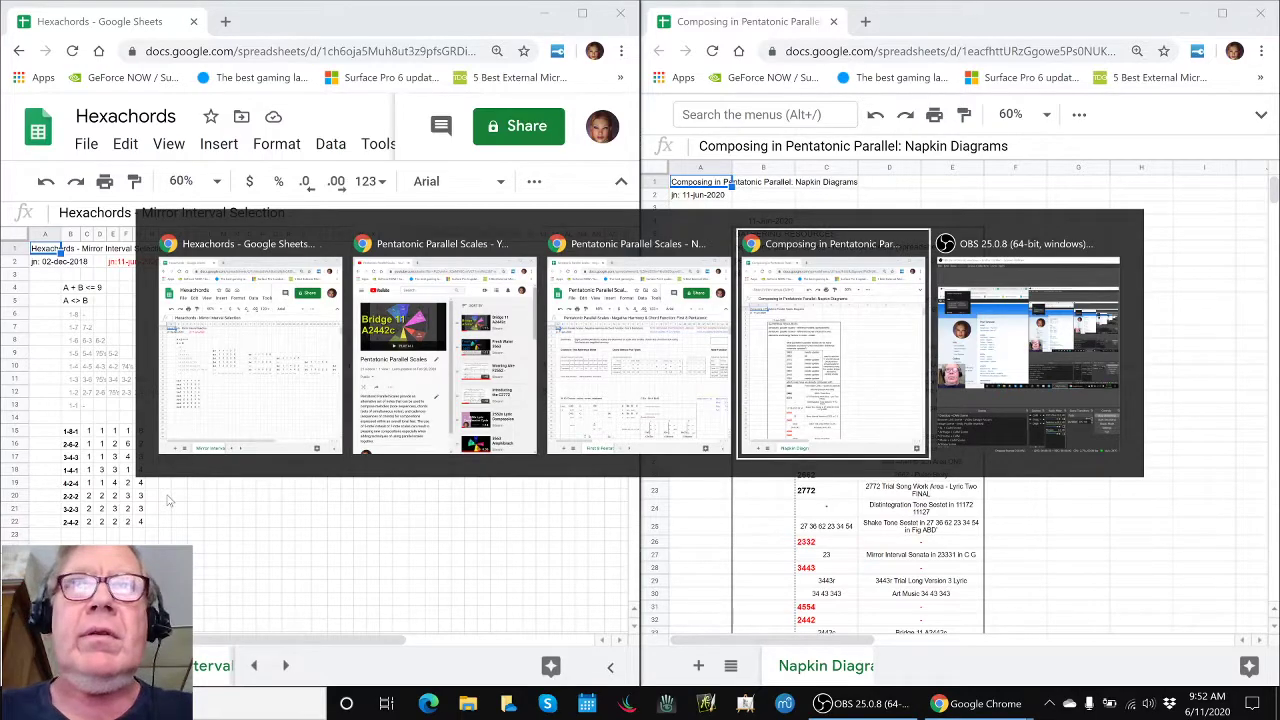
key("alt+Tab")
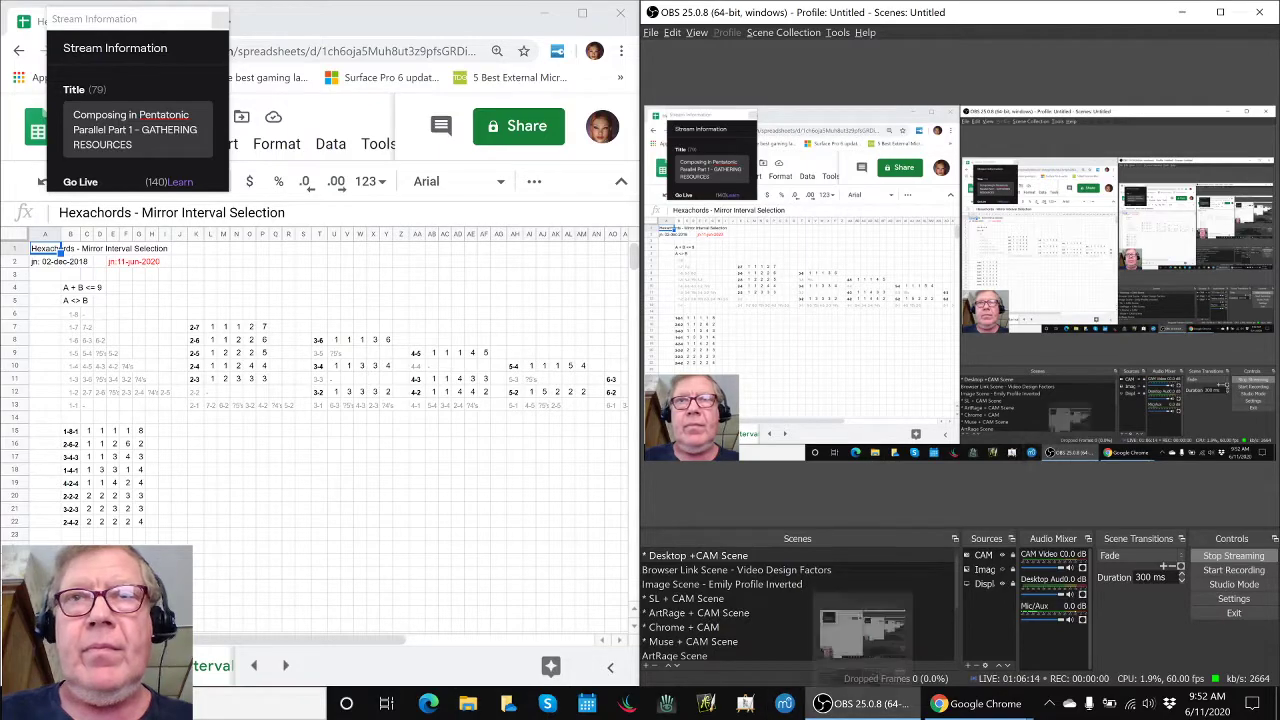
left_click(860, 703)
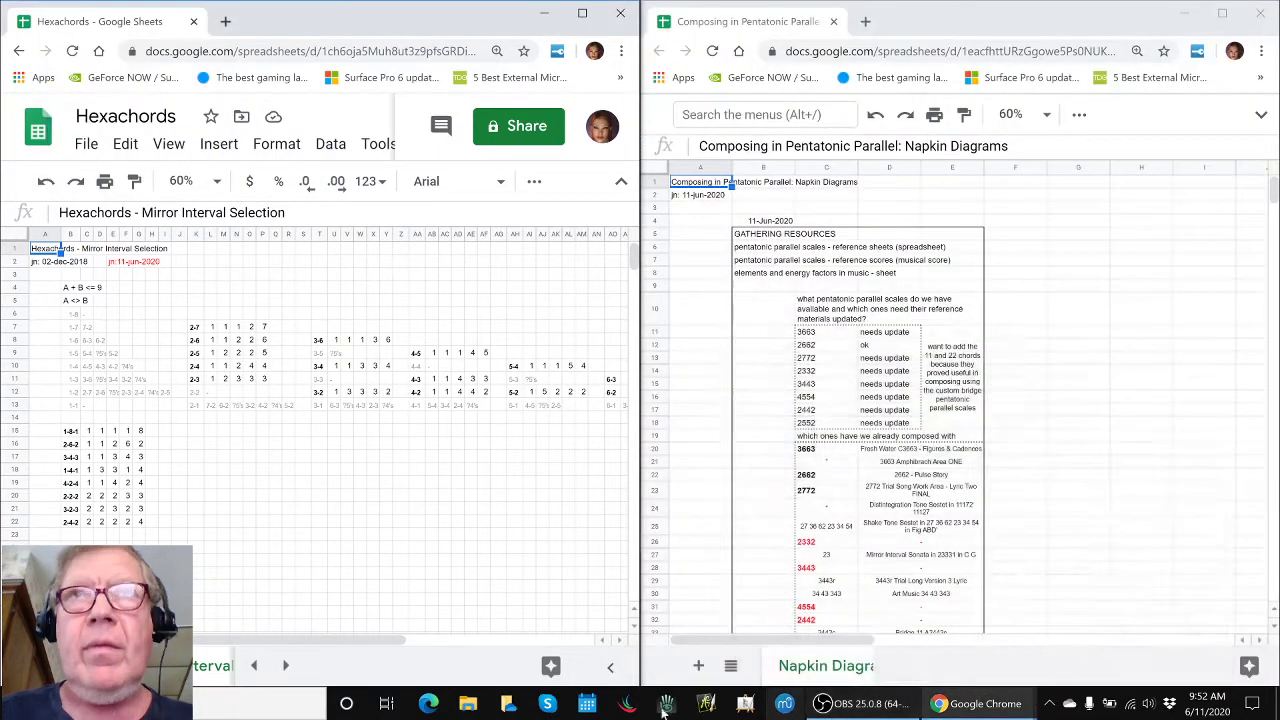
Review the reference sheets, reference scores and elements lines, and the available-scales question
left_click(741, 255)
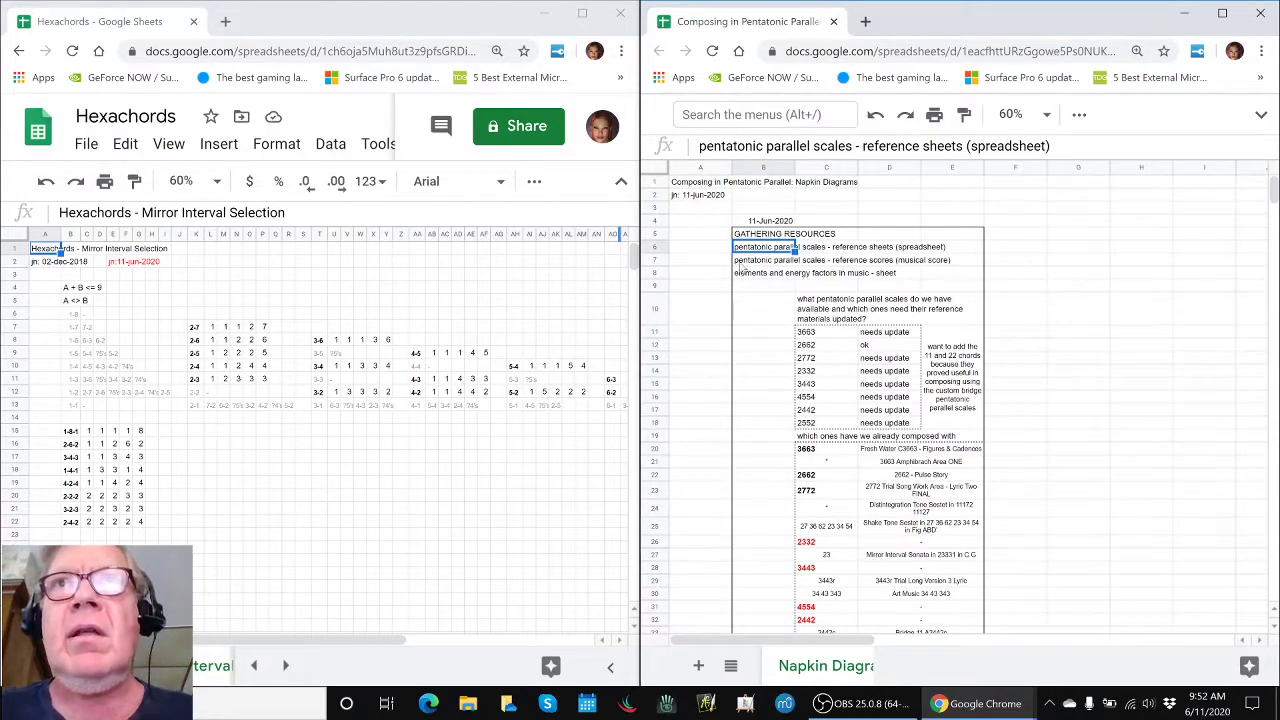
key("Down")
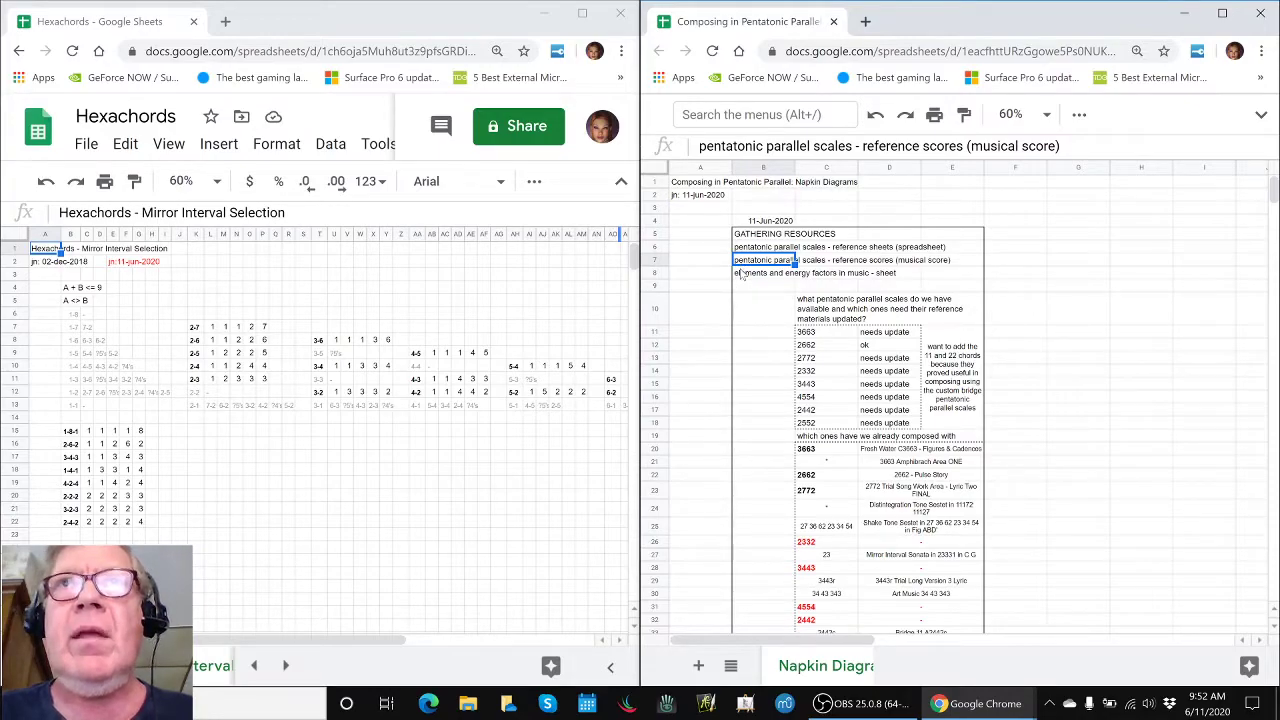
key("Down")
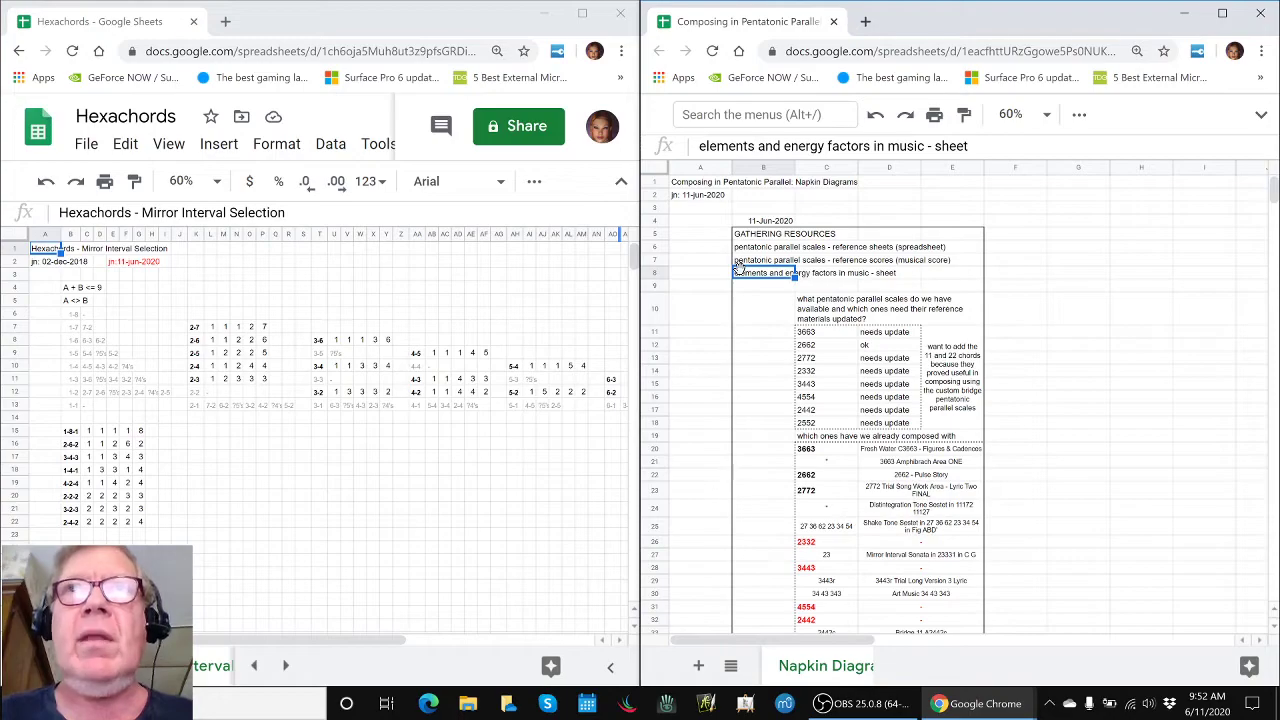
left_click(830, 317)
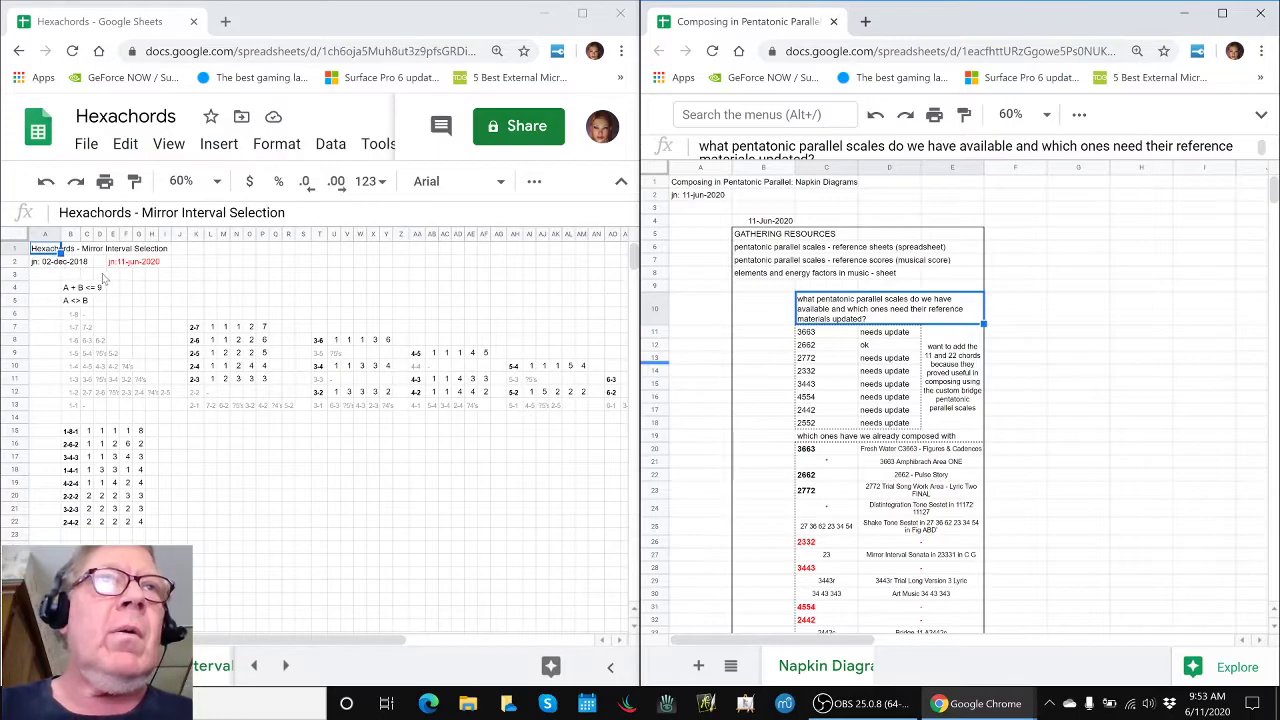
Check the Hexachords start date and the 2-7, 2-6, 2-5, 2-4 and 4-5 interval pairs
left_click(44, 264)
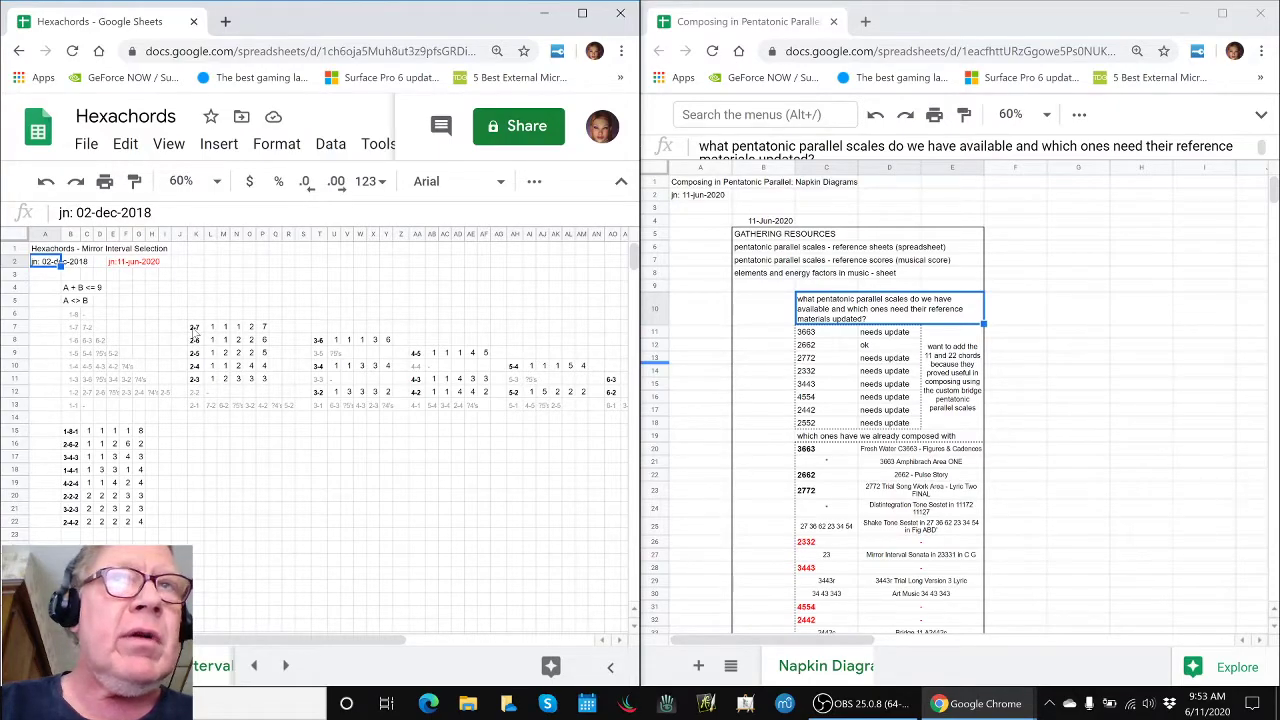
left_click(195, 329)
left_click(196, 341)
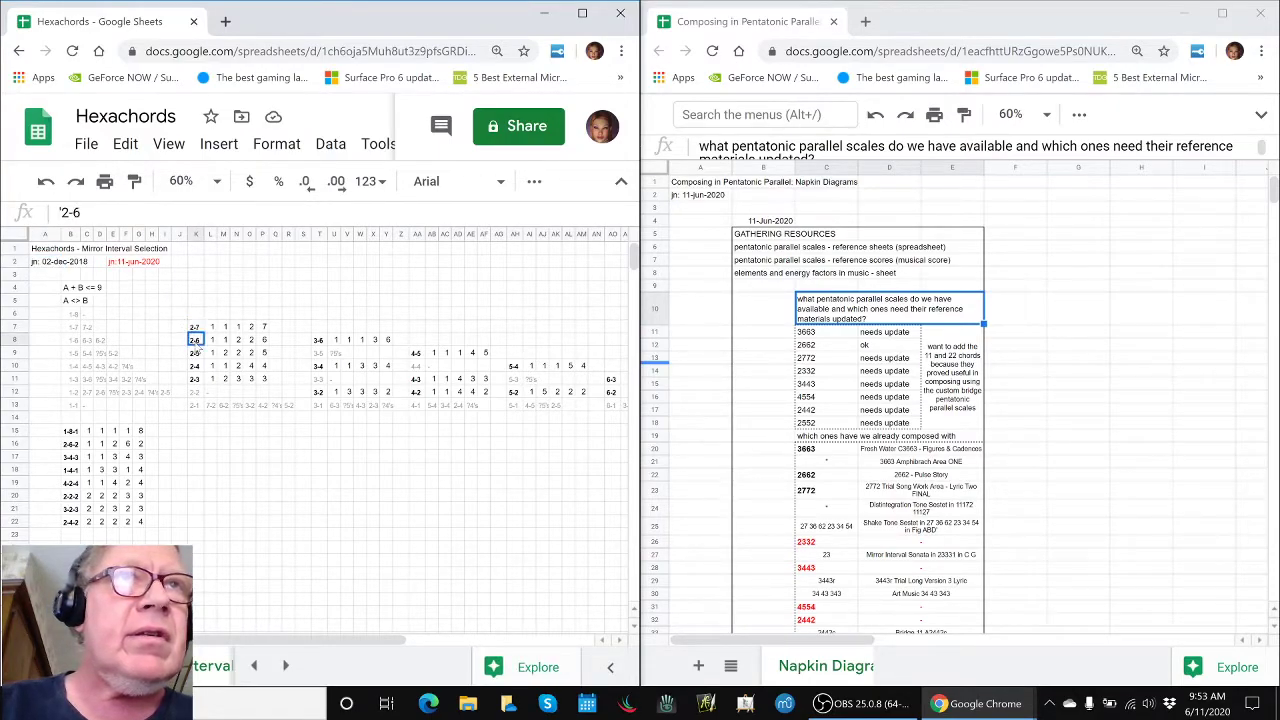
left_click(196, 354)
left_click(194, 367)
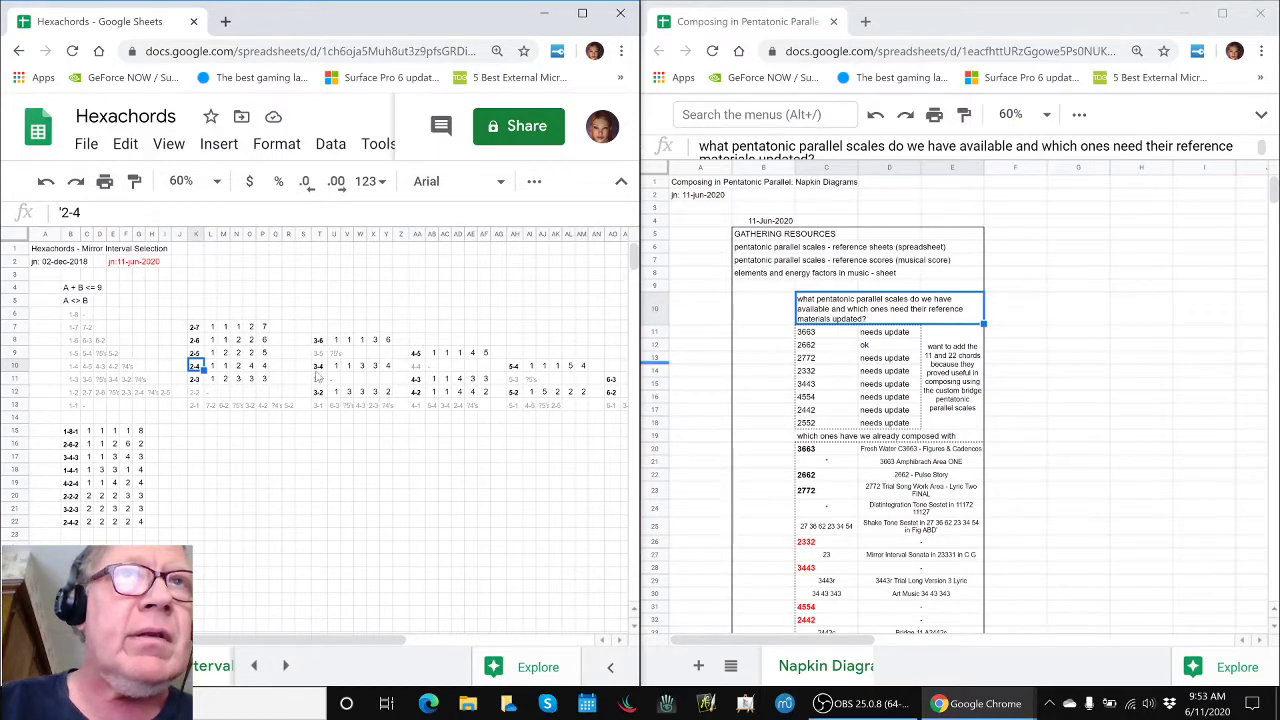
left_click(418, 355)
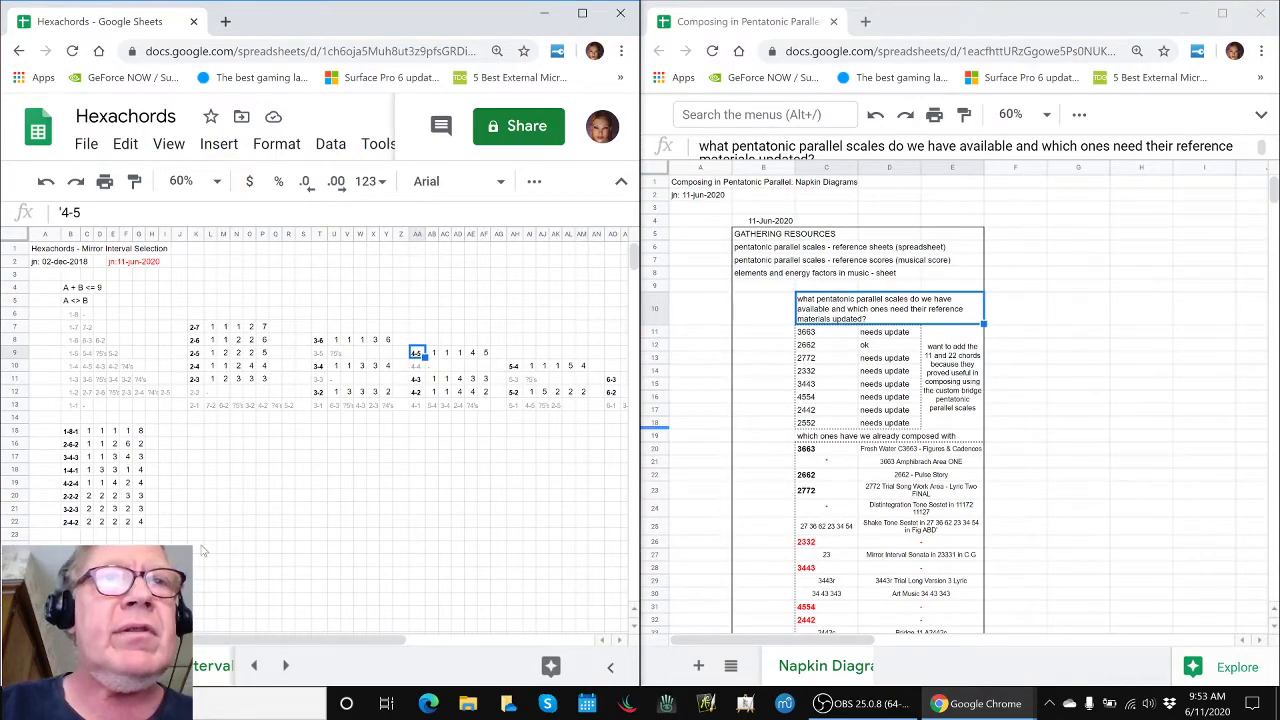
Switch to the Mirror Interval Scales sheet, inspect the 1.6 value beside 7-2, then return to column A
mouse_move(235, 645)
left_mouse_down()
mouse_move(325, 647)
mouse_move(232, 648)
left_mouse_up()
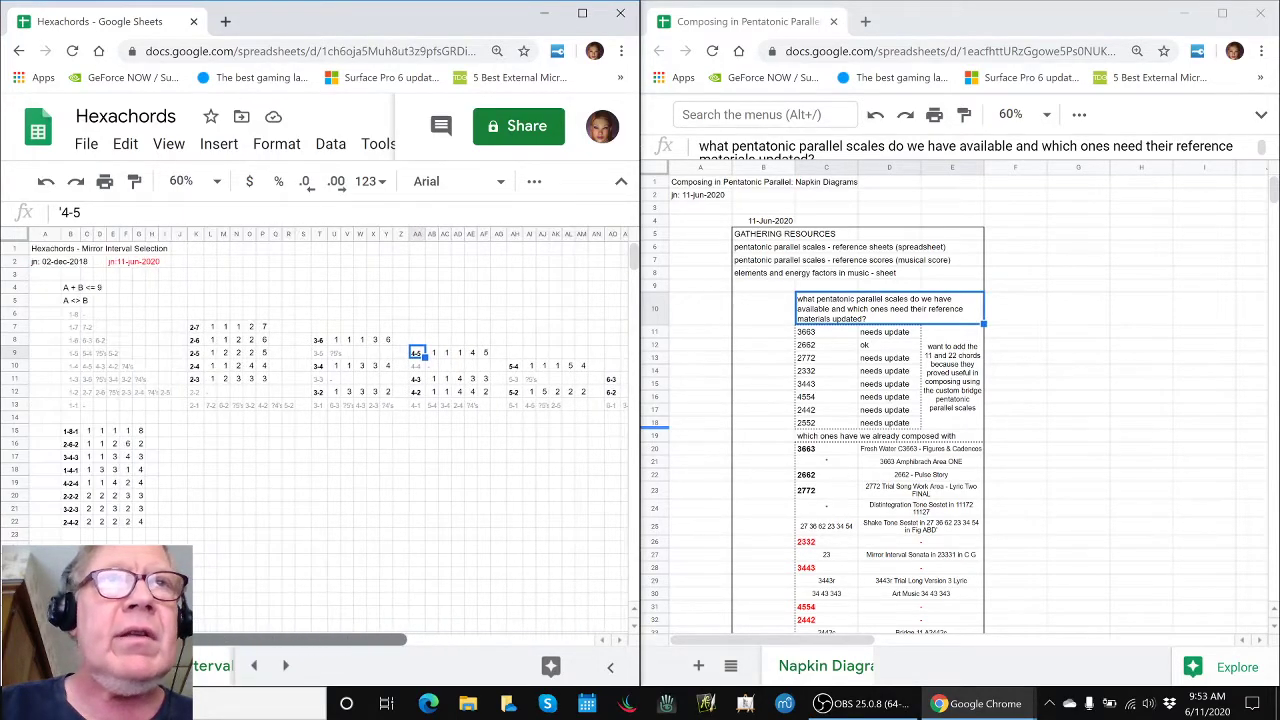
left_click(254, 665)
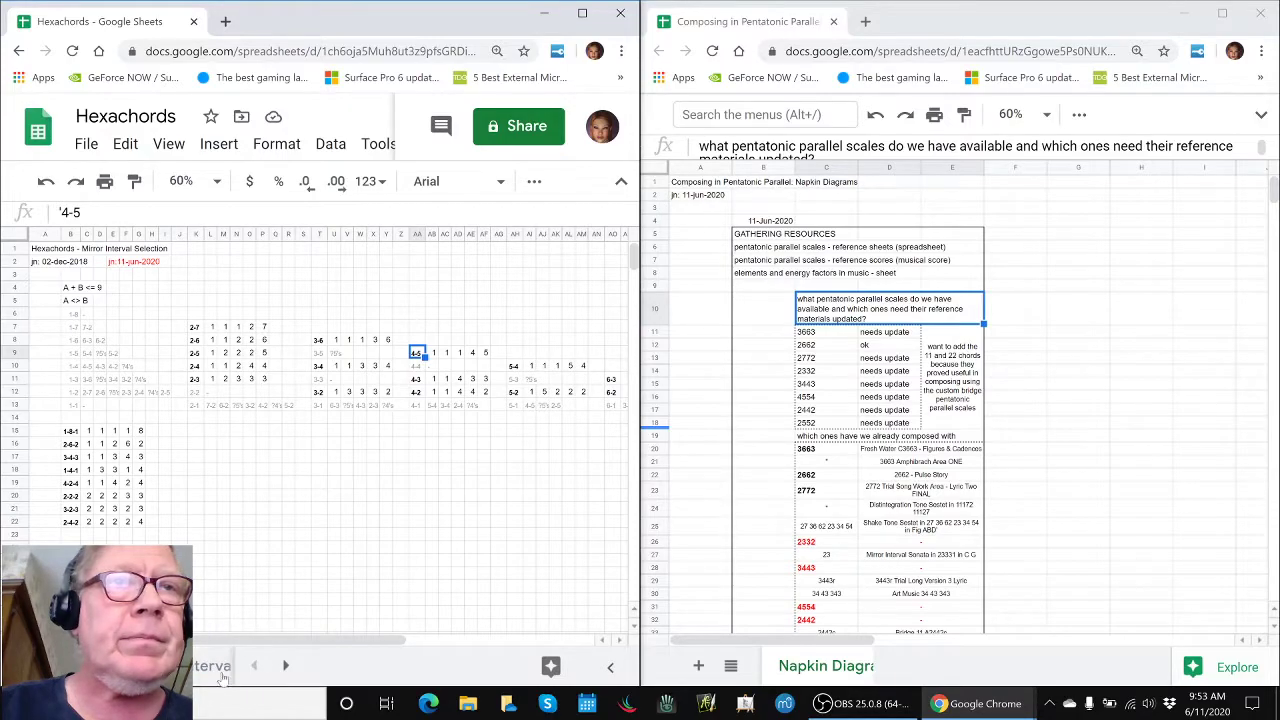
left_click(198, 678)
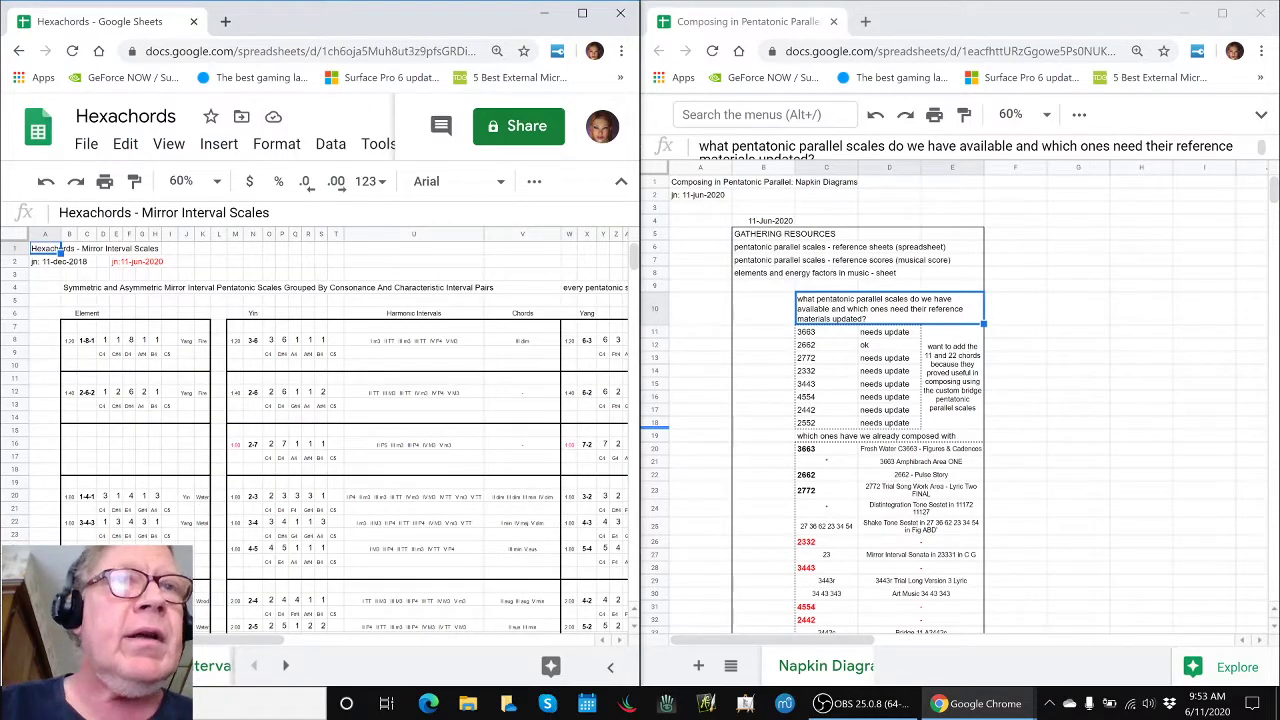
left_click(231, 645)
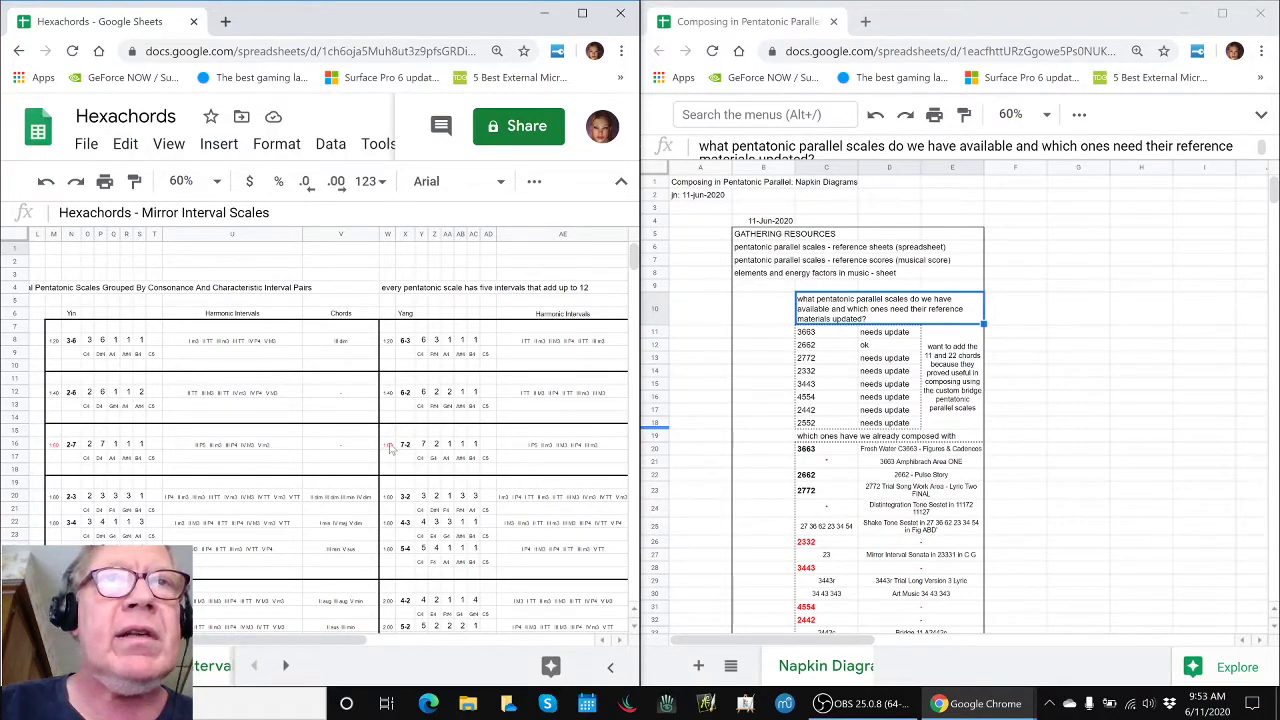
left_click(388, 445)
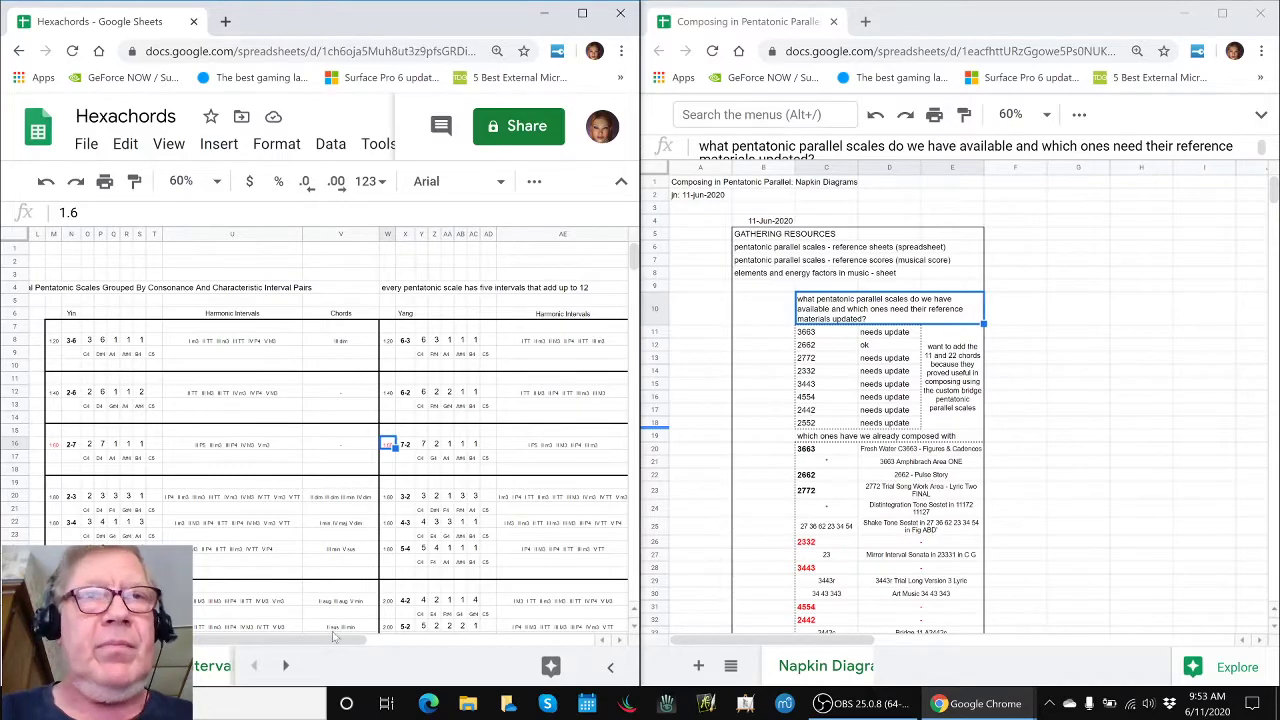
left_click_drag(336, 647, 110, 645)
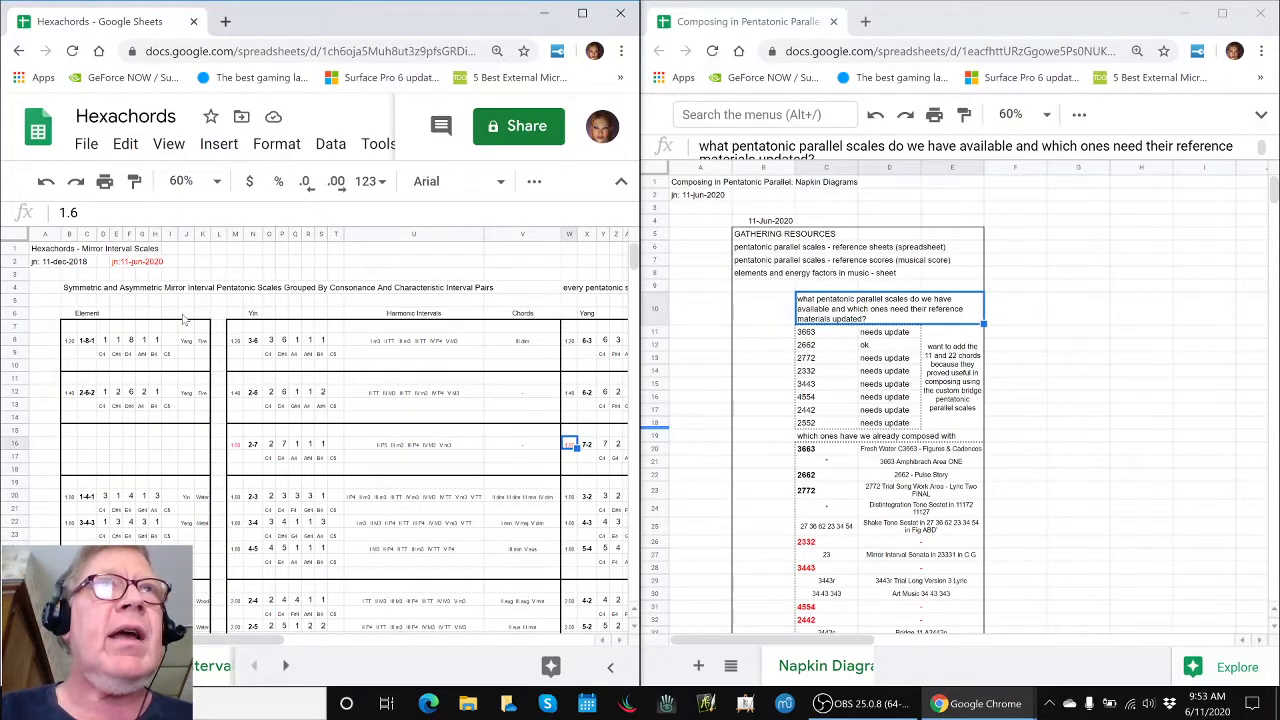
key("alt+Tab")
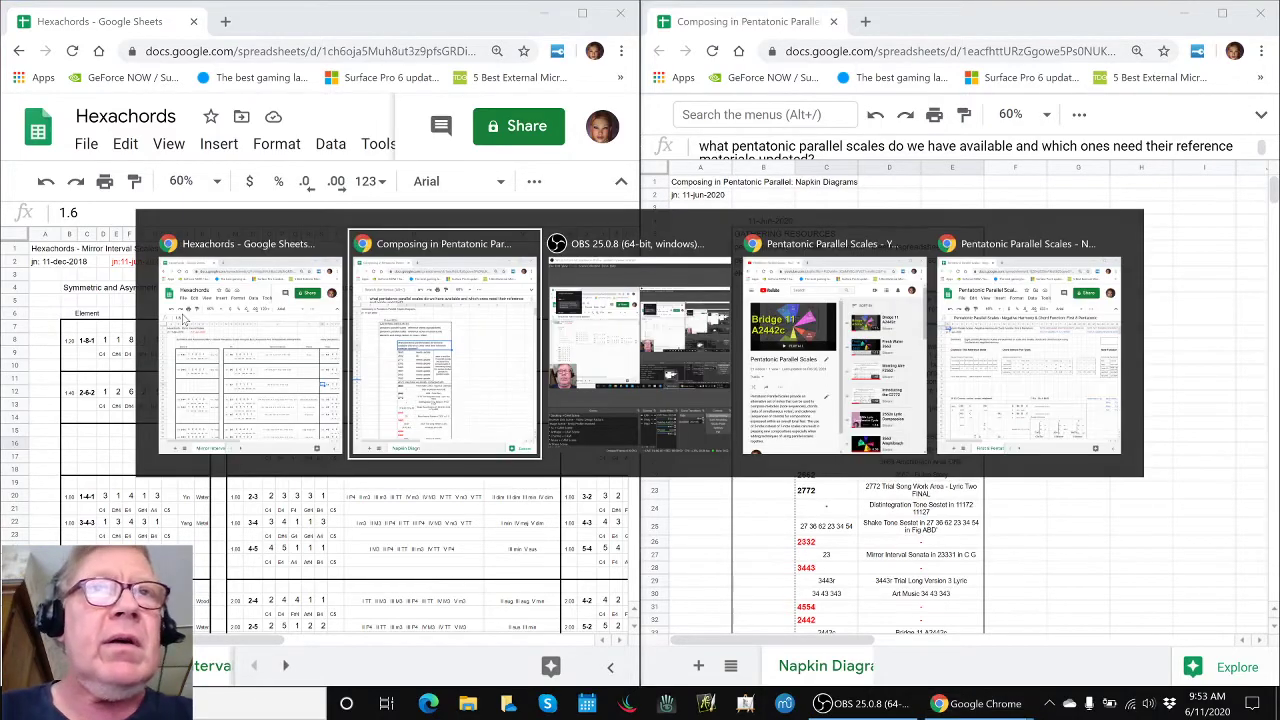
key("alt+Tab")
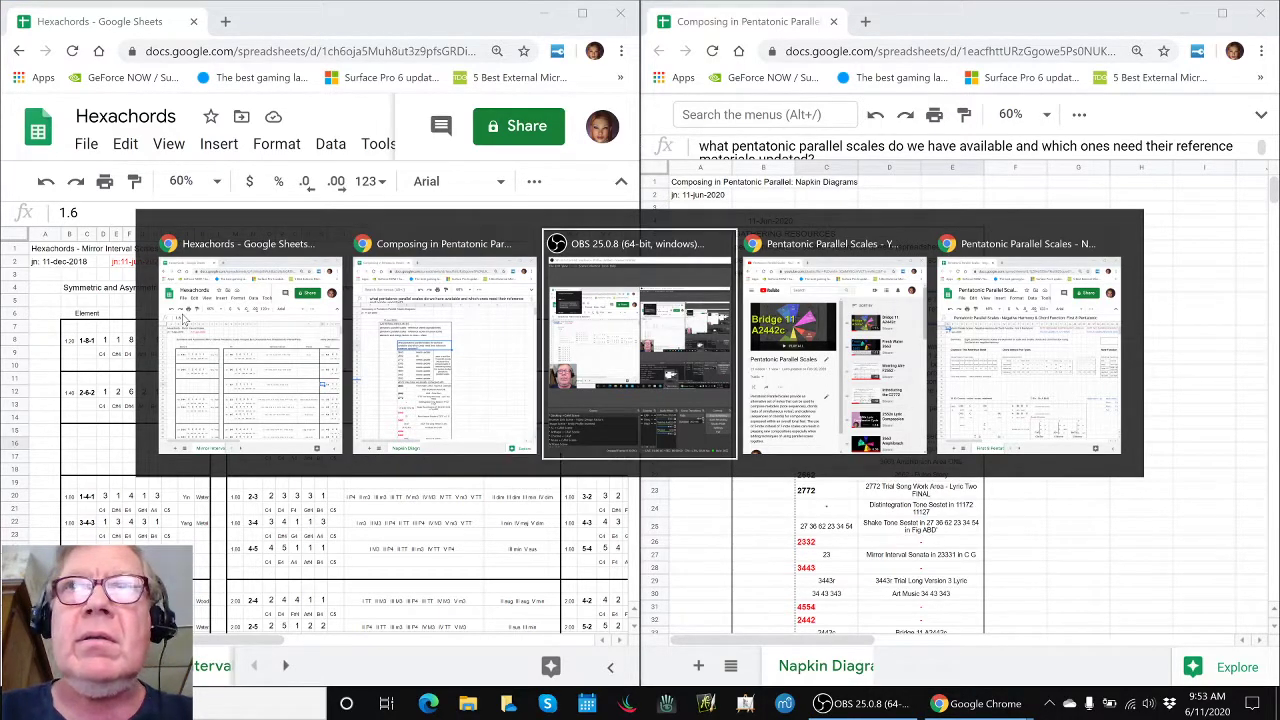
key("alt+Tab")
key("alt+Tab")
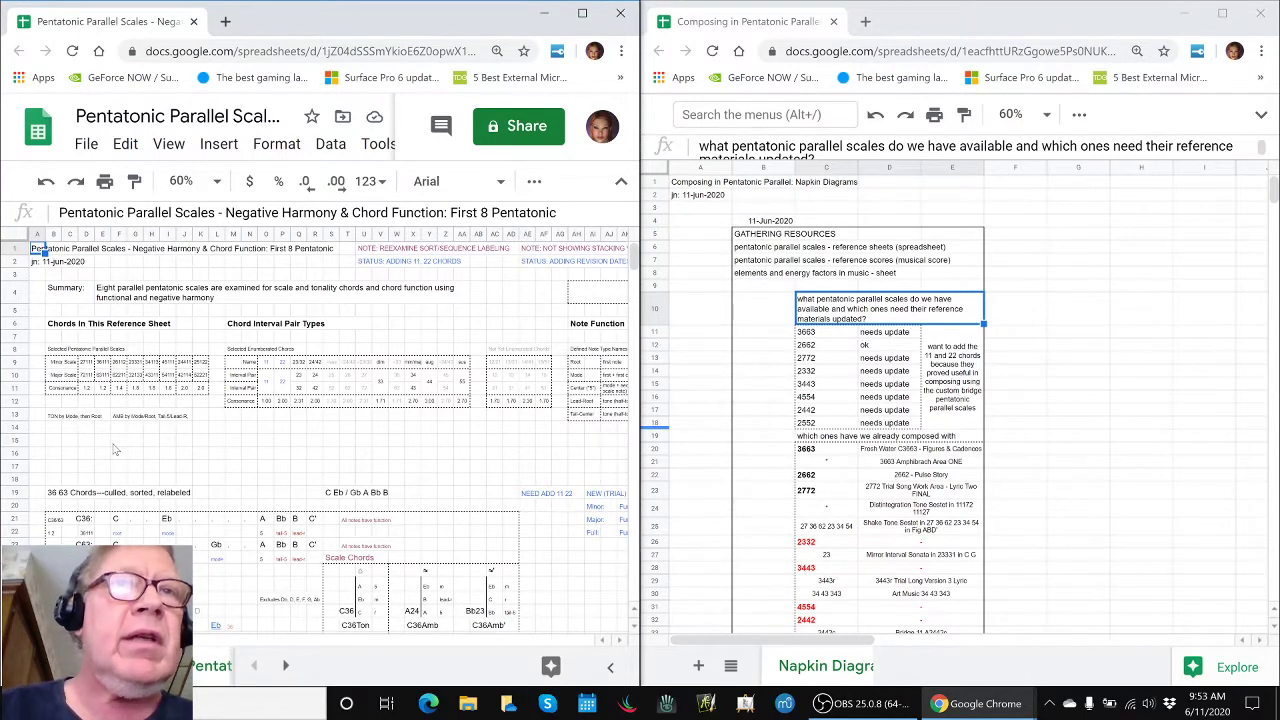
scroll(161, 463, "down", 3)
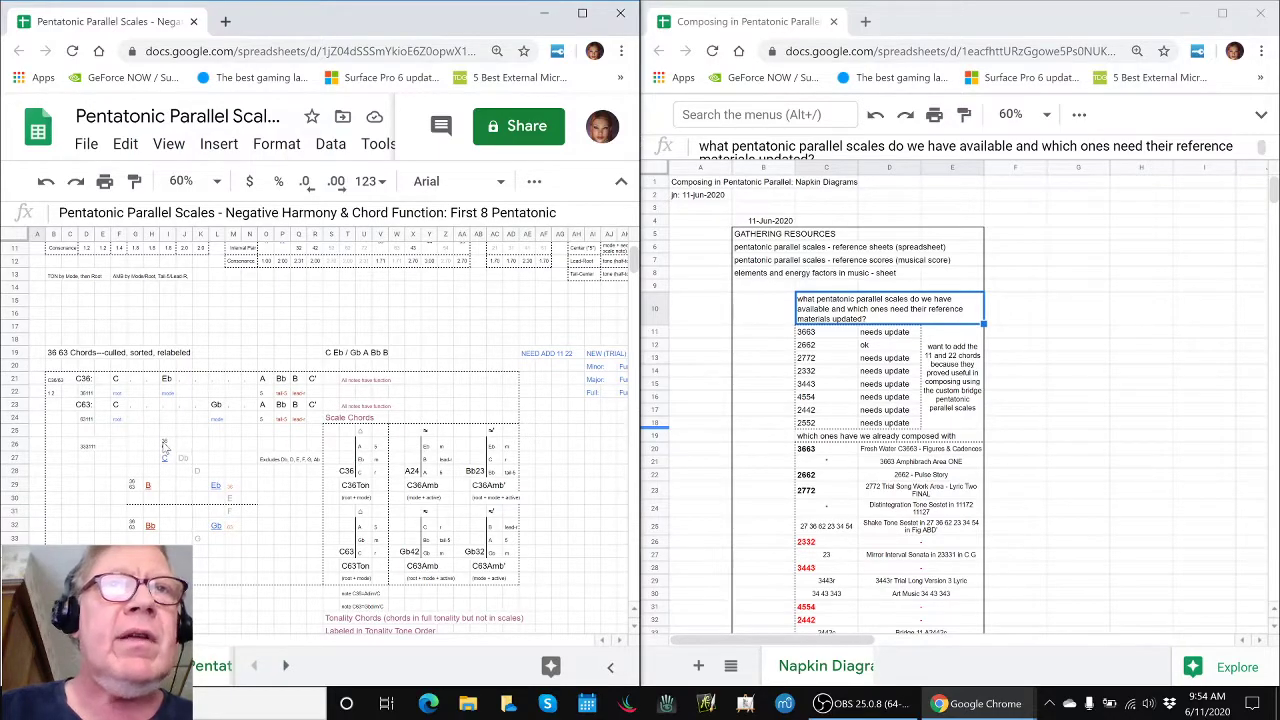
scroll(100, 427, "down", 6)
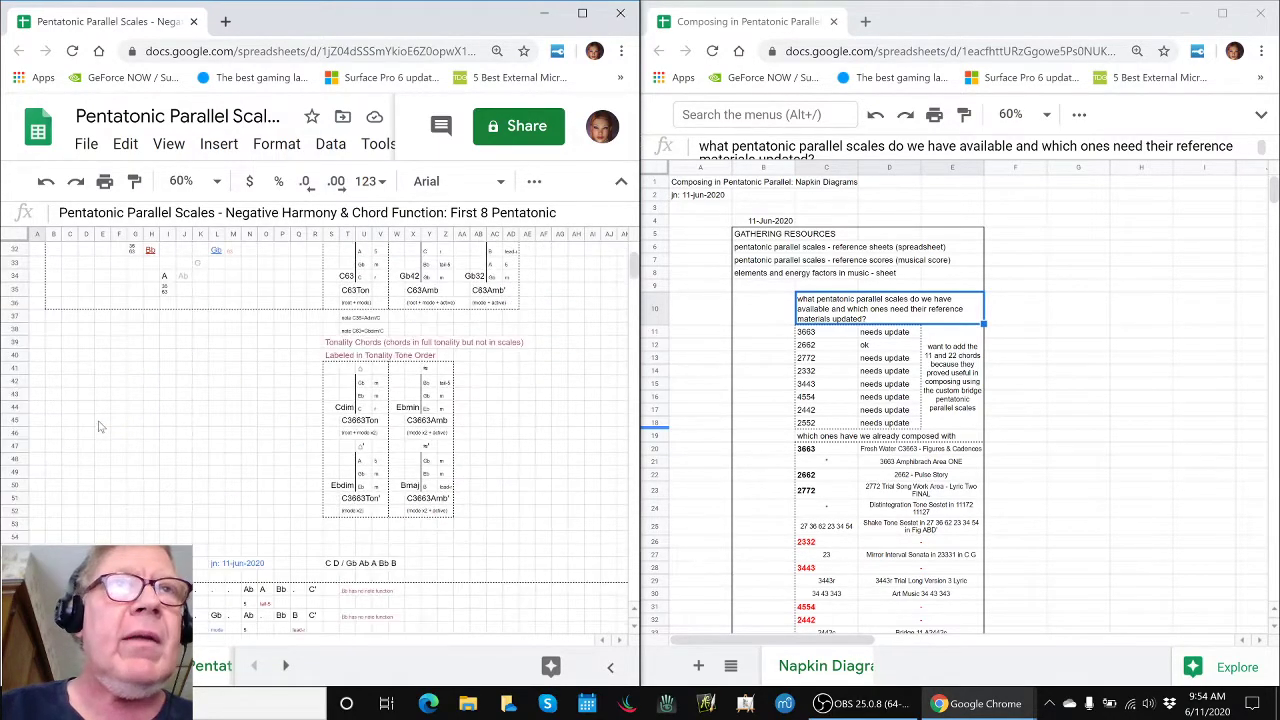
scroll(100, 427, "down", 6)
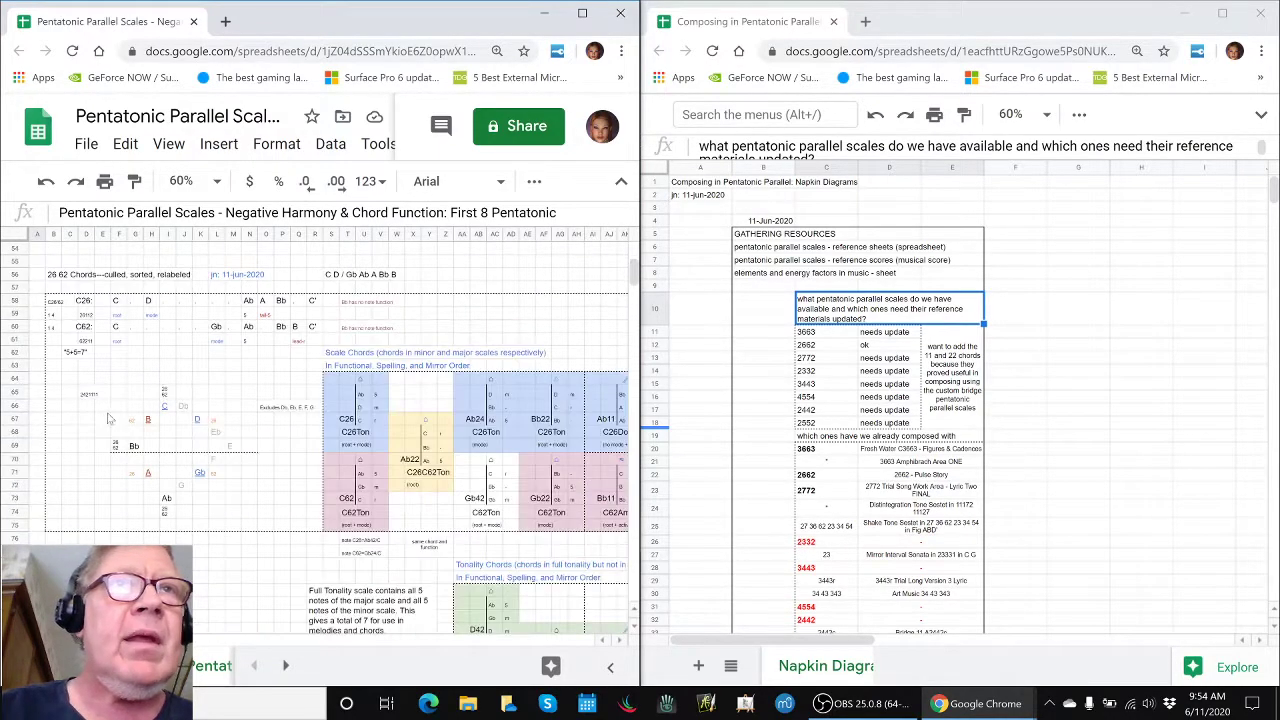
left_click(54, 276)
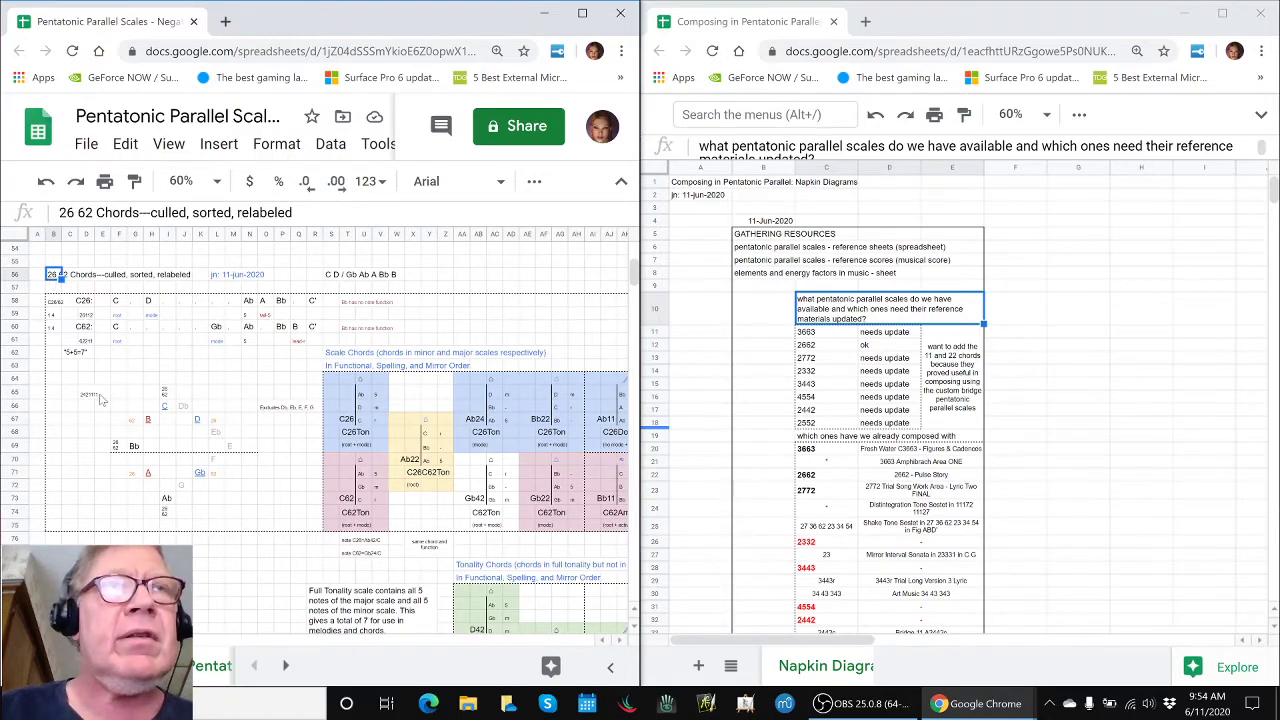
scroll(127, 399, "down", 6)
scroll(127, 399, "down", 4)
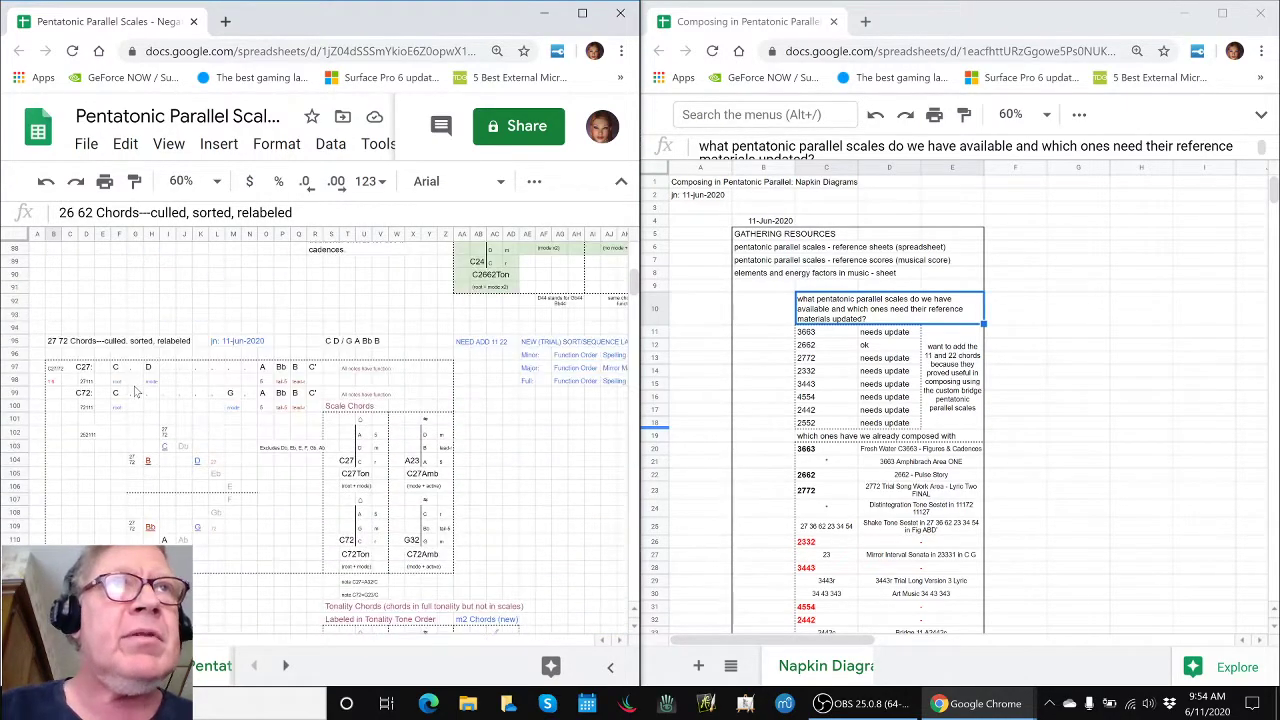
left_click(55, 381)
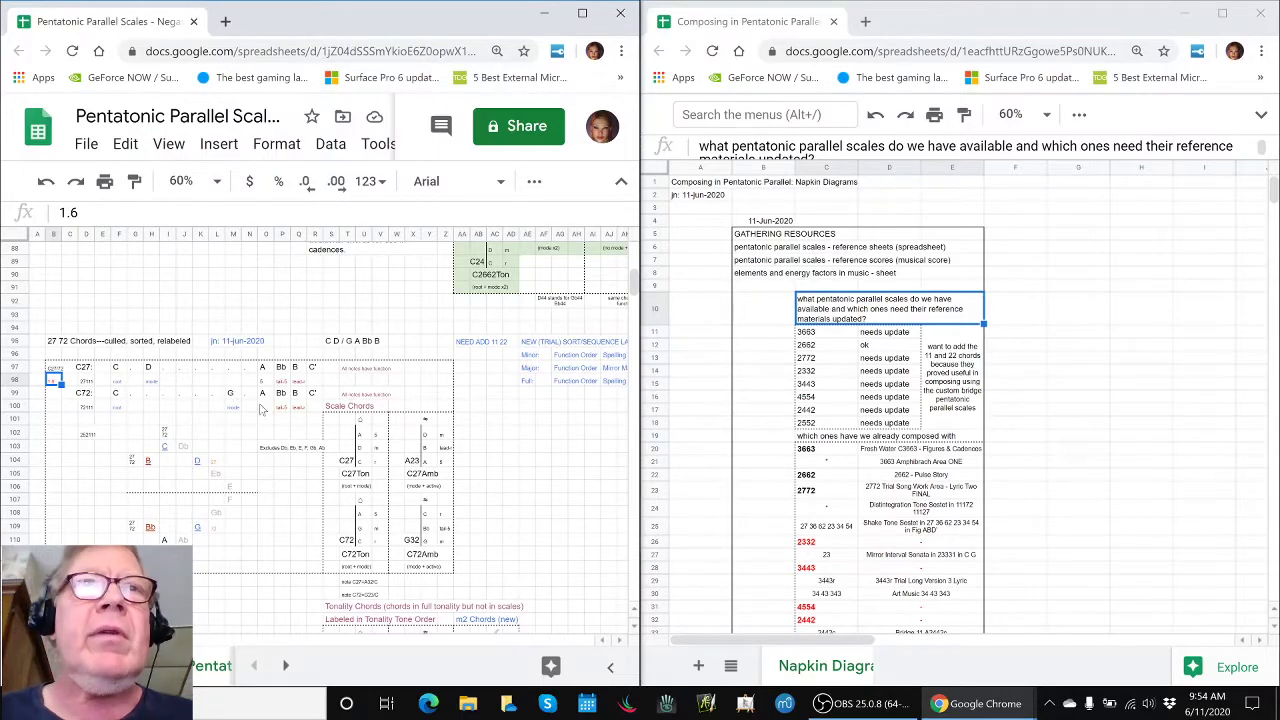
left_click(463, 344)
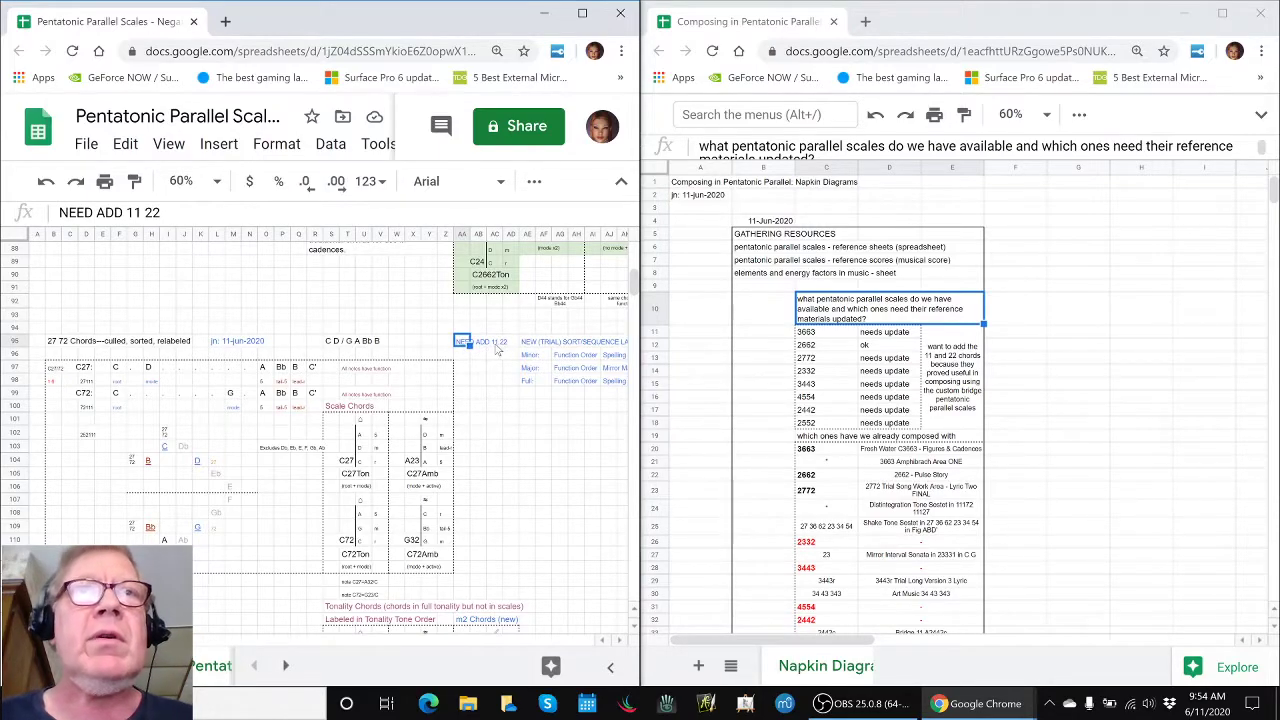
scroll(385, 355, "up", 5)
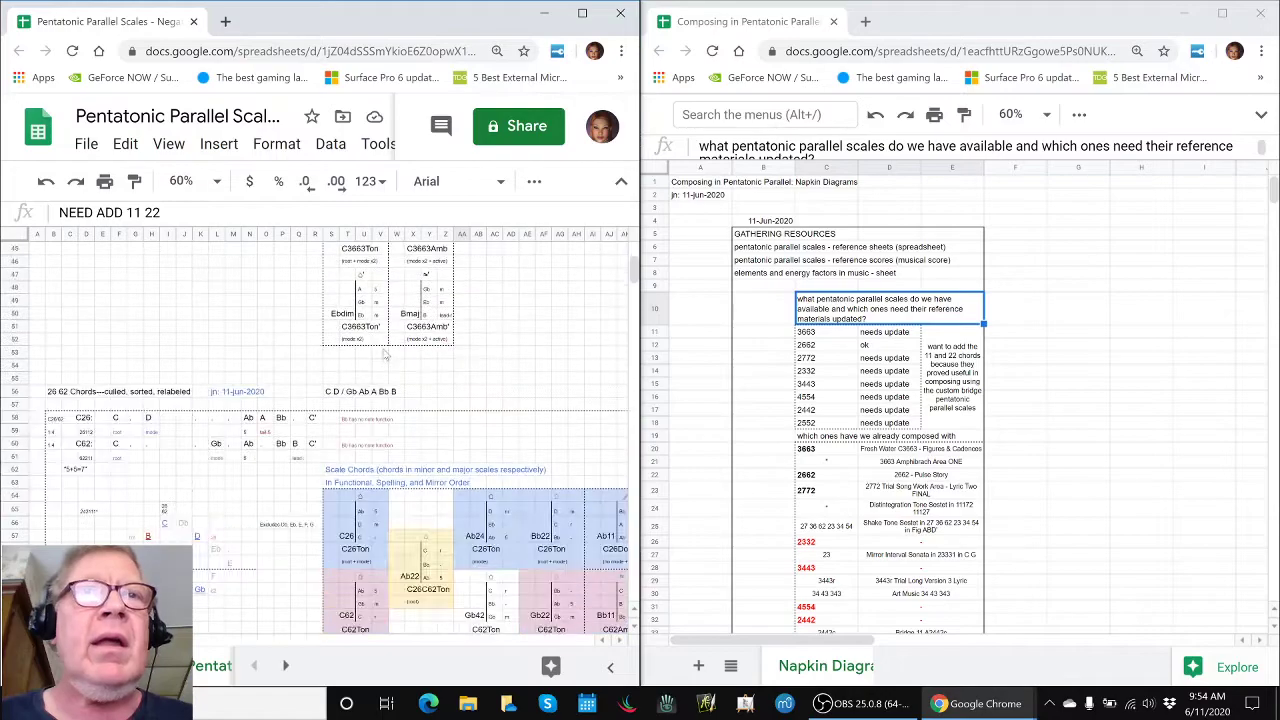
scroll(385, 355, "down", 2)
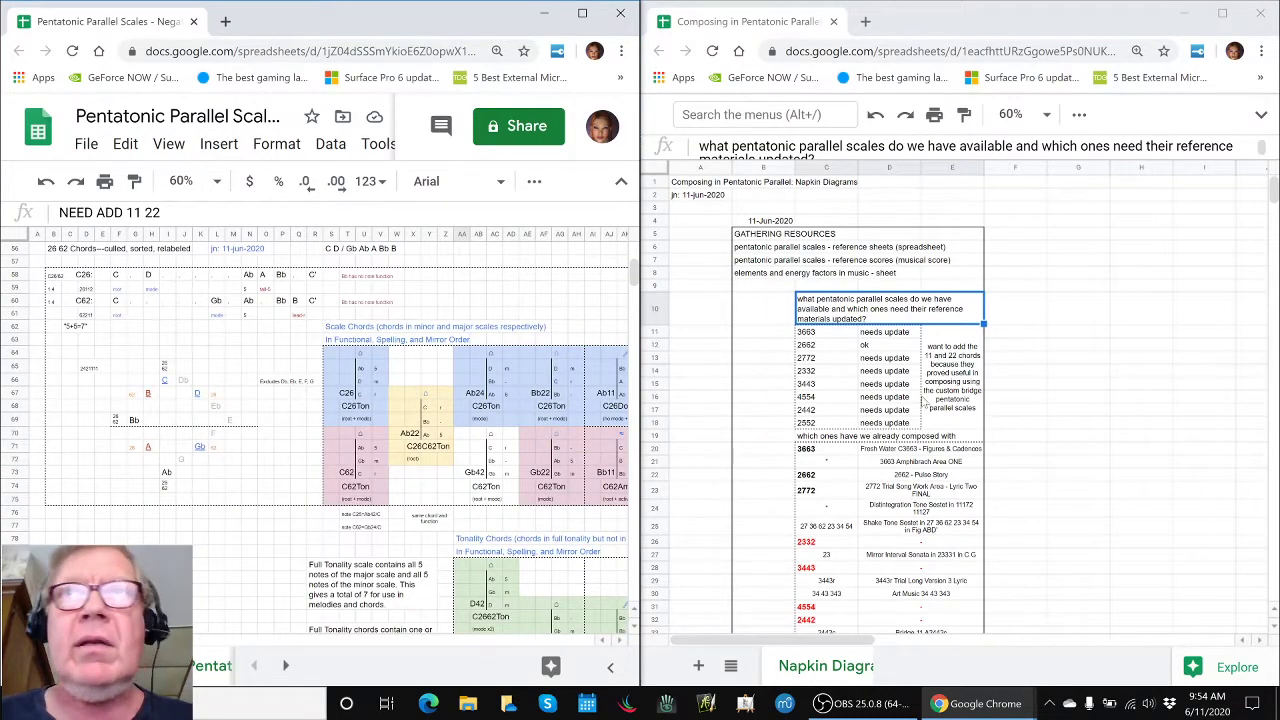
left_click(950, 396)
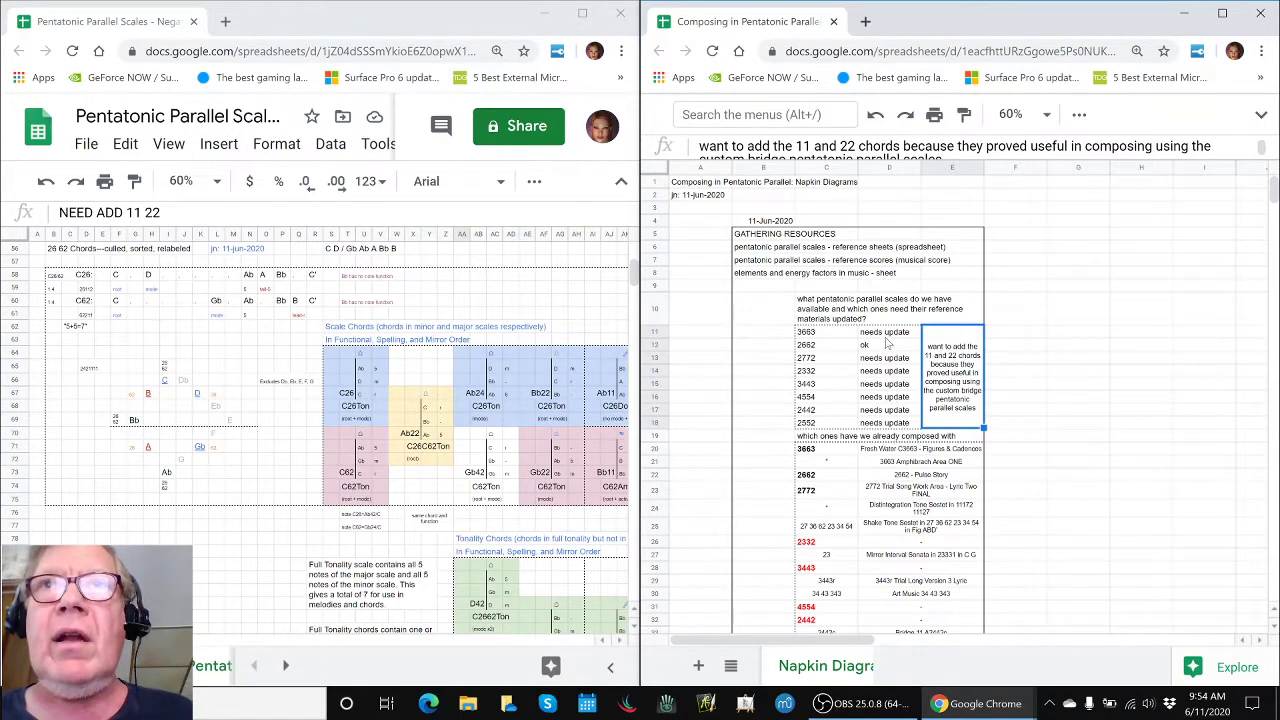
left_click(238, 528)
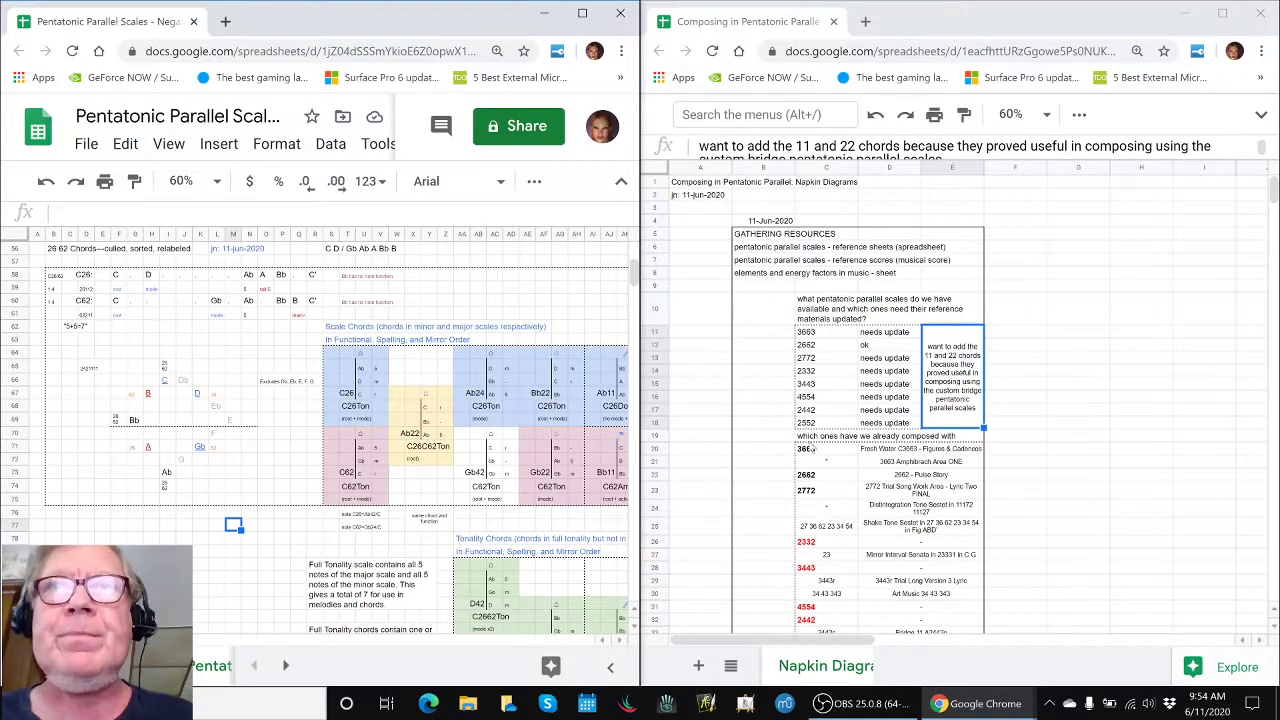
left_click(815, 437)
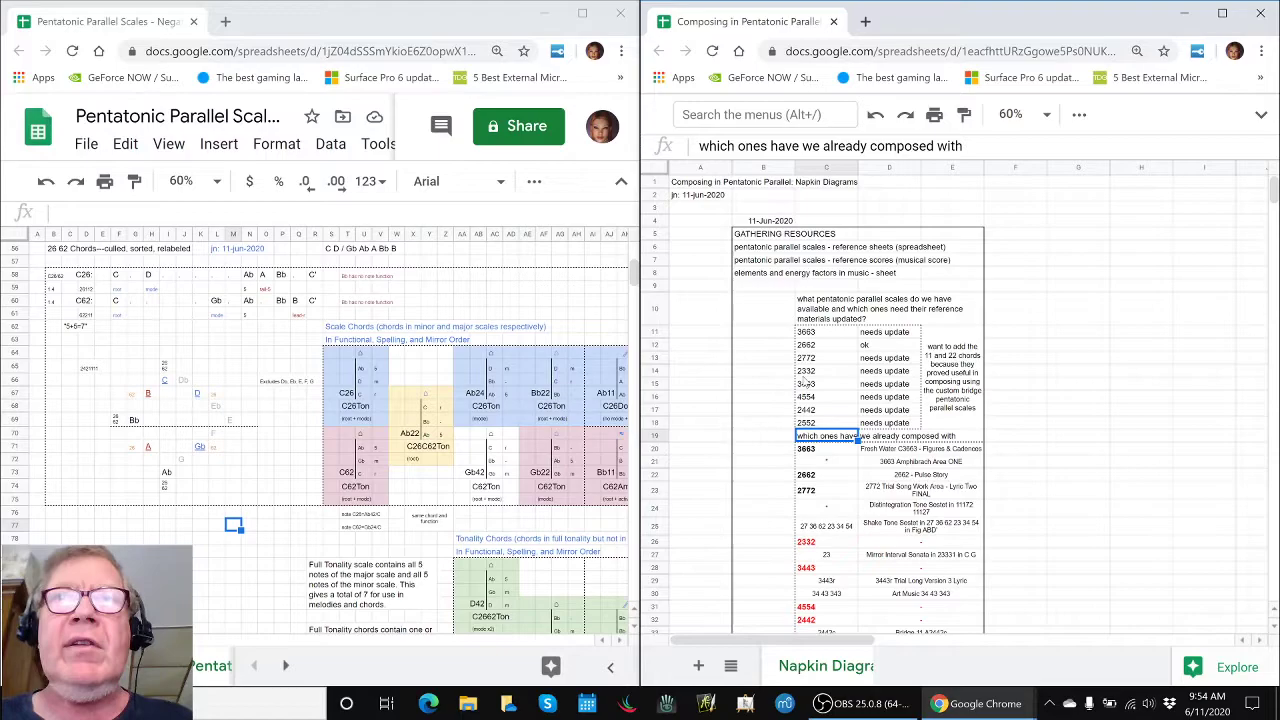
Switch to the YouTube window and scroll down the Pentatonic Parallel Scales video list
key("alt+Tab")
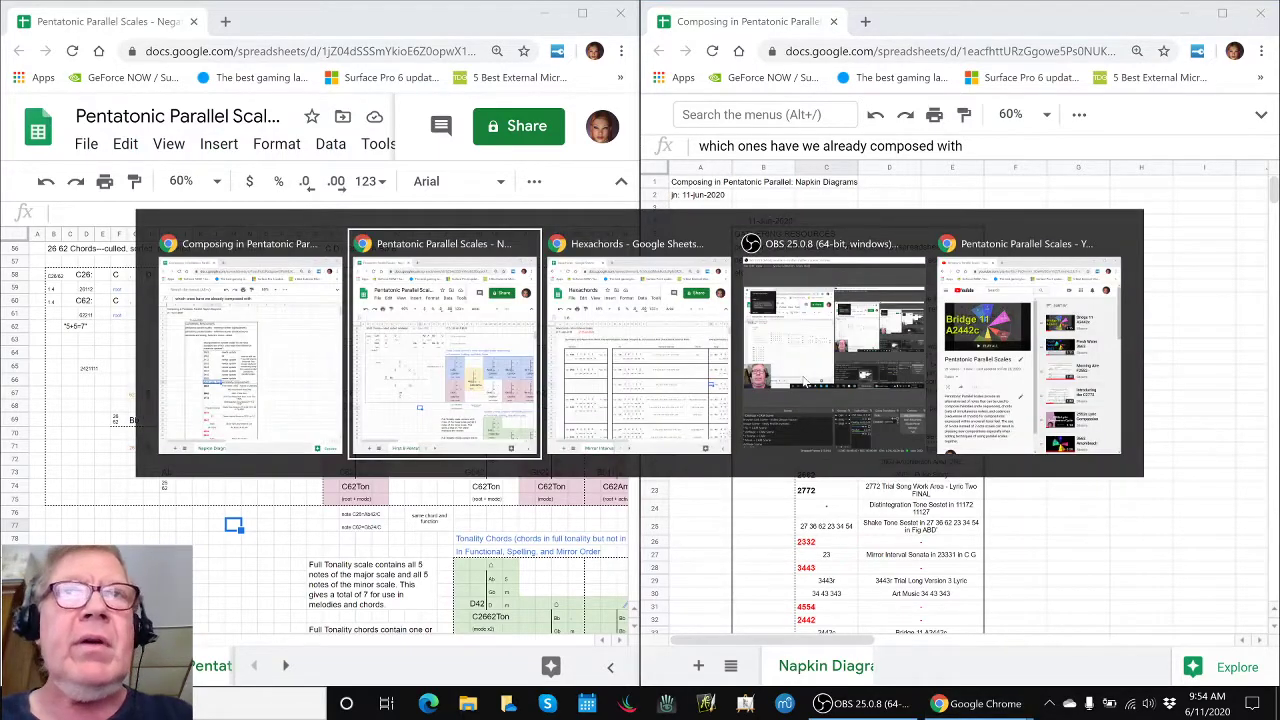
key("alt+Tab")
key("alt+Tab")
key("alt+Tab")
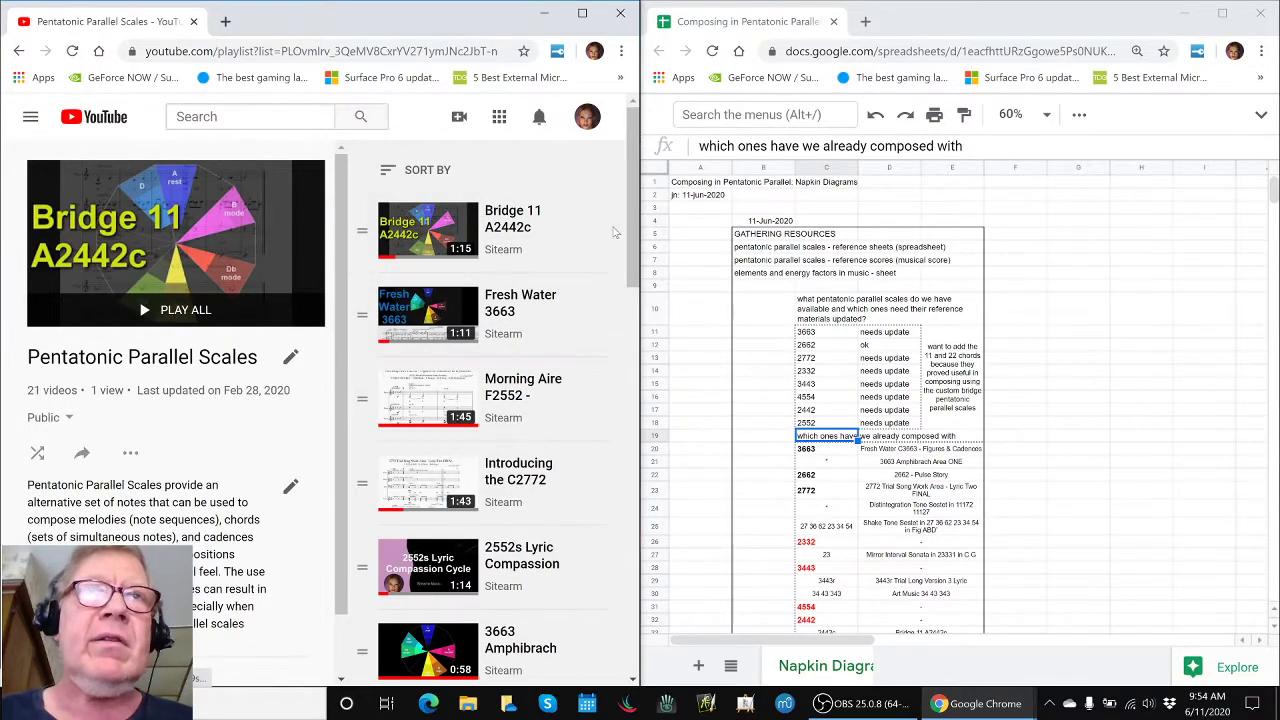
left_click_drag(636, 222, 629, 558)
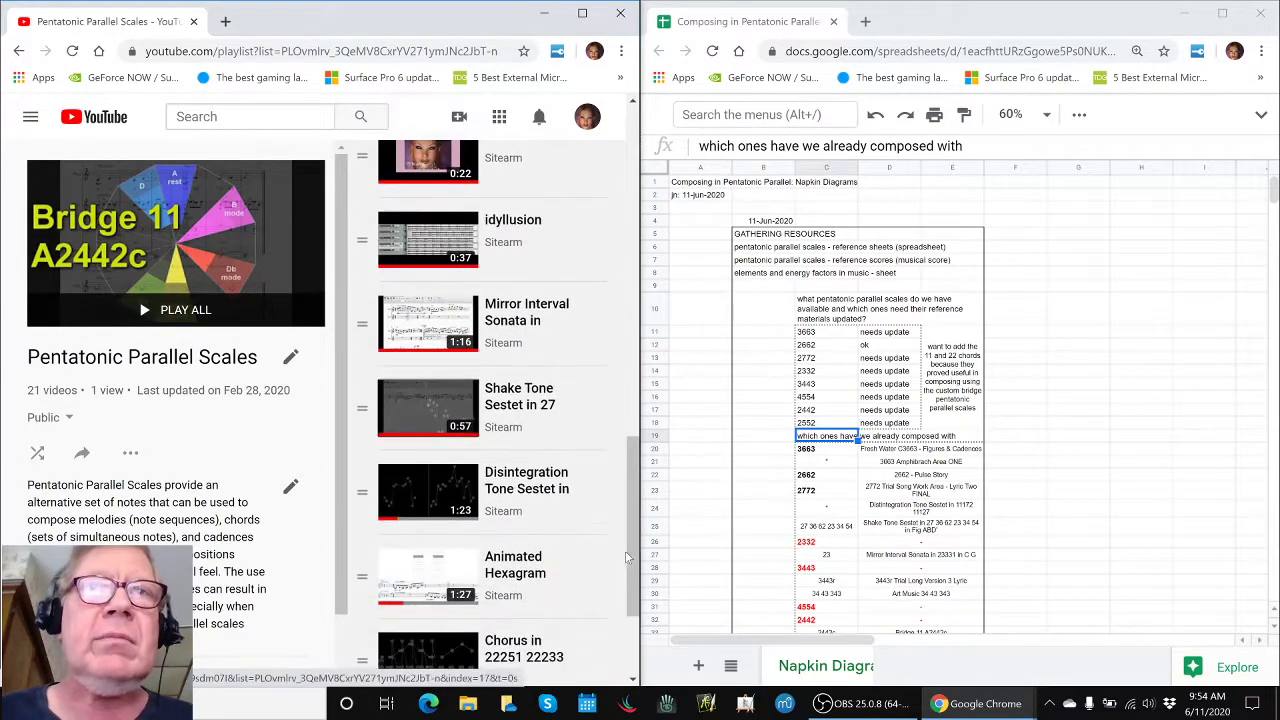
left_click(1008, 525)
scroll(1028, 508, "down", 3)
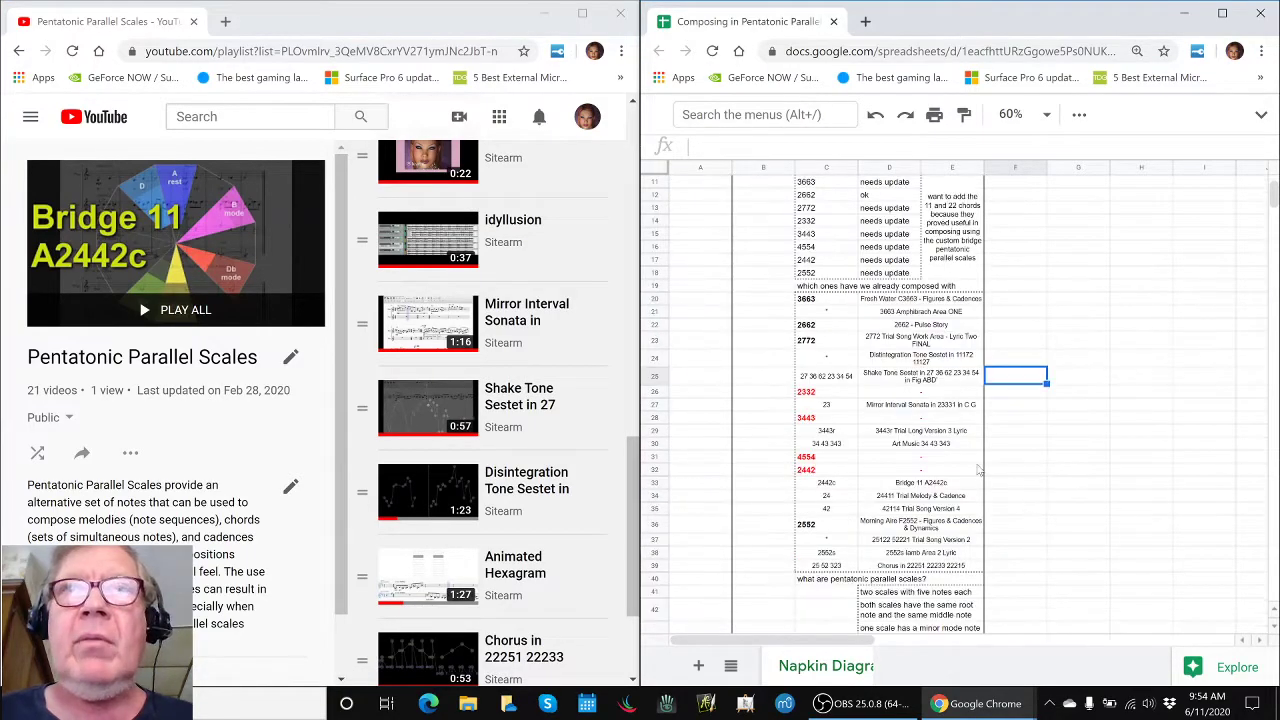
left_click(805, 302)
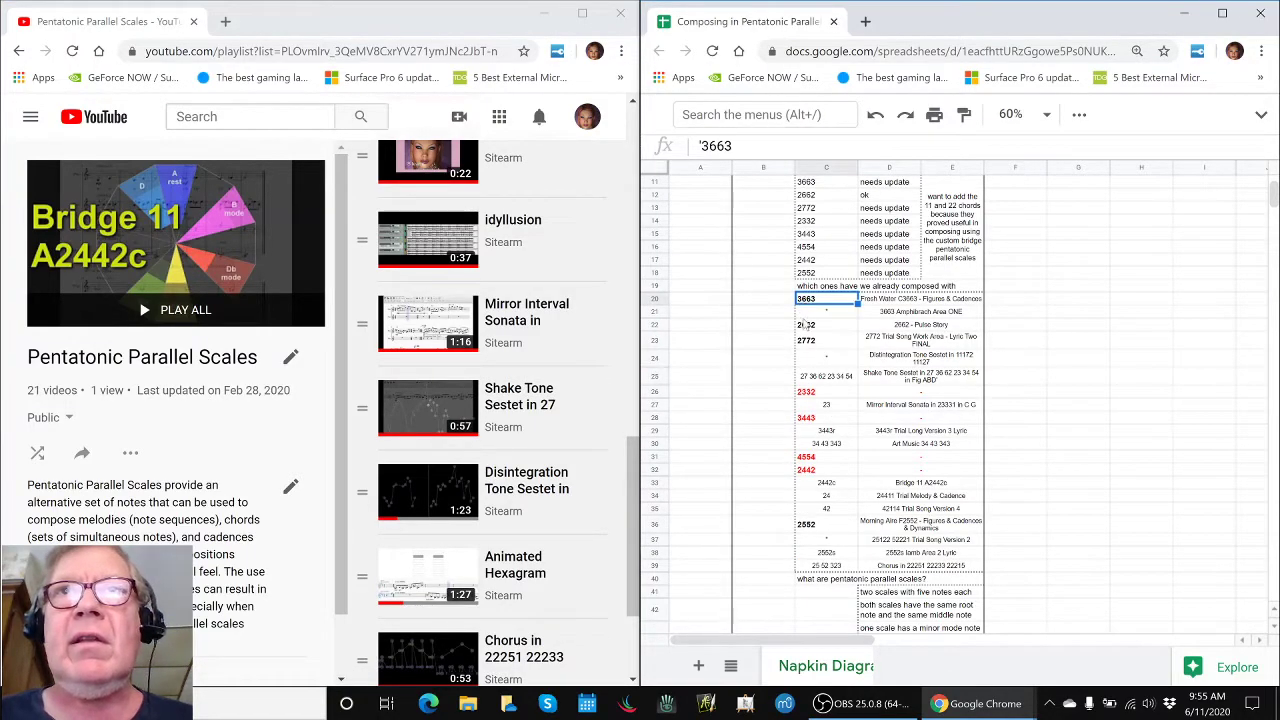
left_click(806, 325)
left_click(806, 341)
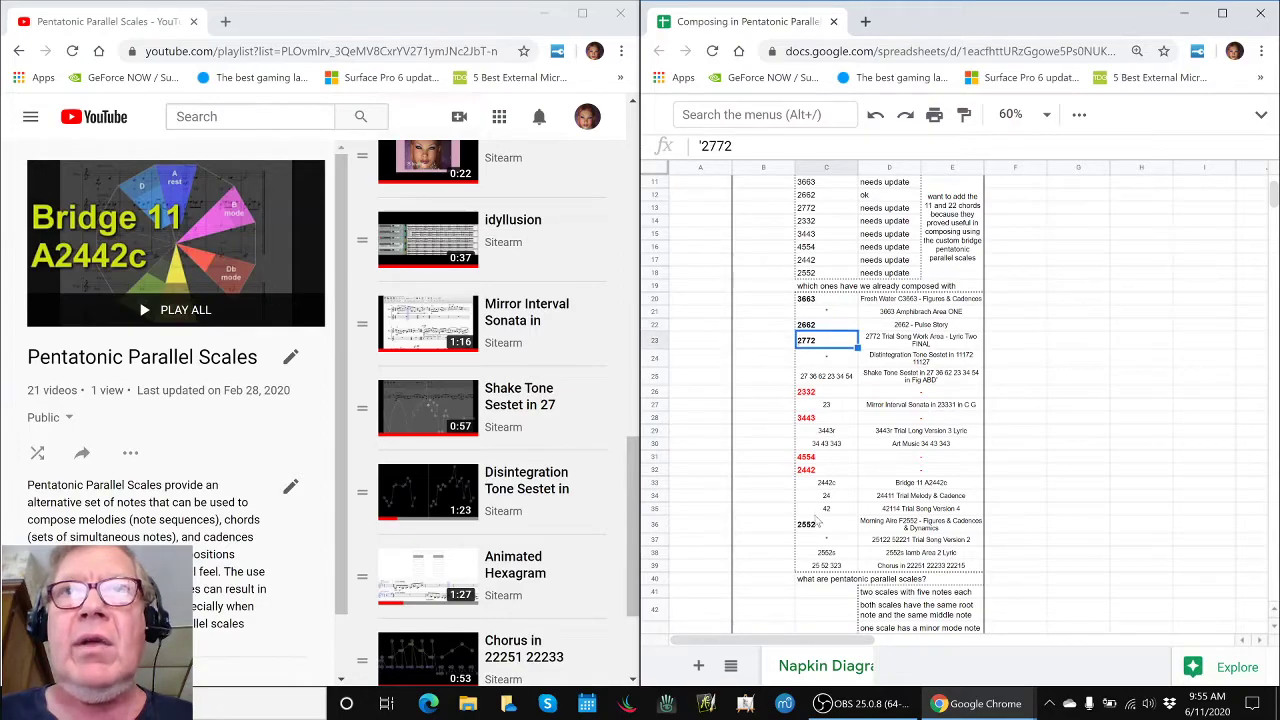
left_click(818, 527)
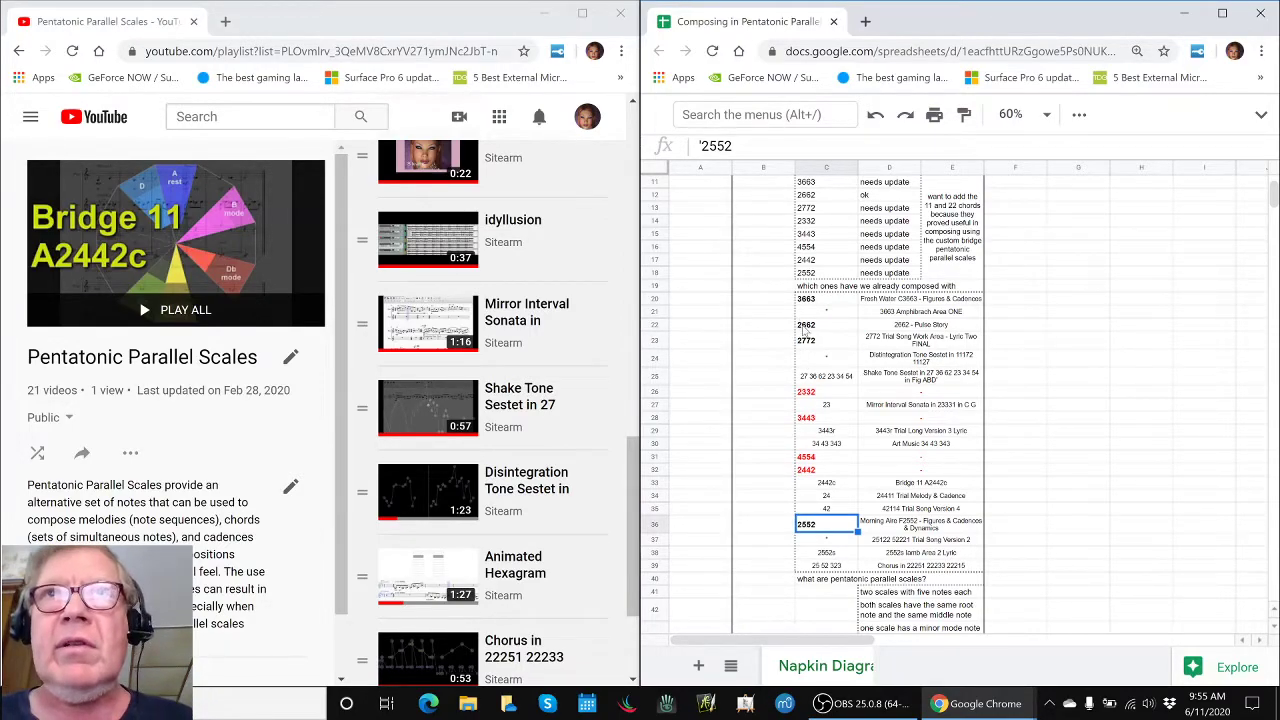
left_click(819, 329)
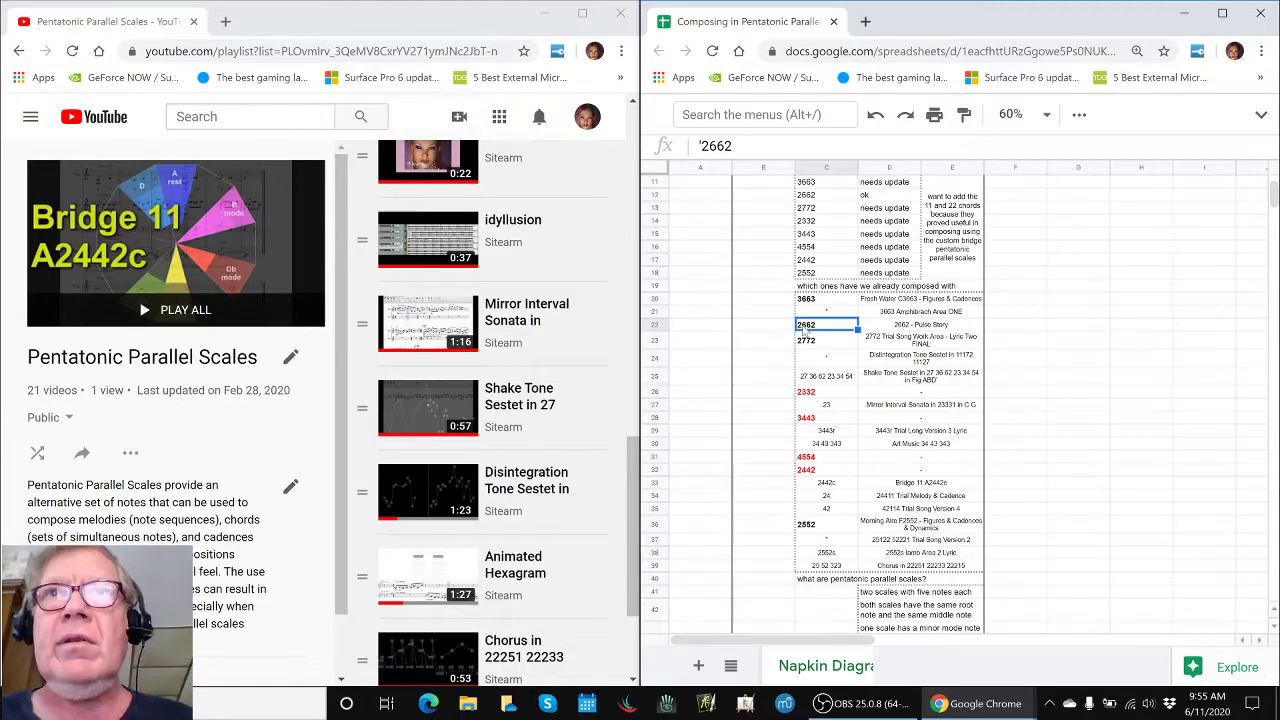
left_click(807, 392)
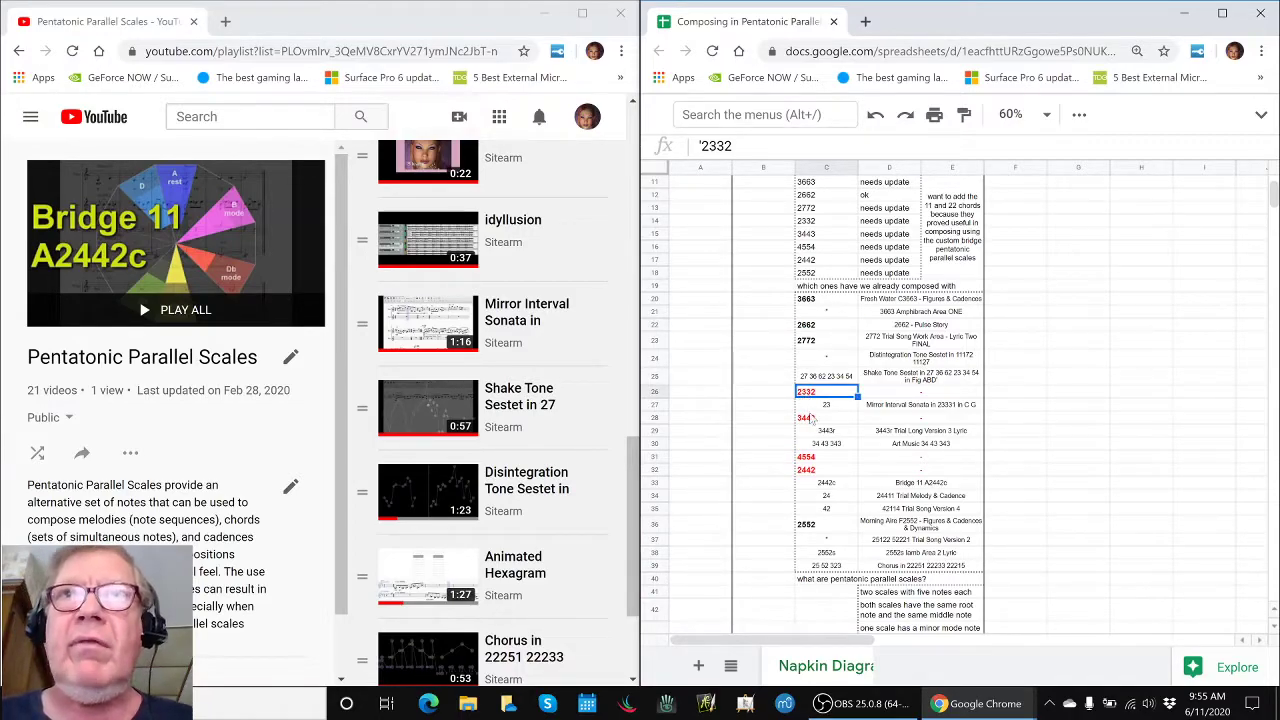
left_click(810, 418)
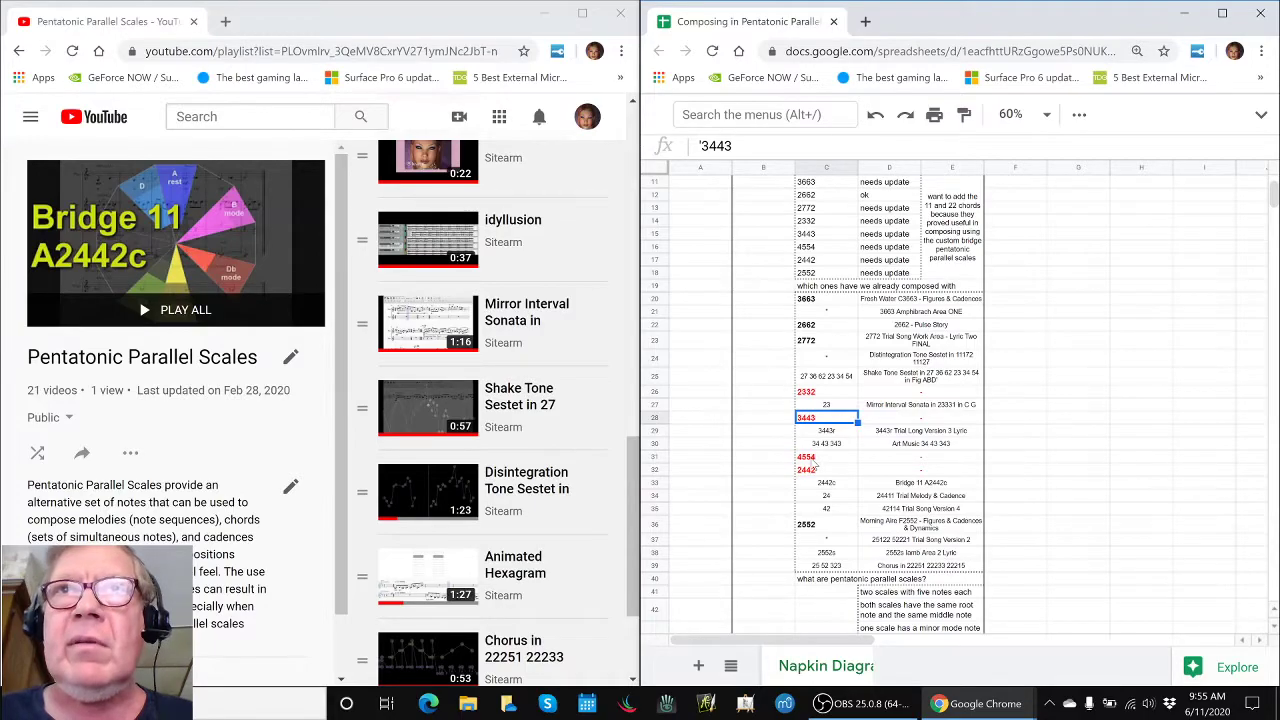
left_click(812, 458)
left_click(809, 470)
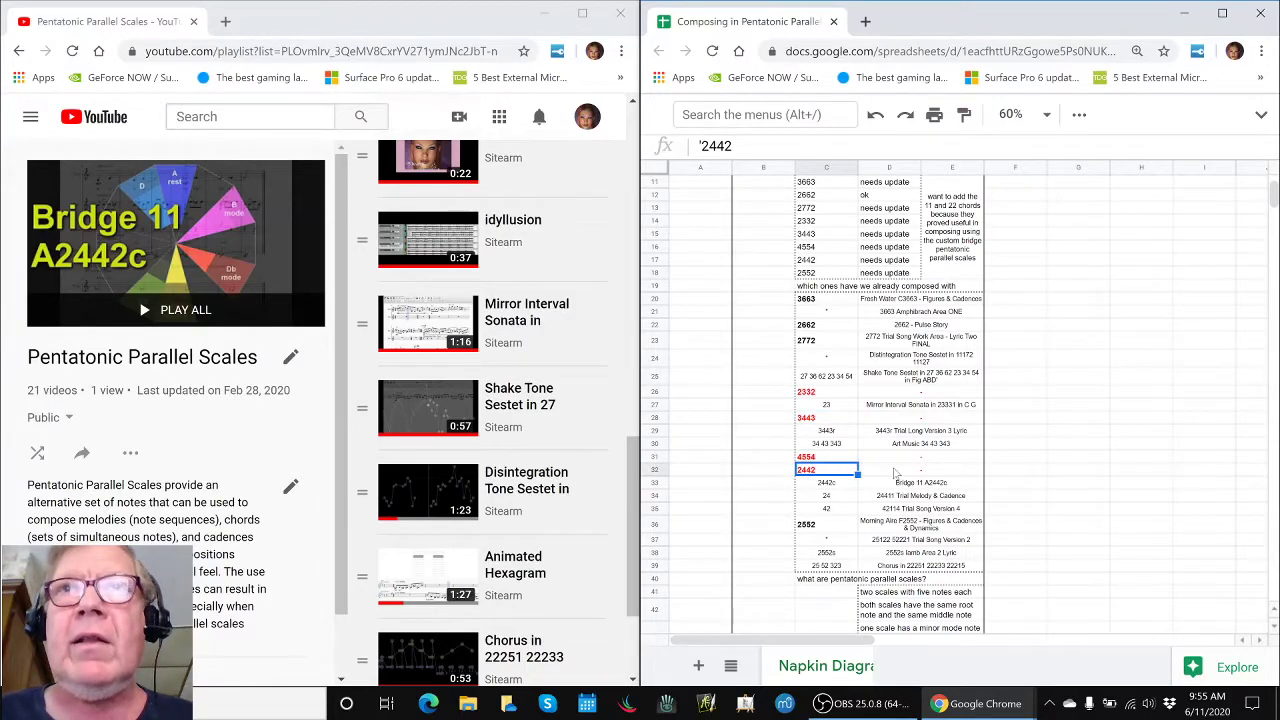
left_click(814, 393)
left_click(812, 419)
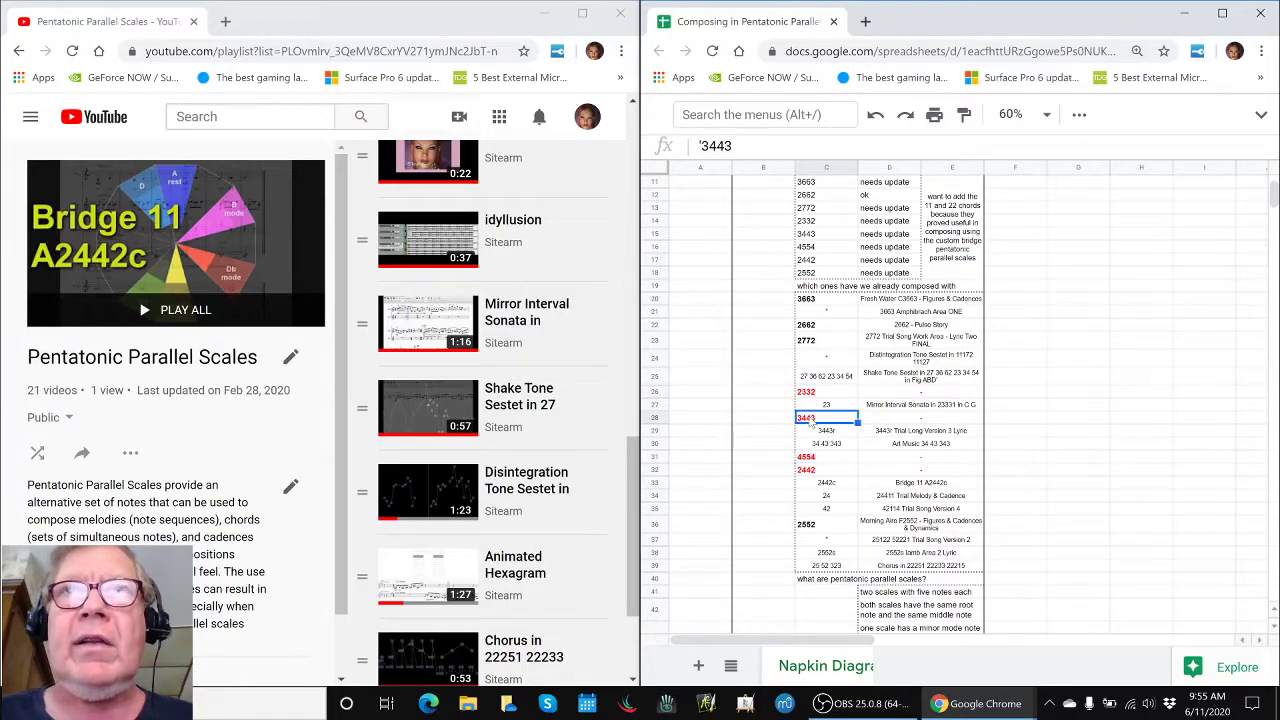
left_click(808, 456)
left_click(809, 470)
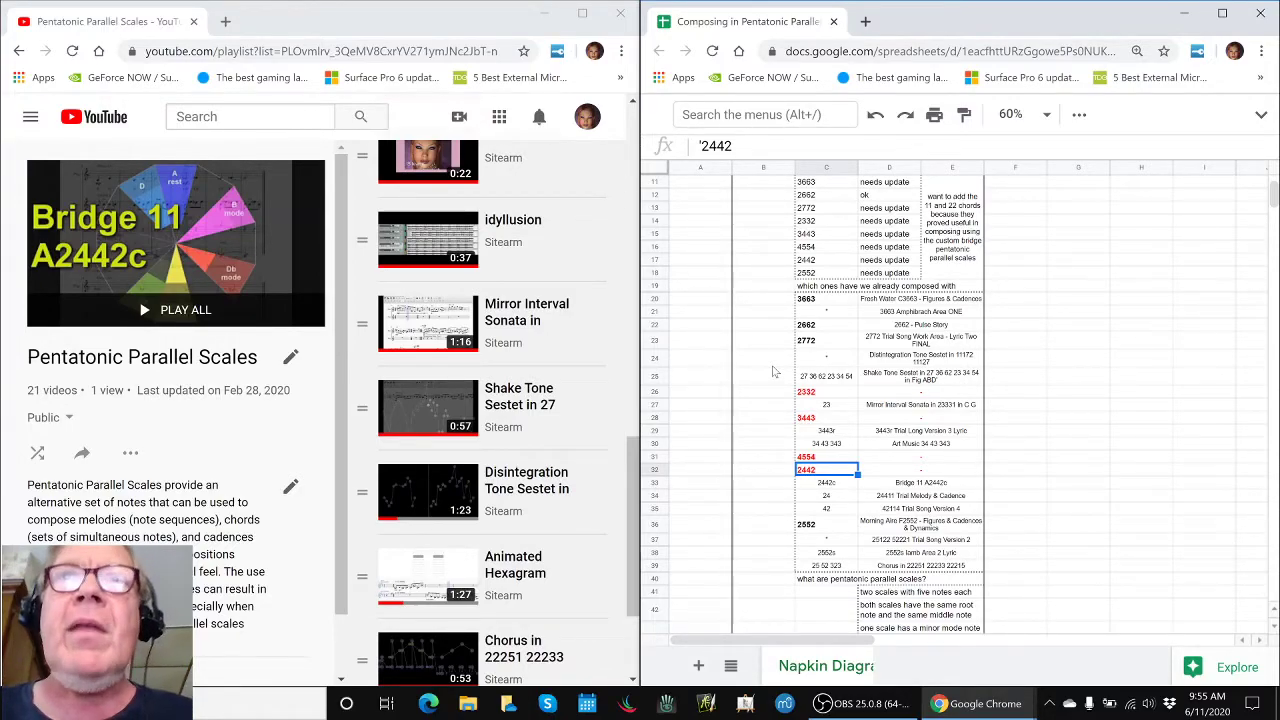
Append ', using two or more different pentatonic parallel scales as a musical element' to the C48 note
scroll(1020, 510, "down", 5)
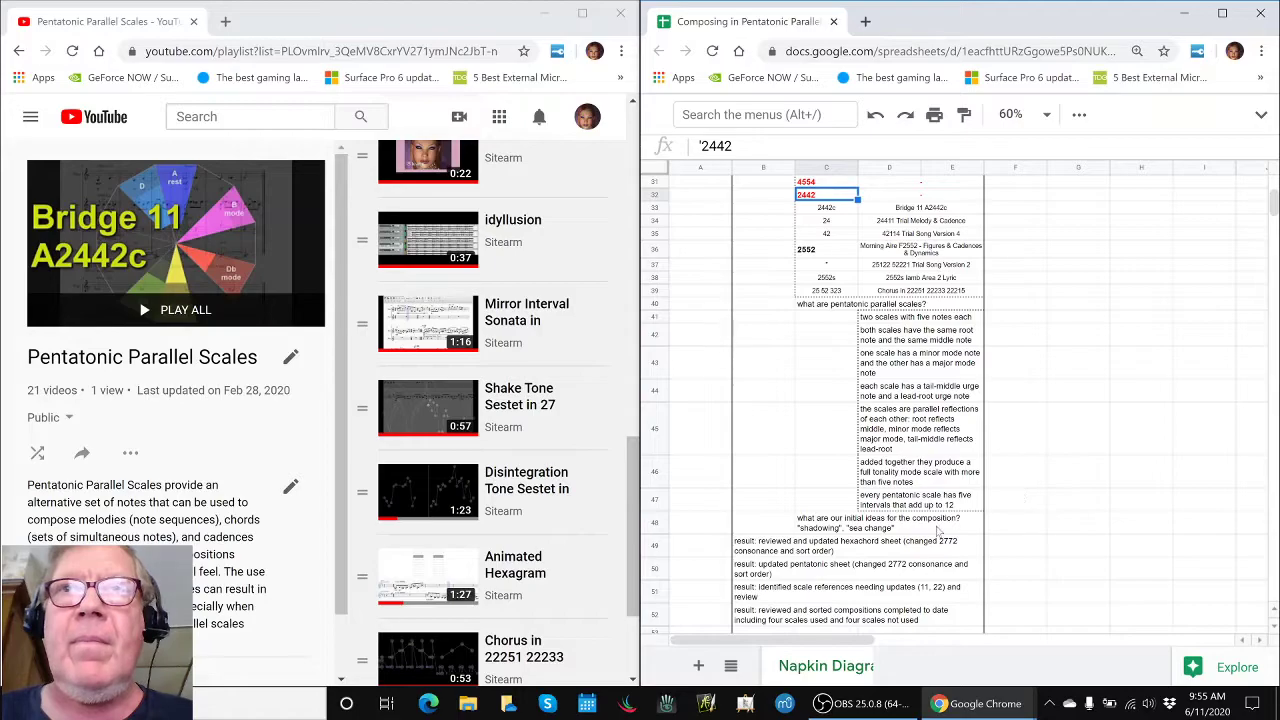
left_click(825, 528)
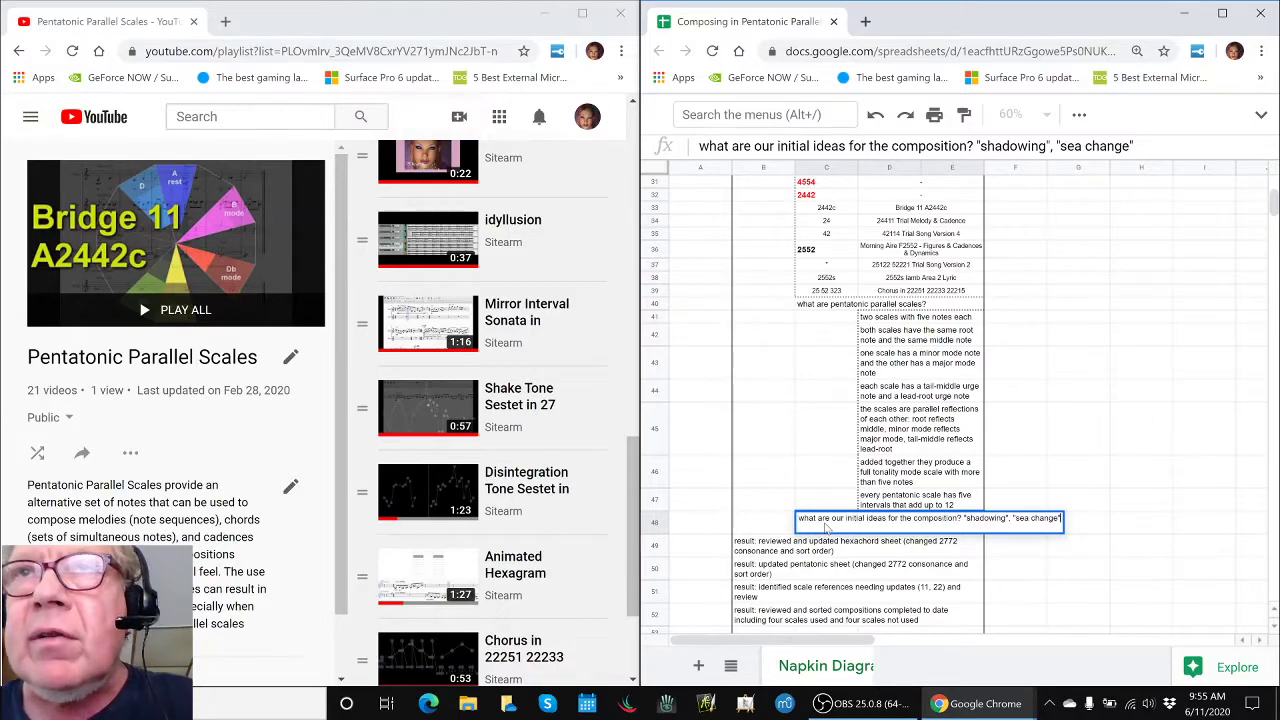
type(",")
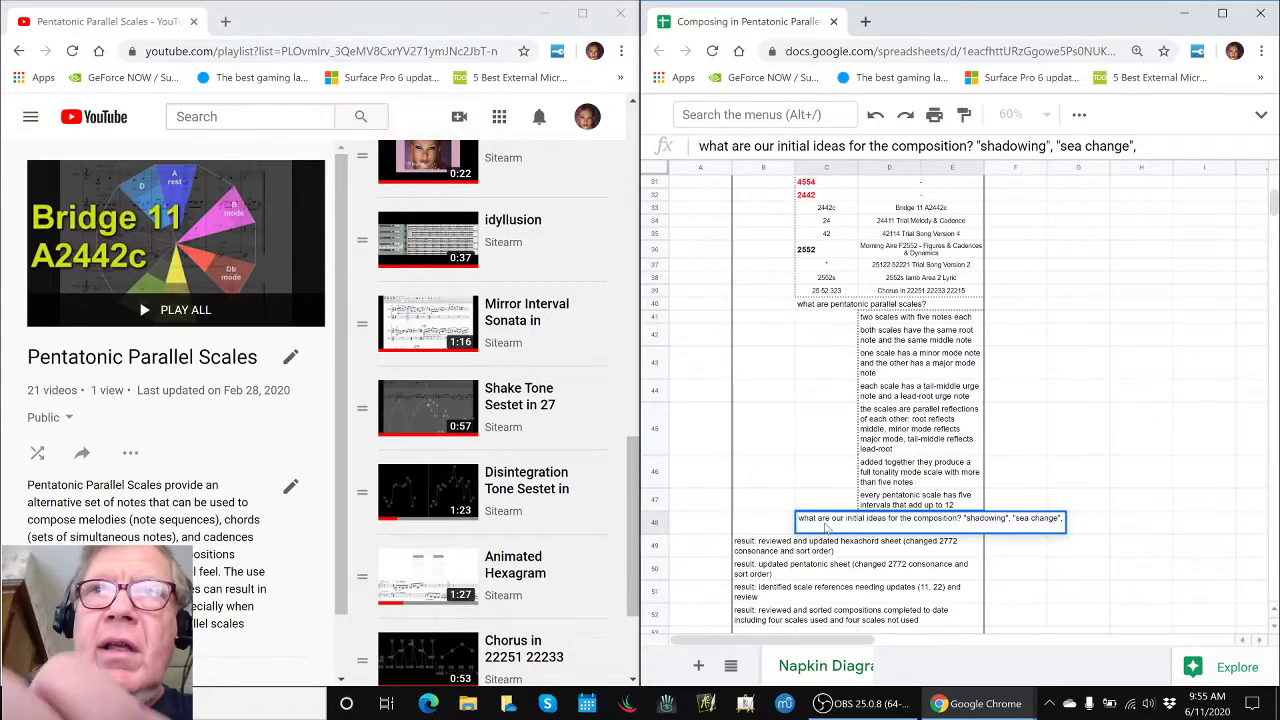
type(" using")
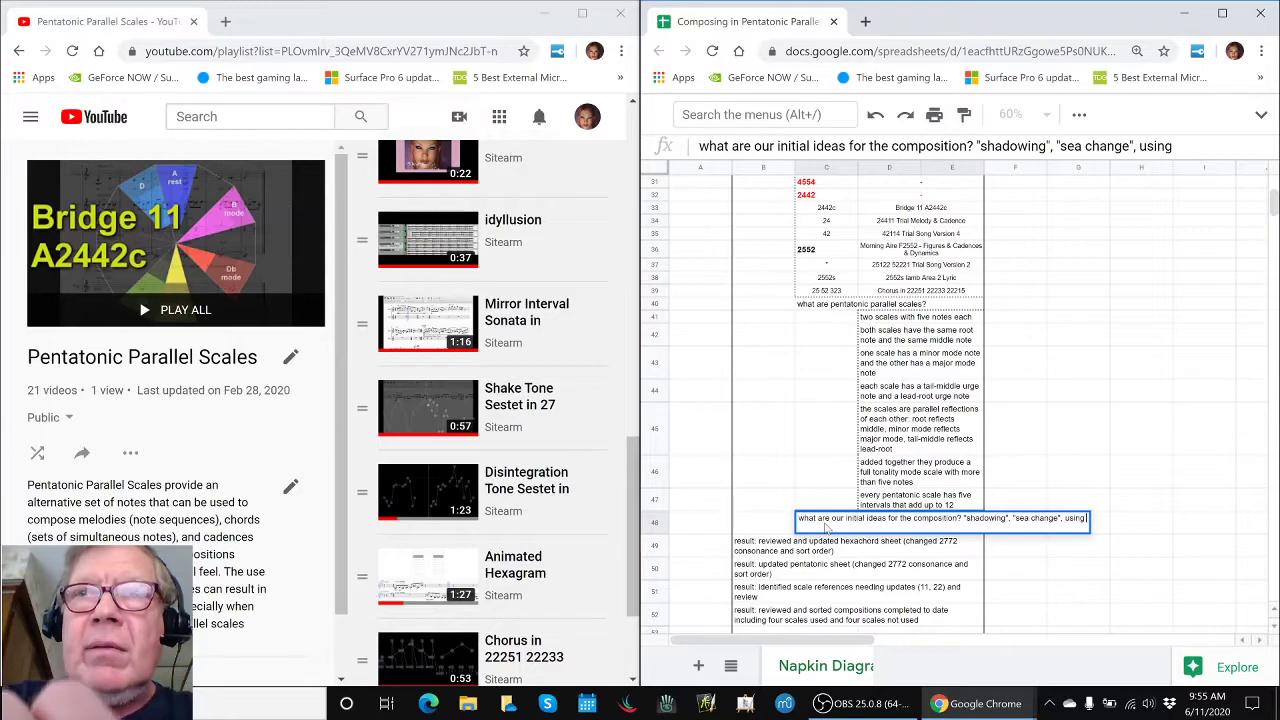
type(" two or more")
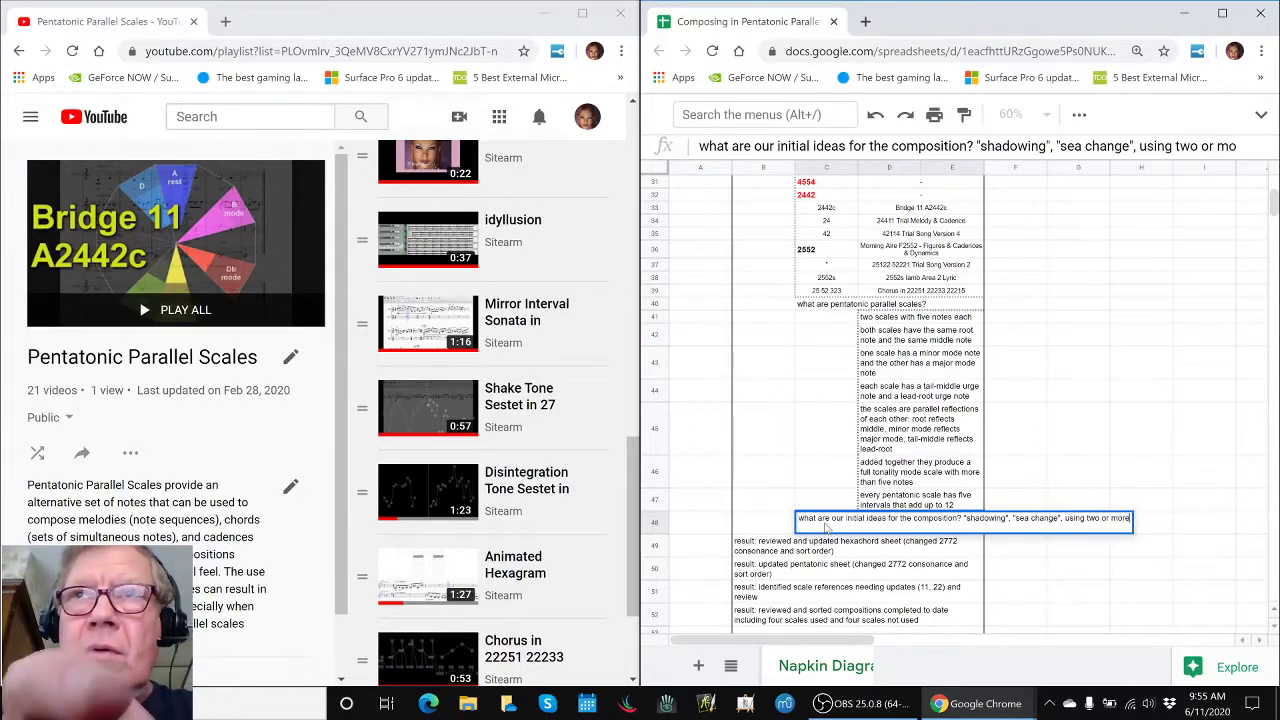
type(" different pe")
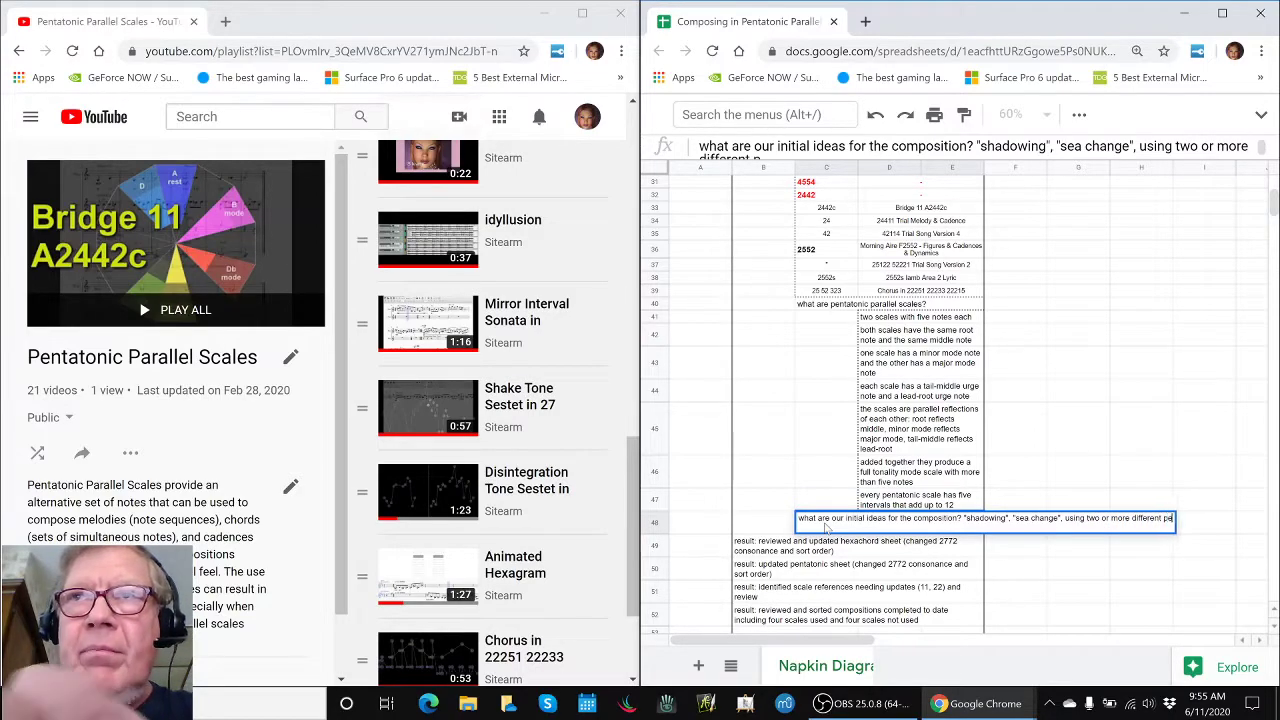
type("ntatonic paralle")
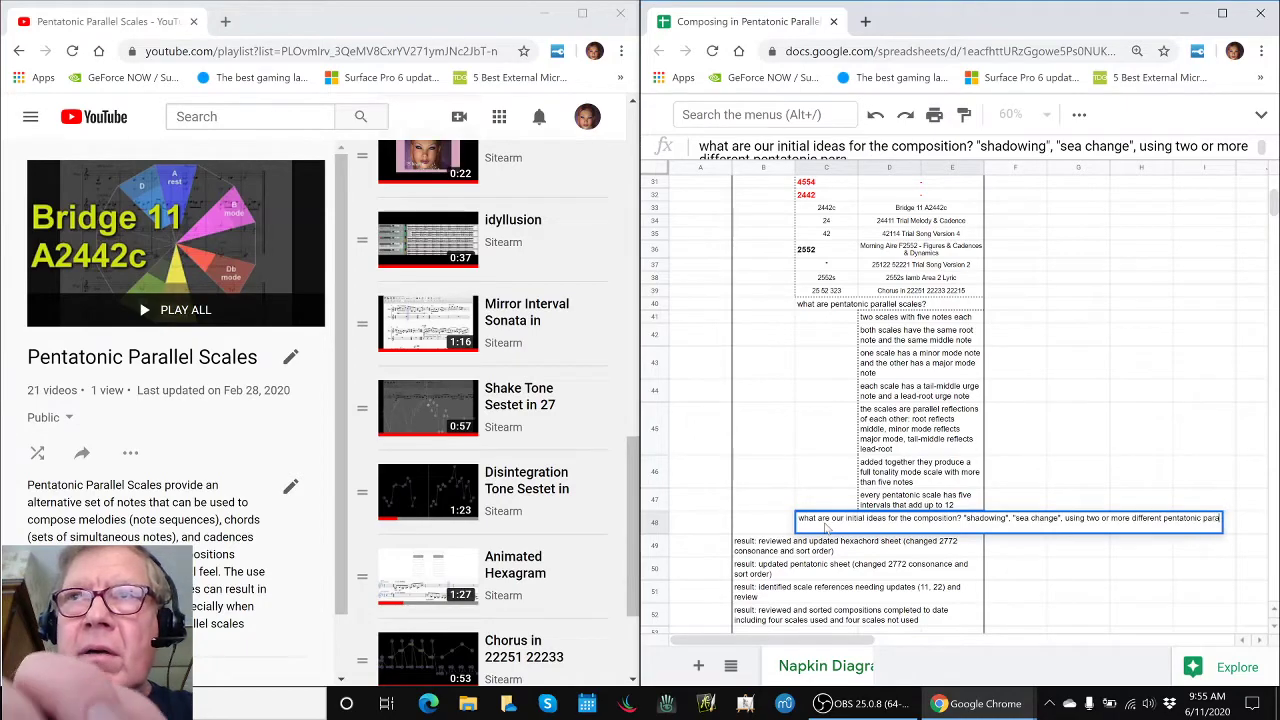
type("l scales")
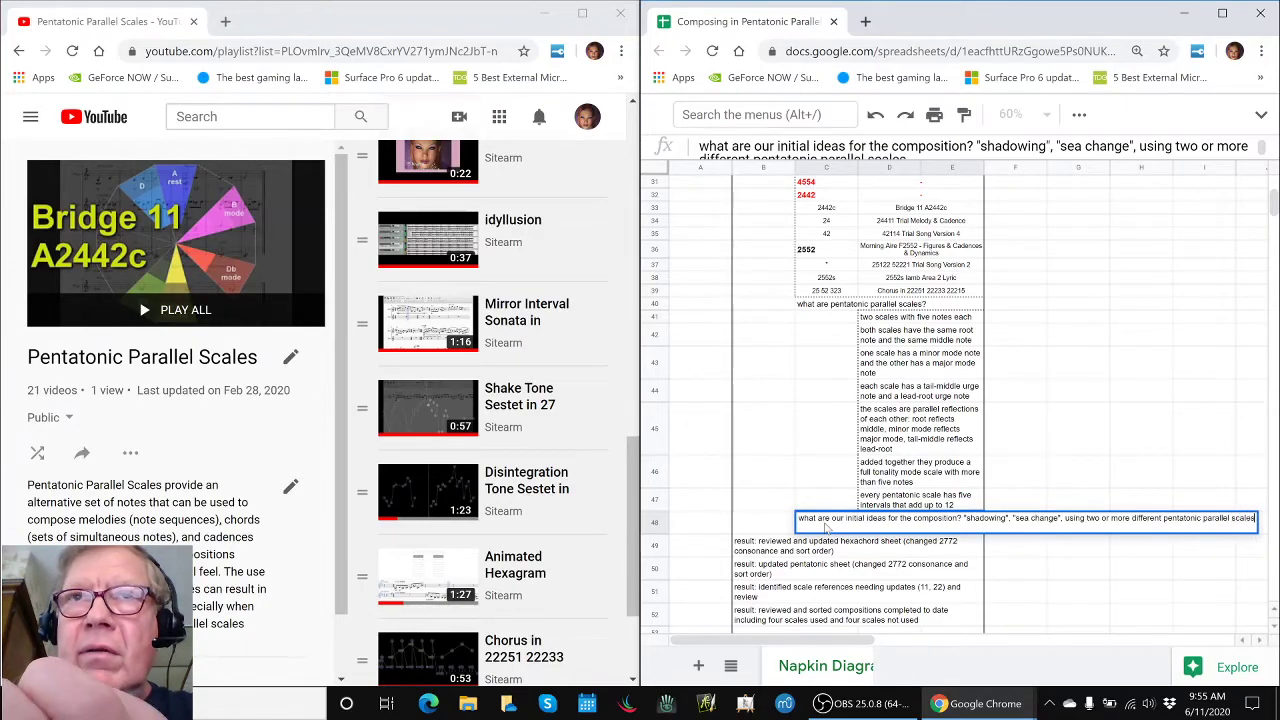
type(" as a")
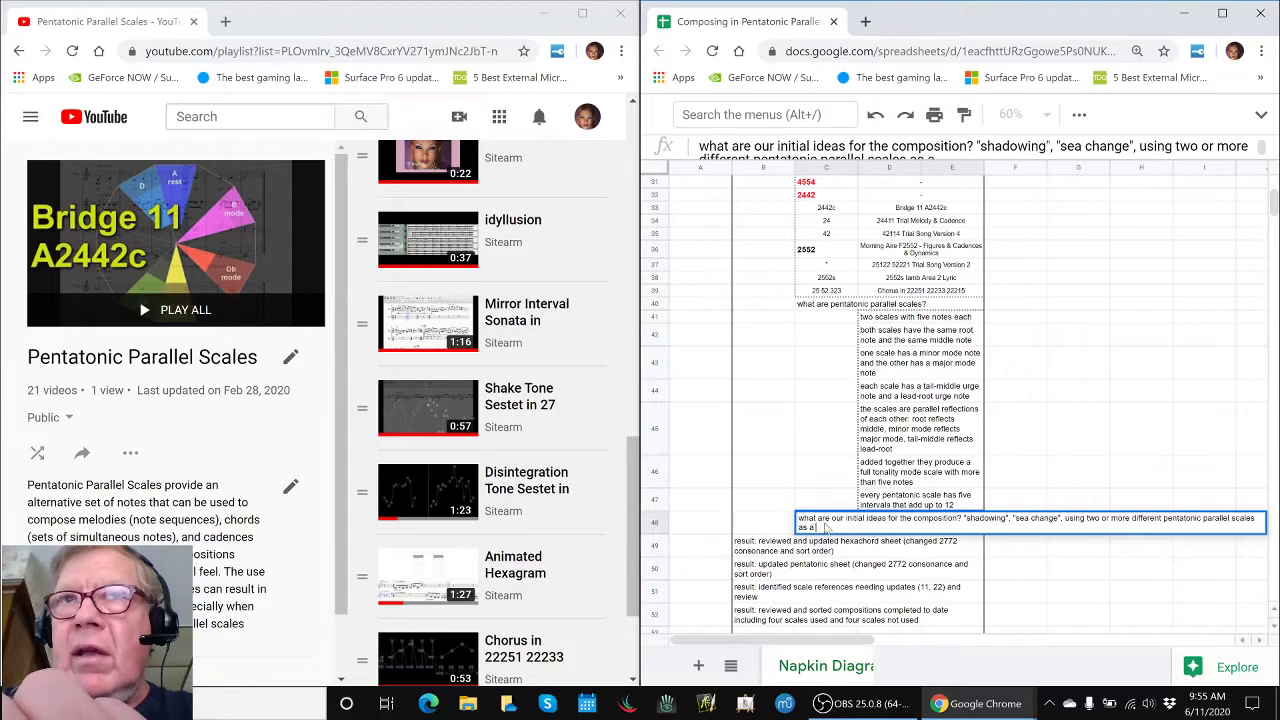
type(" musical")
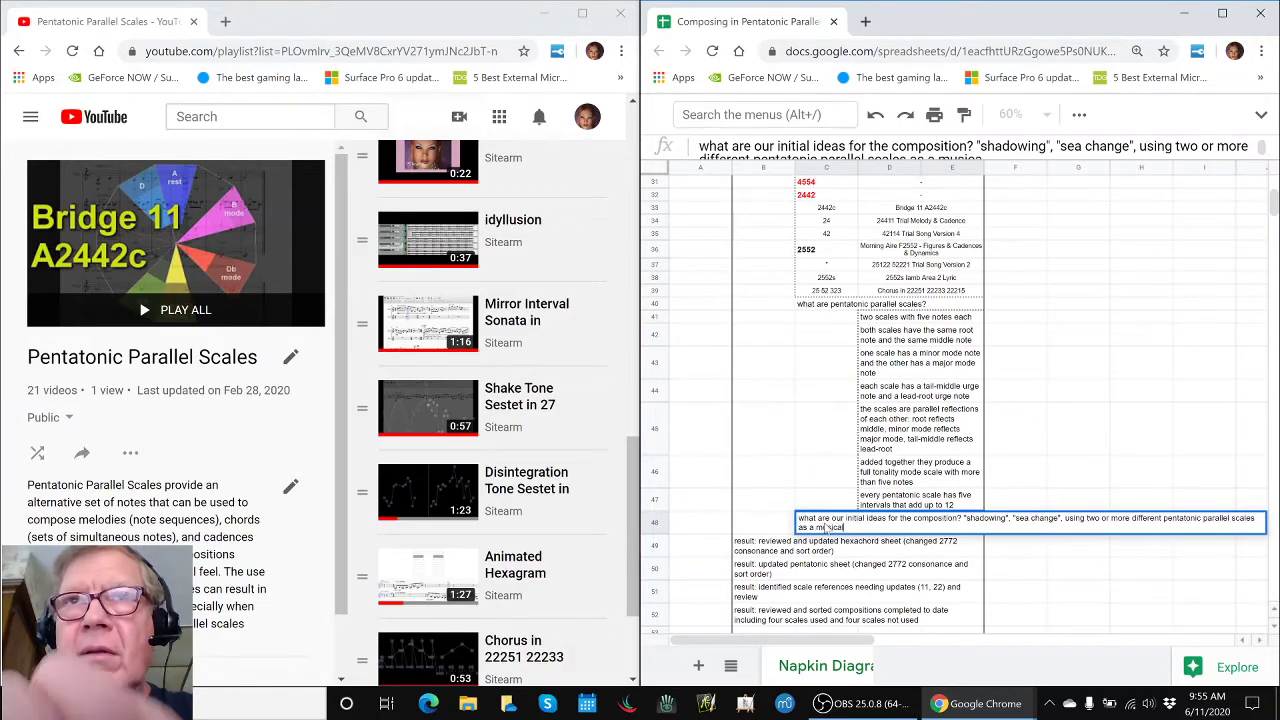
type(" element")
key("Return")
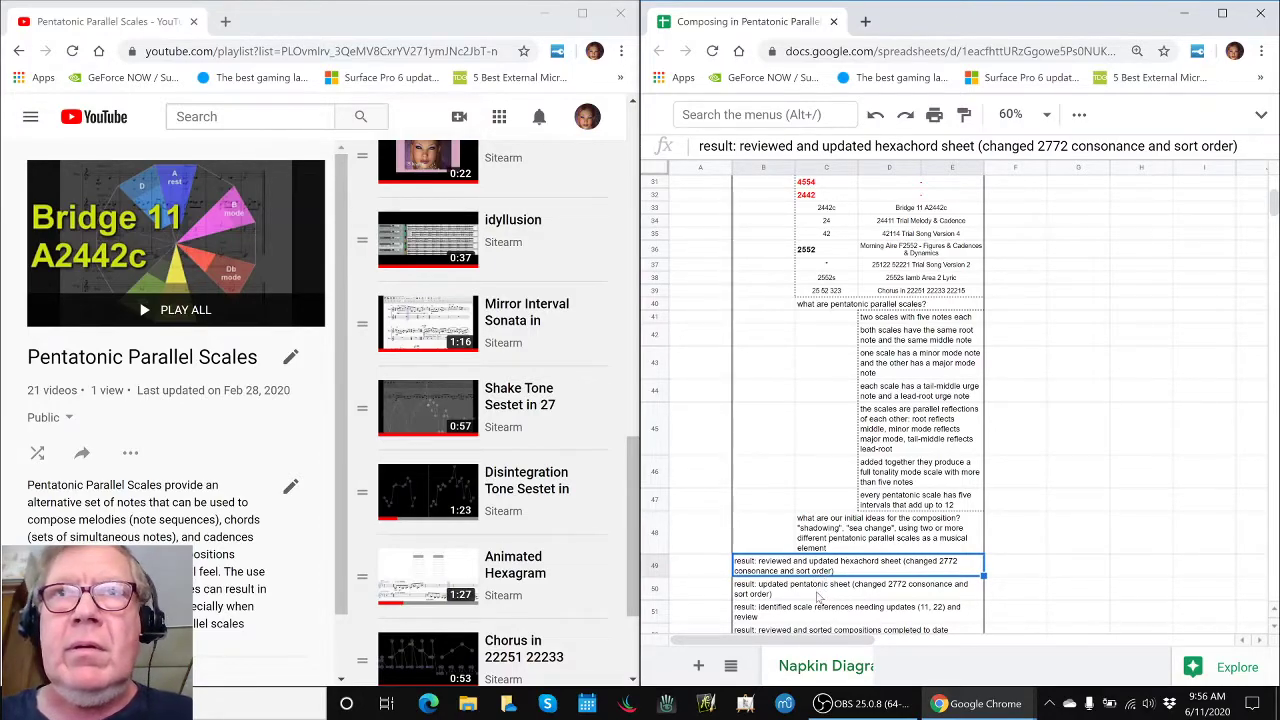
left_click(817, 596)
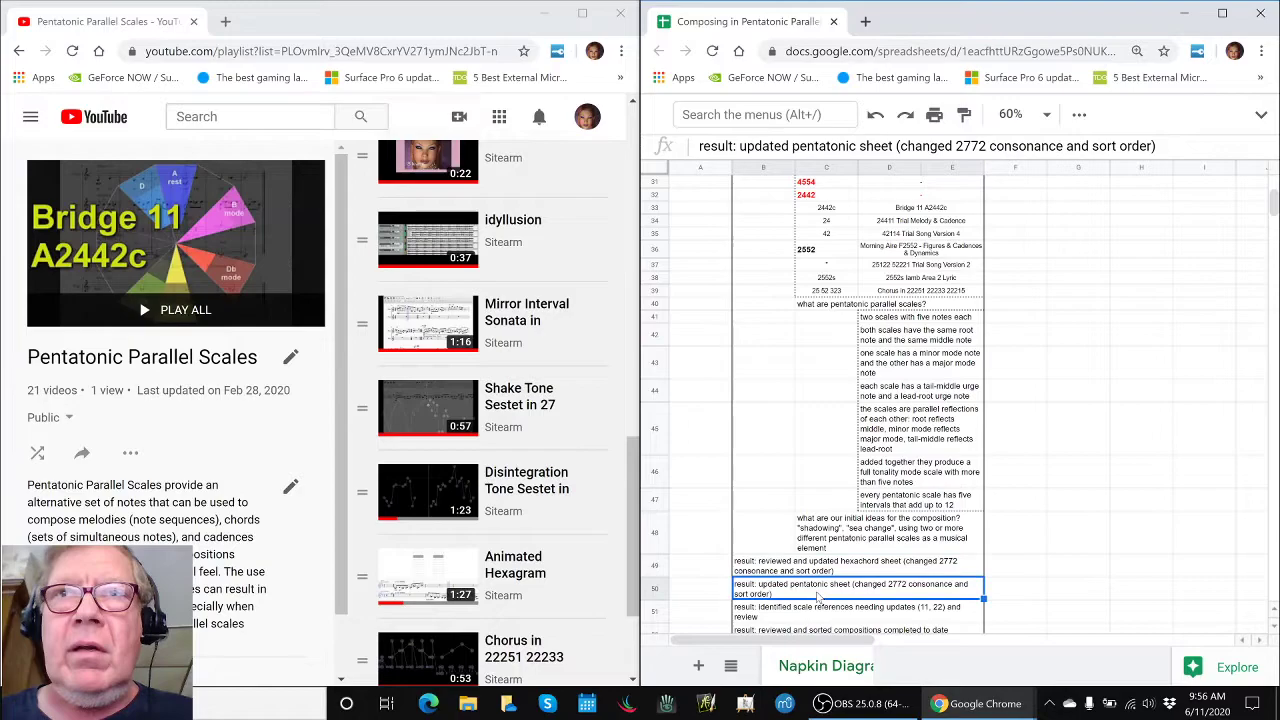
left_click(818, 618)
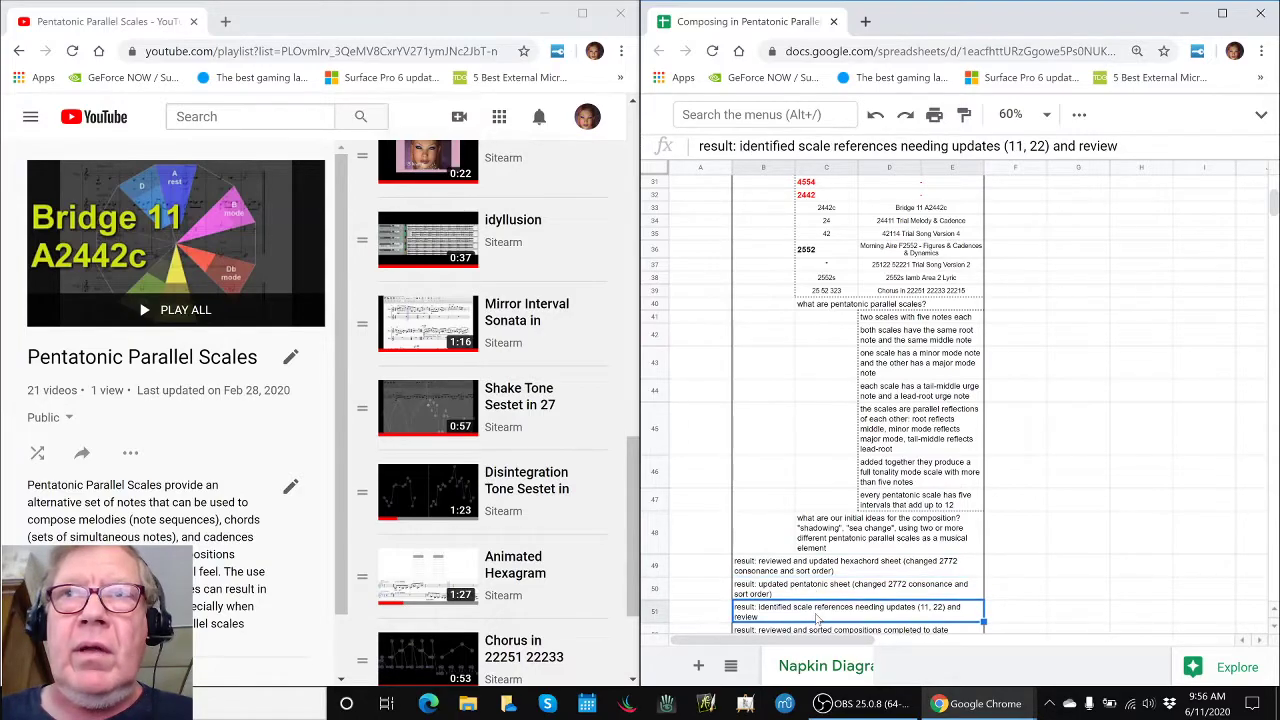
scroll(816, 619, "down", 3)
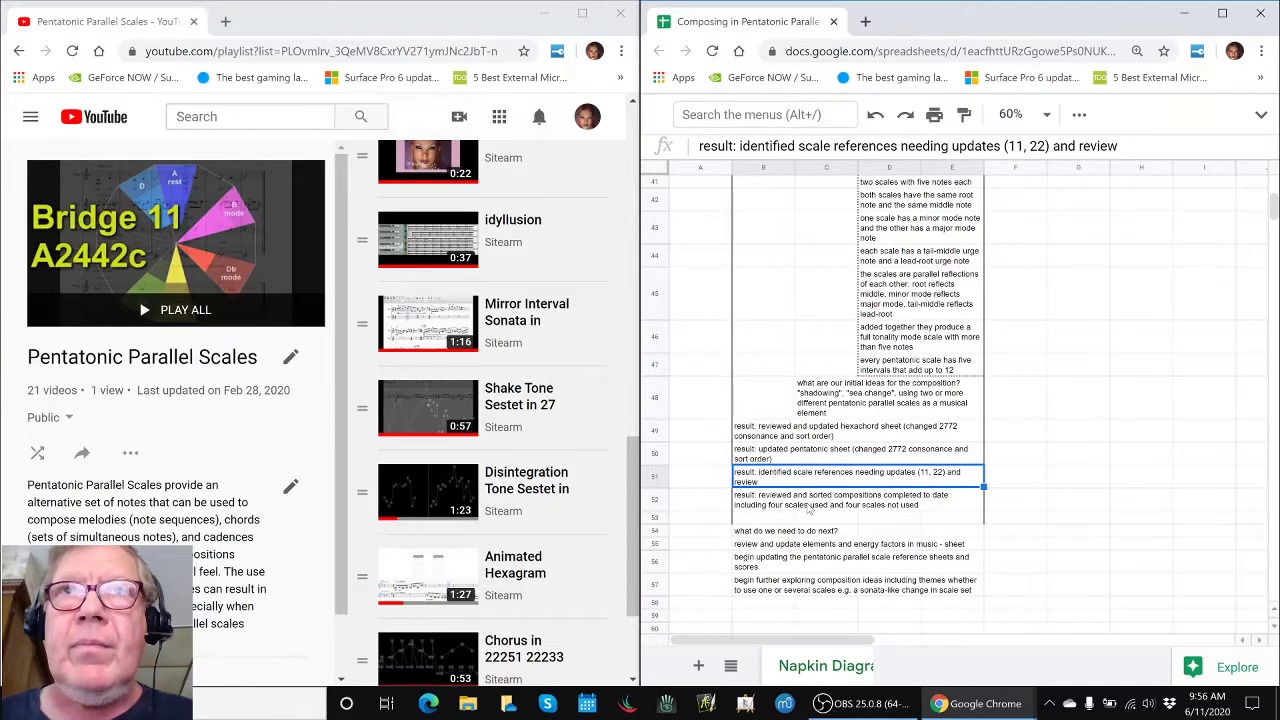
left_click(808, 506)
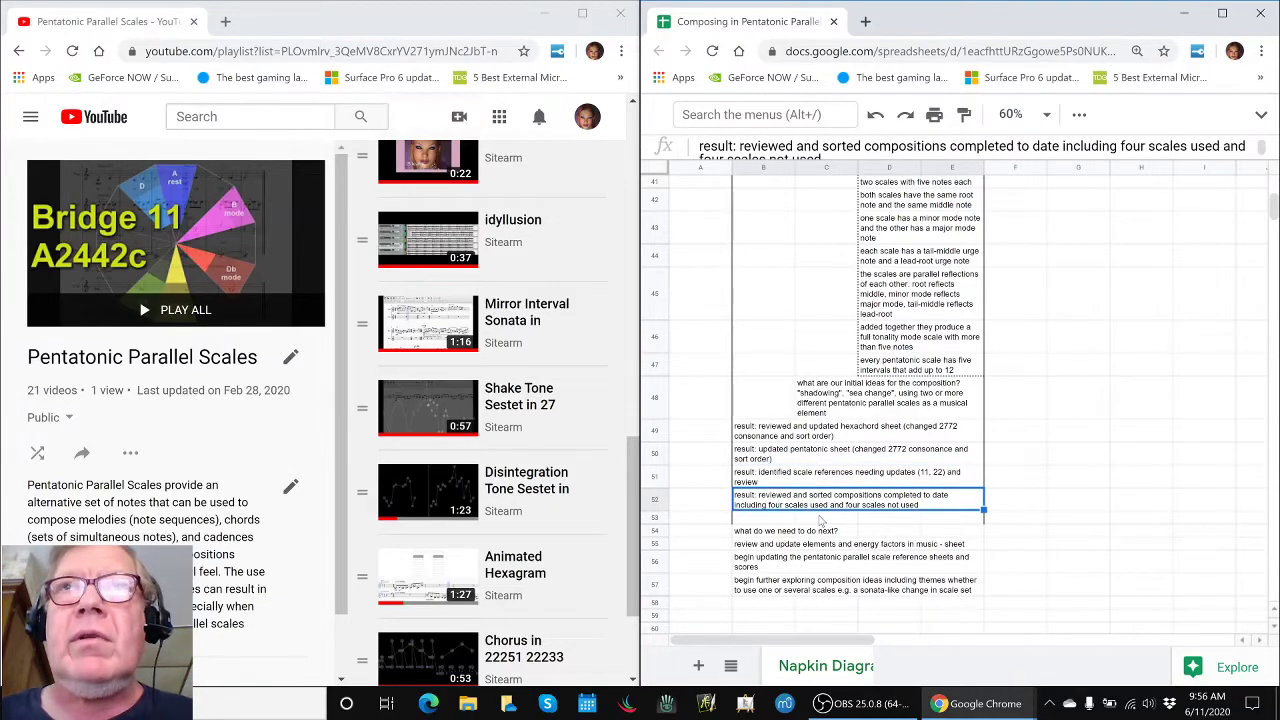
scroll(818, 520, "up", 3)
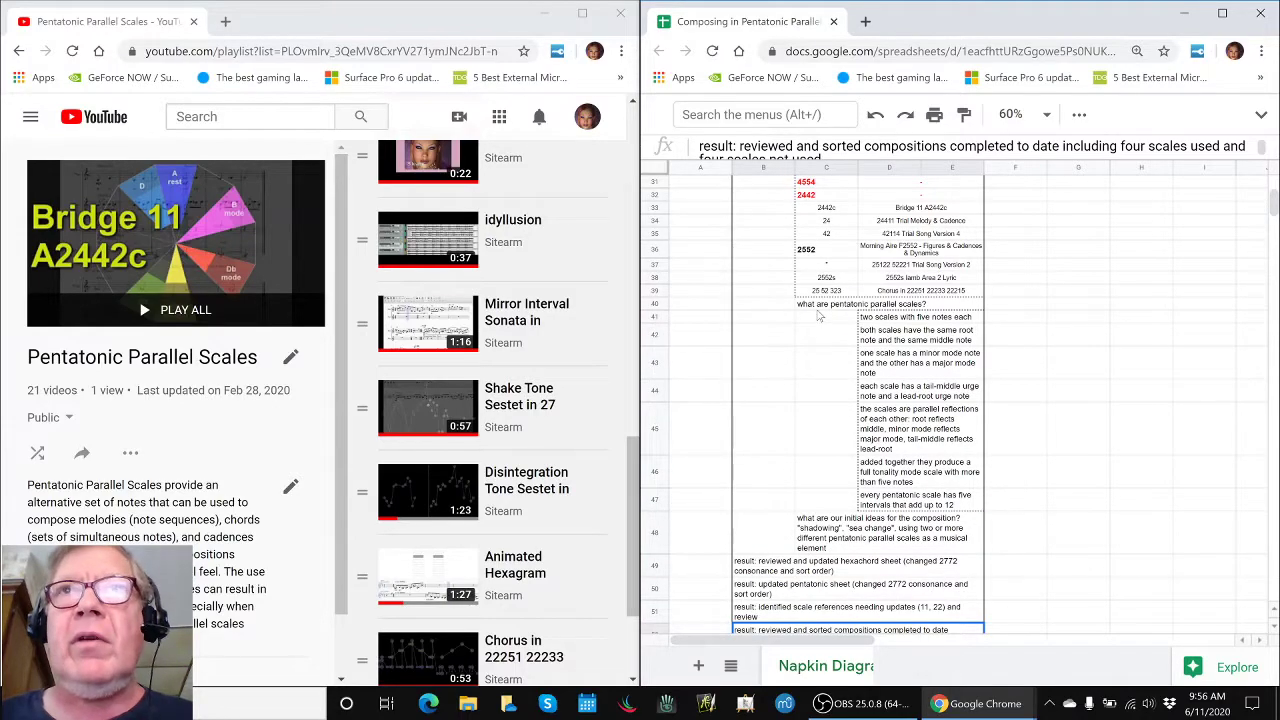
left_click(818, 310)
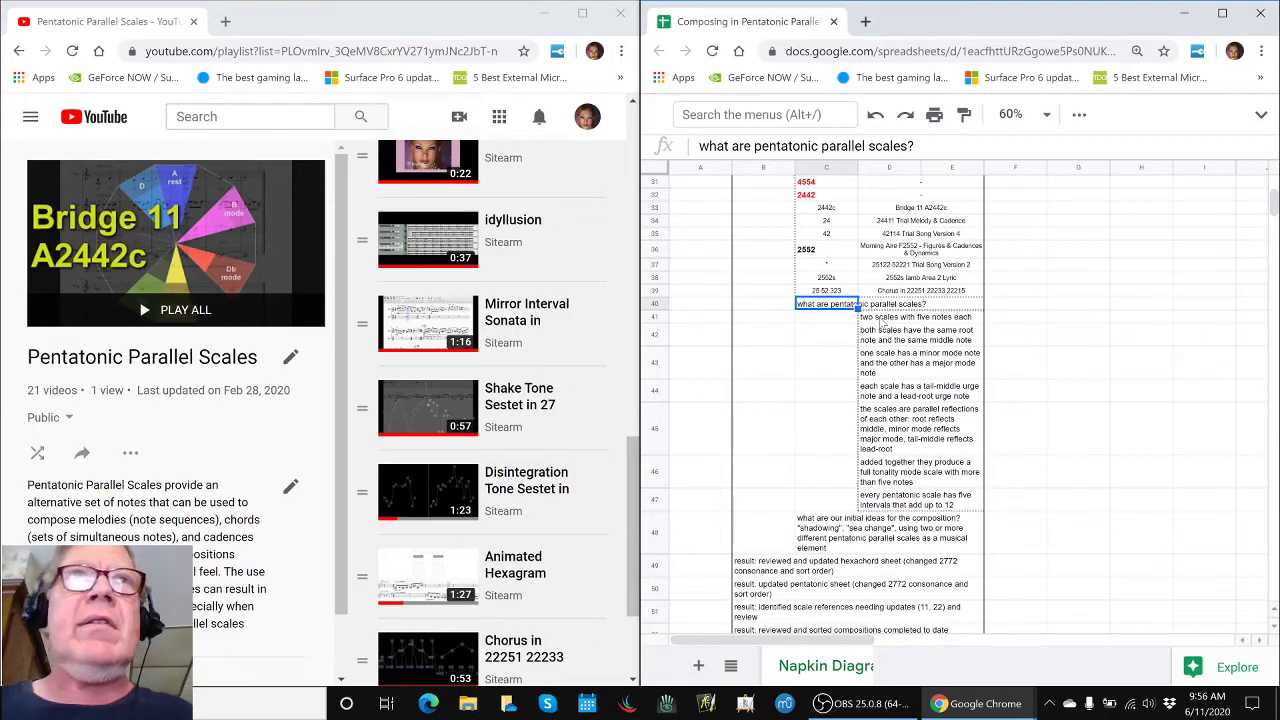
key("alt+Tab")
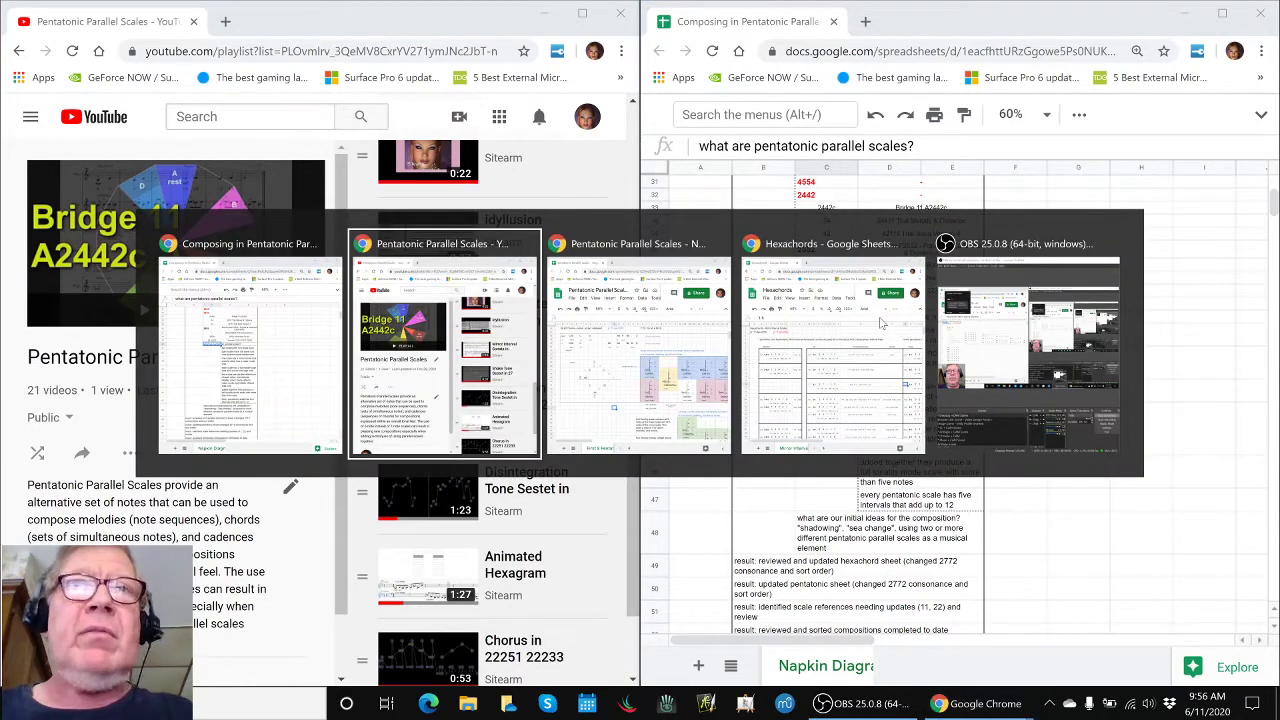
key("alt+Tab")
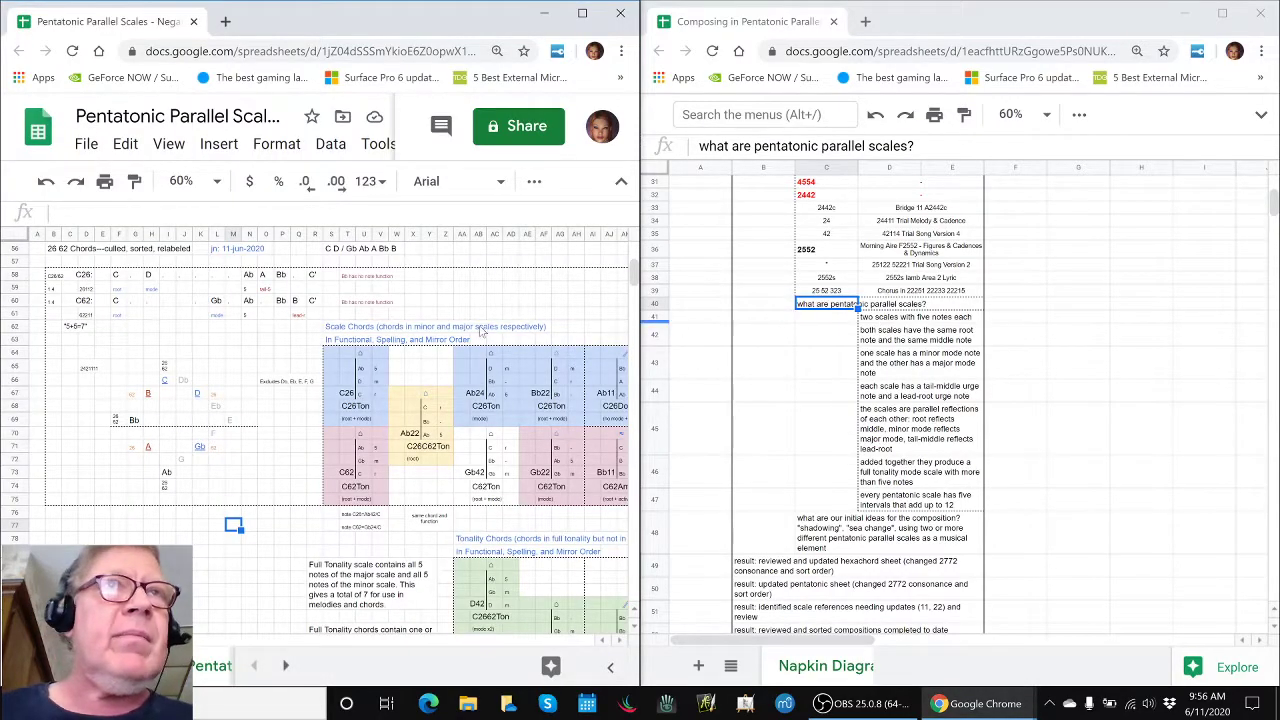
scroll(480, 332, "up", 15)
scroll(415, 360, "down", 2)
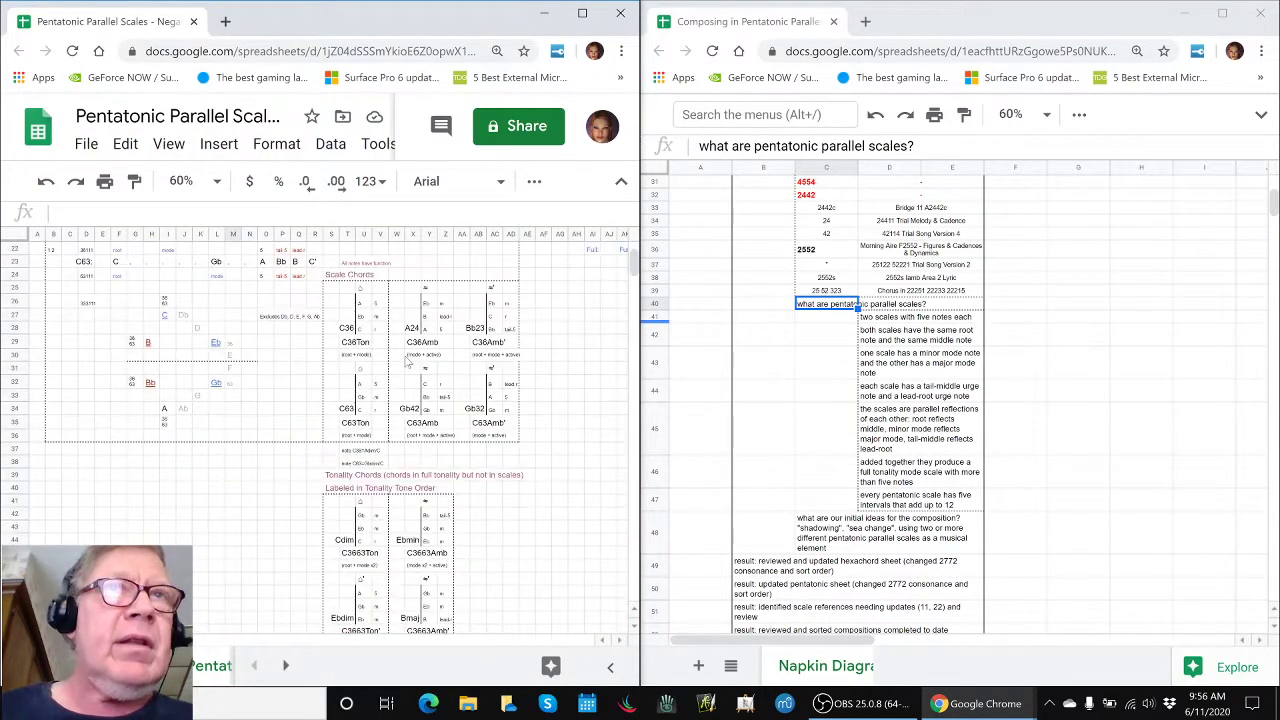
scroll(410, 362, "up", 1)
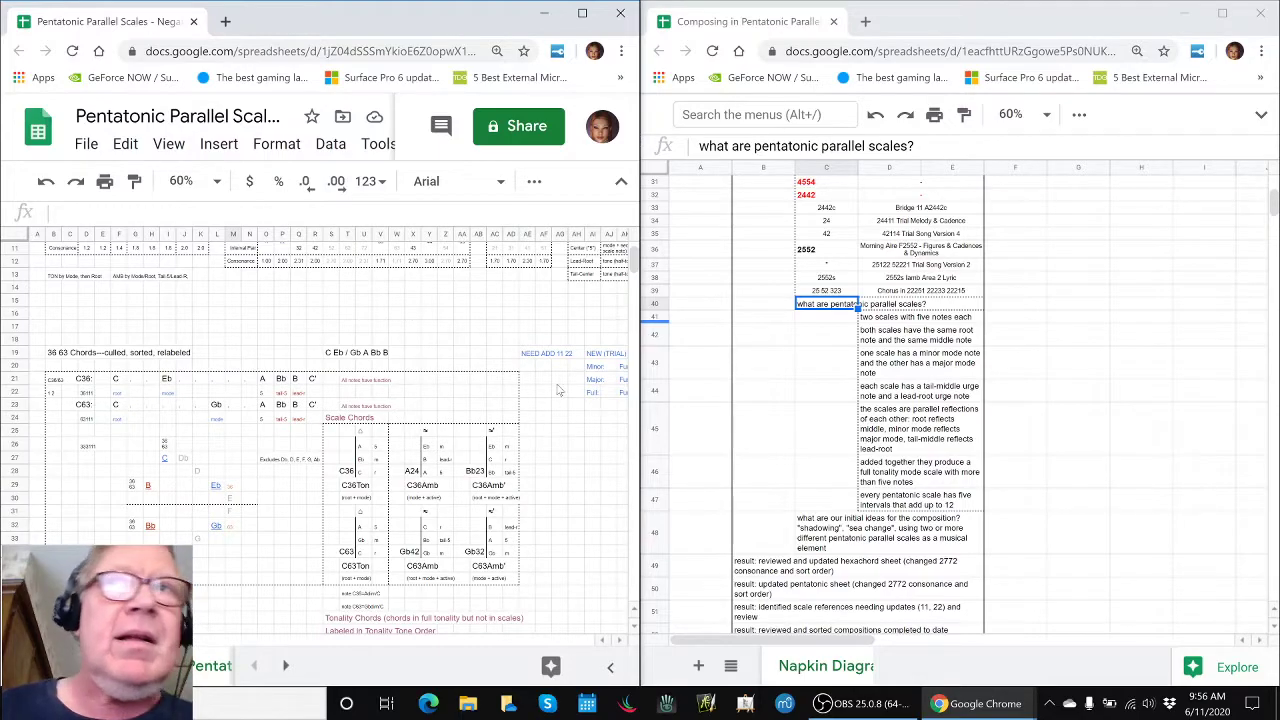
left_click(876, 320)
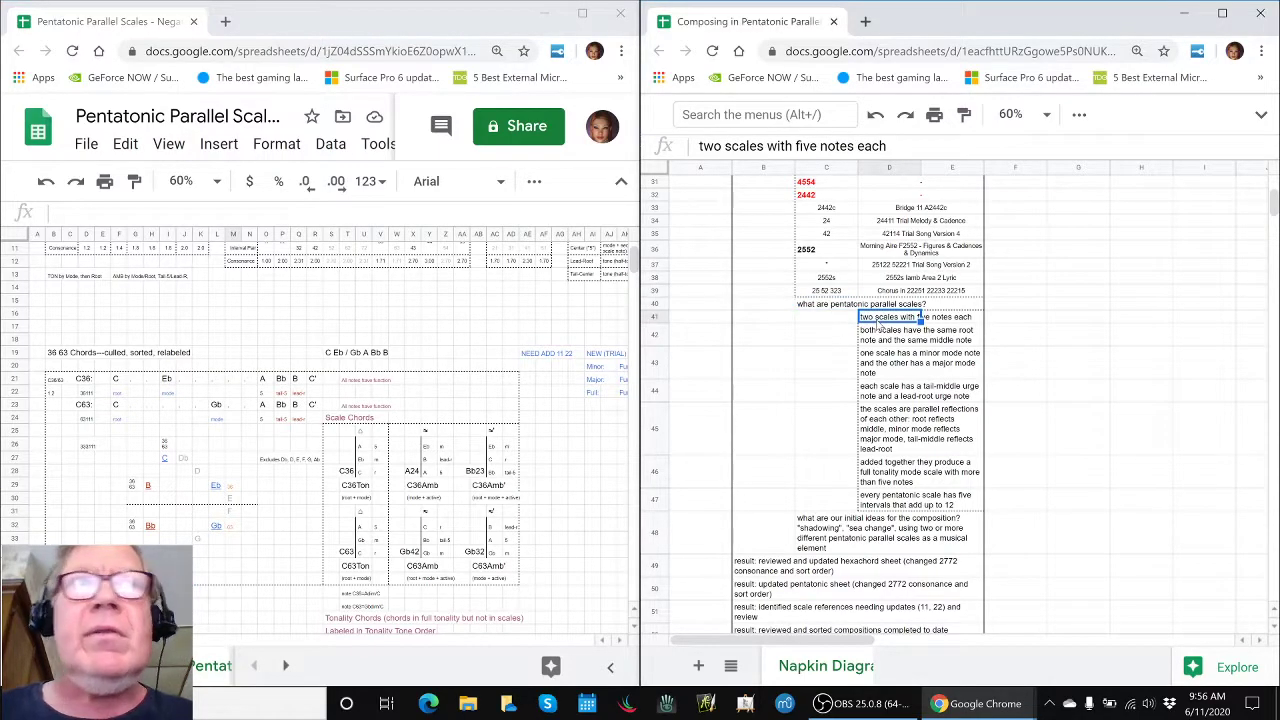
left_click(84, 379)
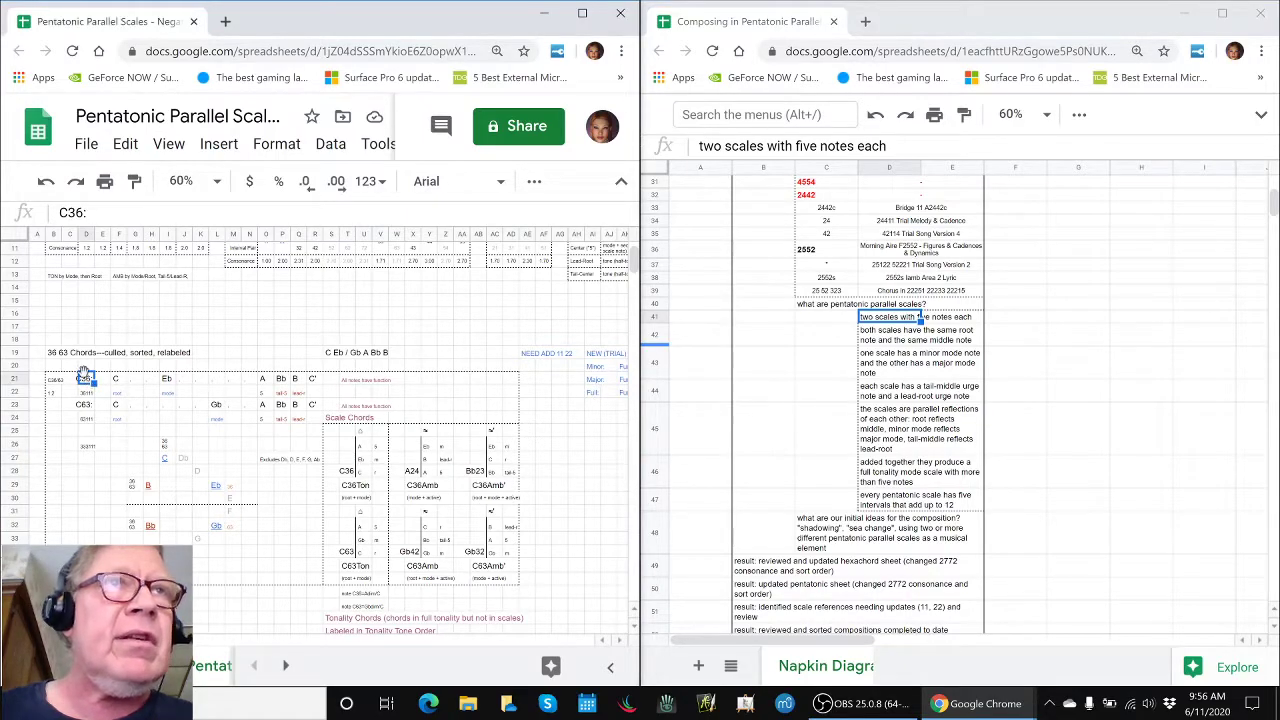
left_click(117, 380)
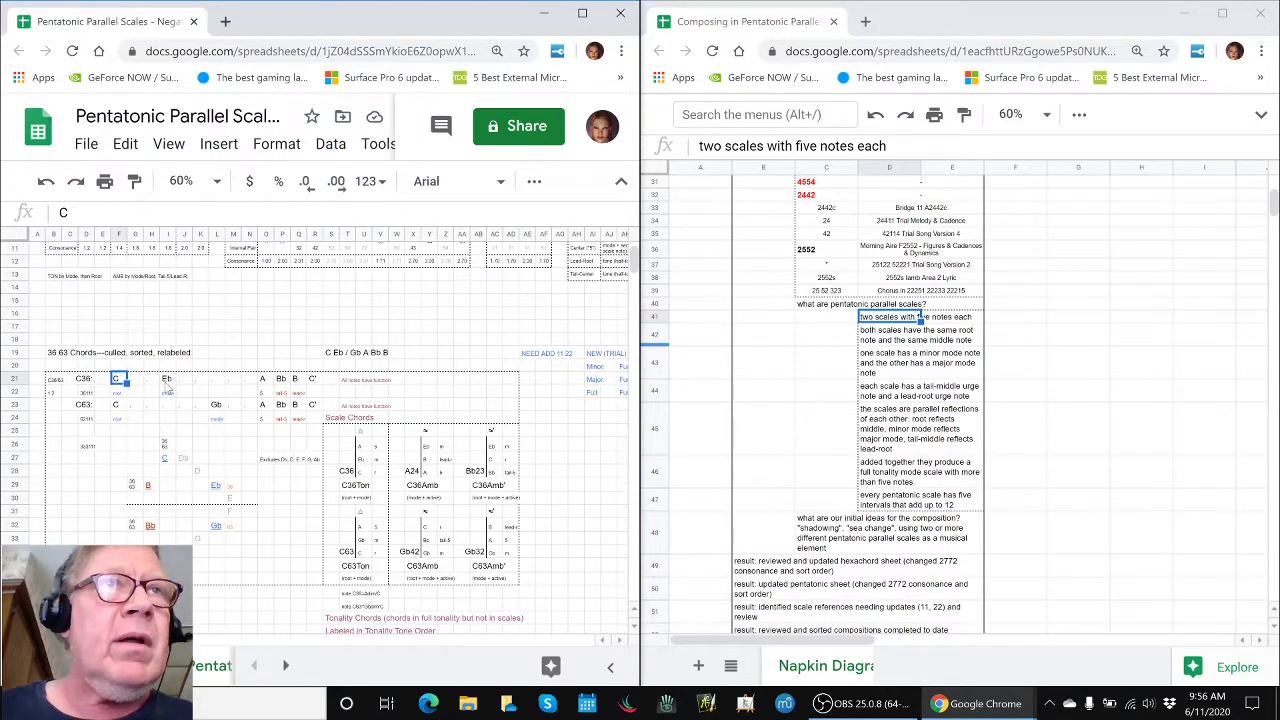
left_click(167, 382)
left_click(263, 382)
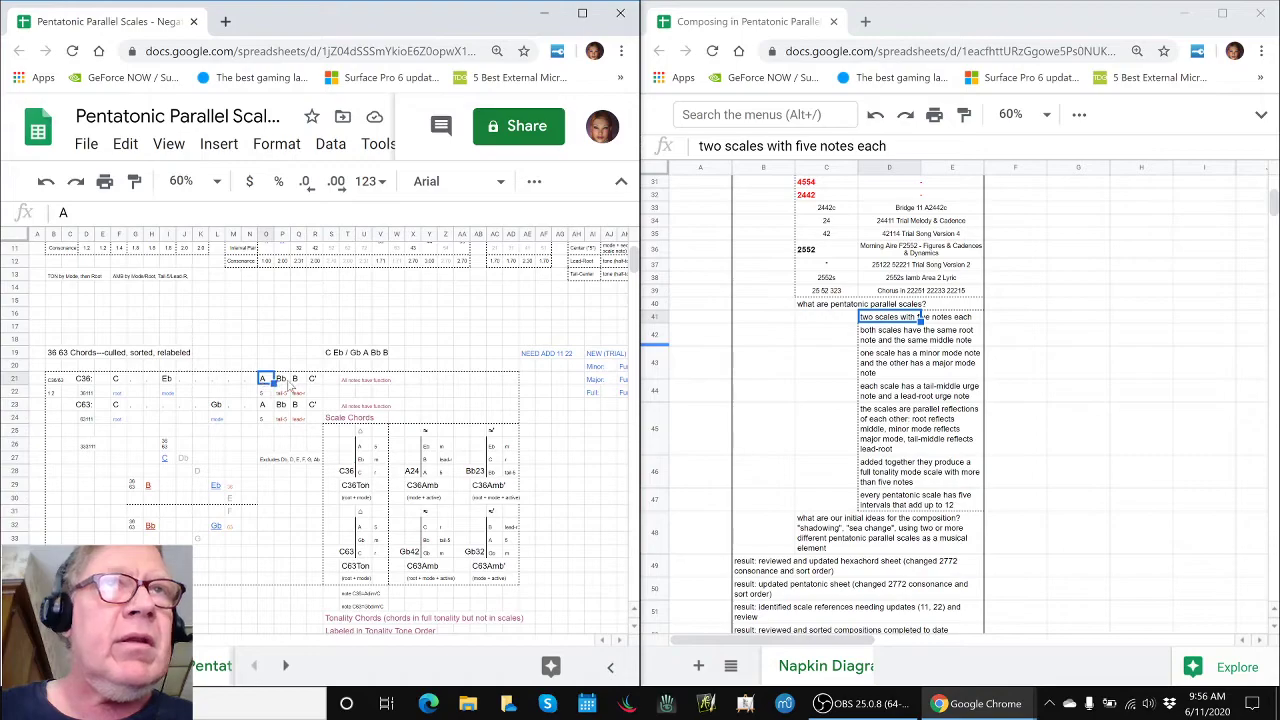
left_click(284, 382)
left_click(299, 381)
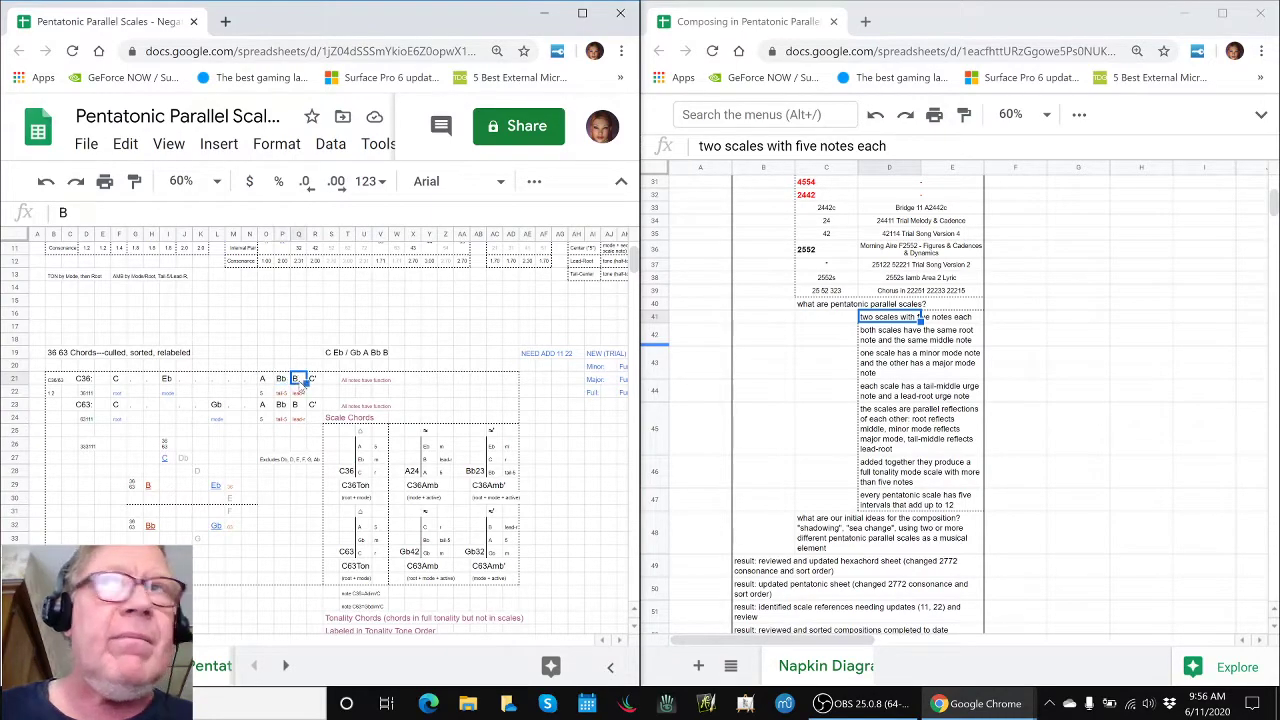
left_click(926, 336)
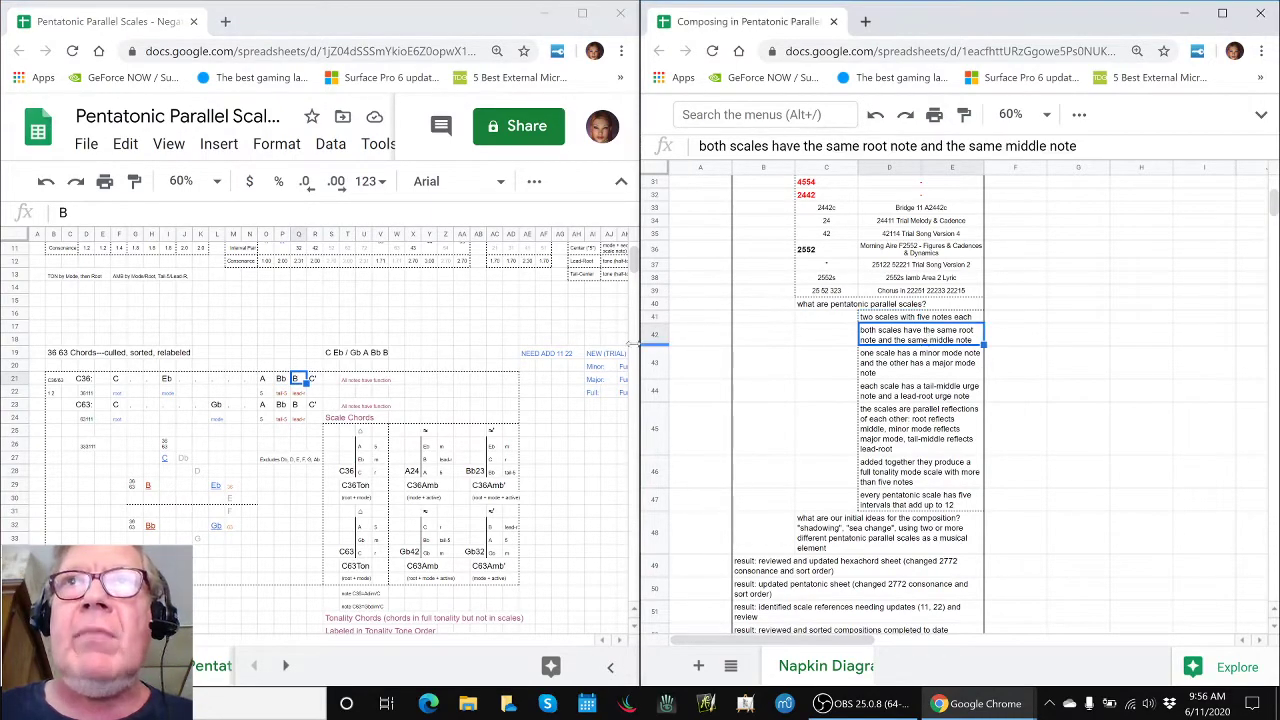
left_click(116, 381)
left_click(262, 382)
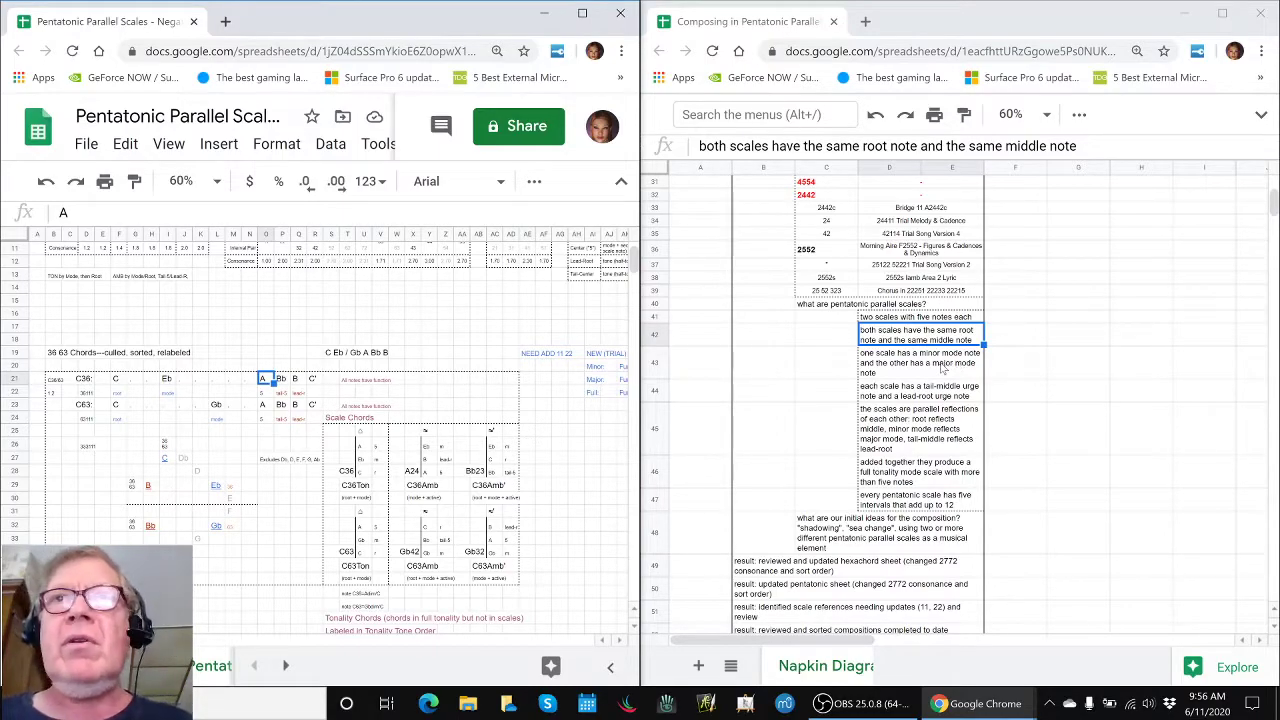
left_click(940, 369)
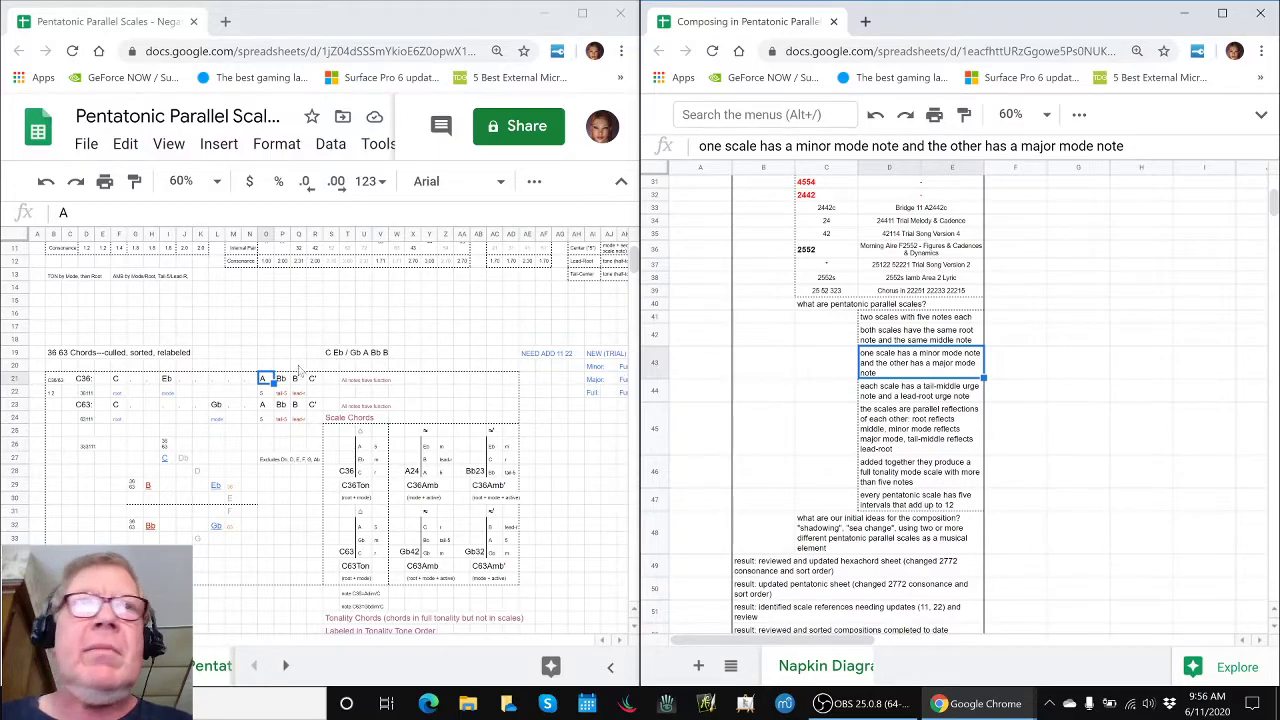
left_click(168, 382)
left_click(217, 406)
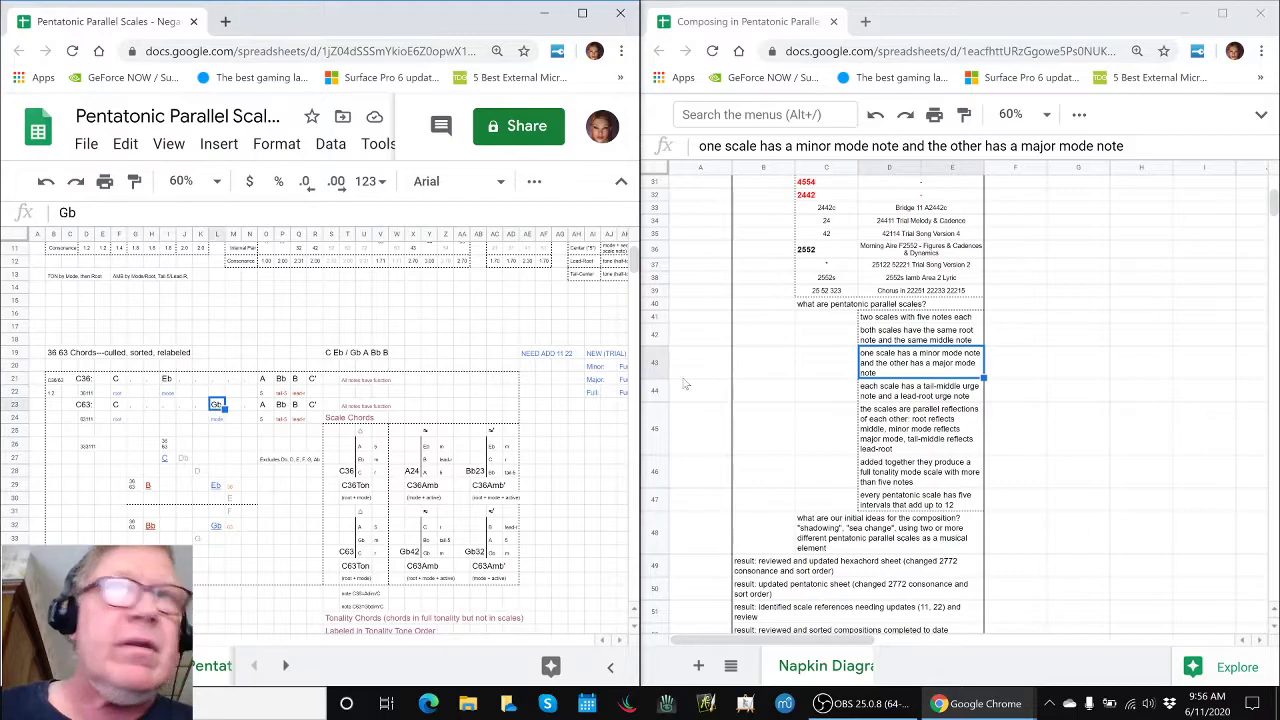
left_click(918, 396)
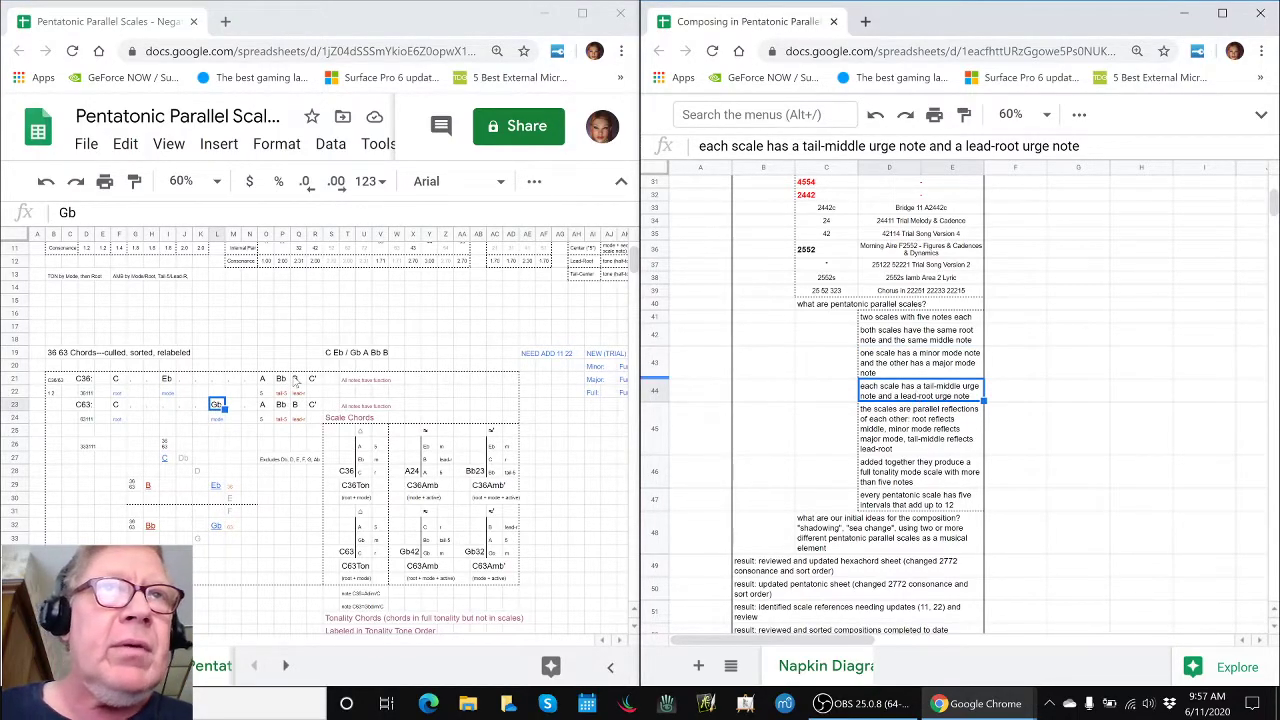
left_click(281, 380)
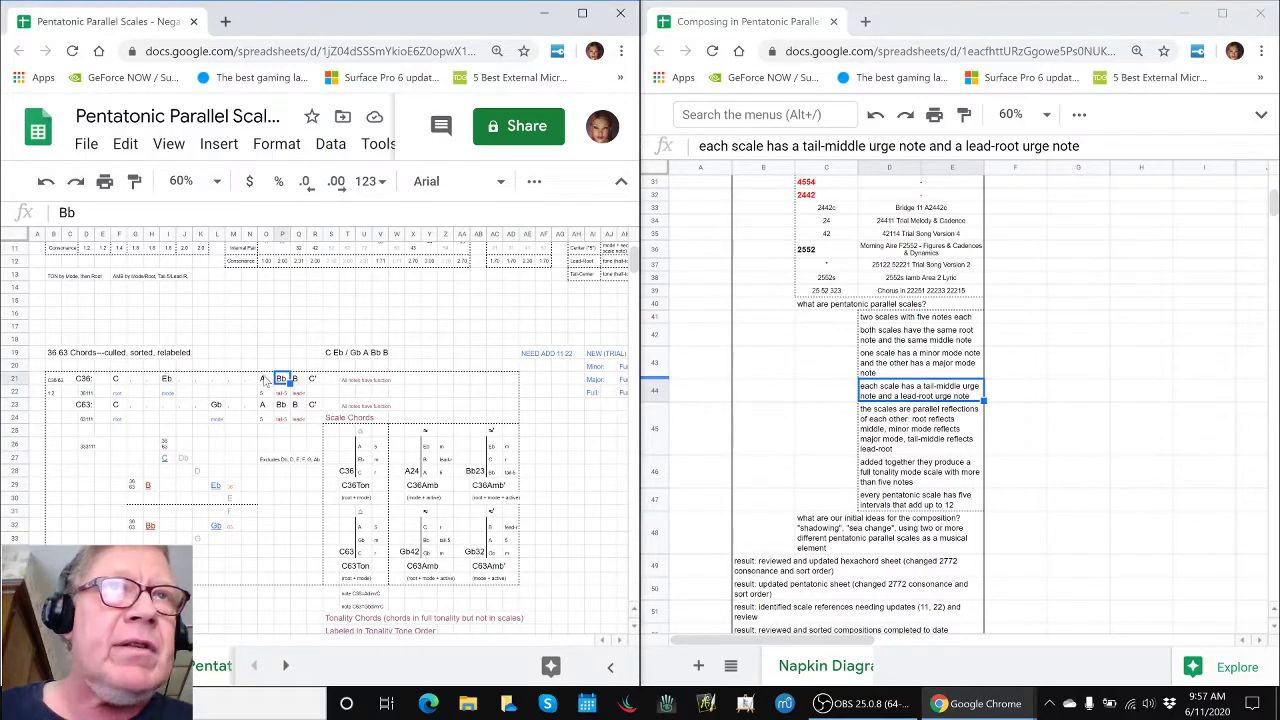
left_click(265, 380)
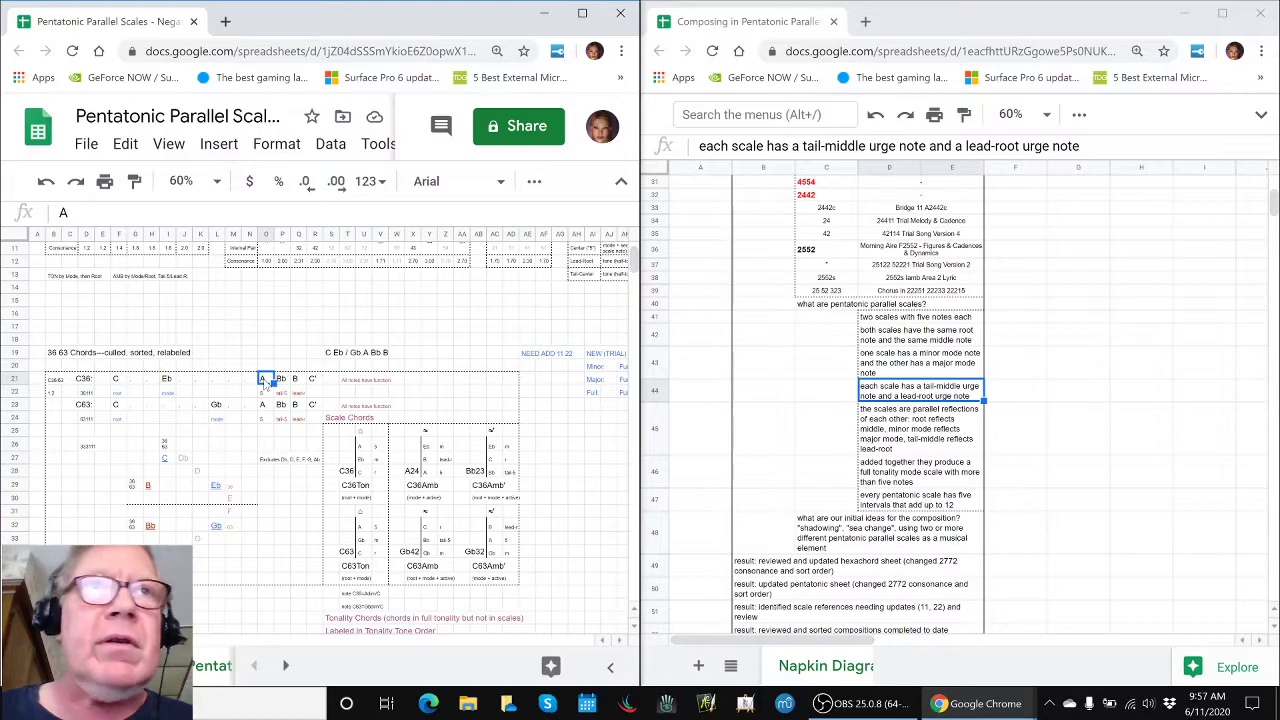
left_click(296, 382)
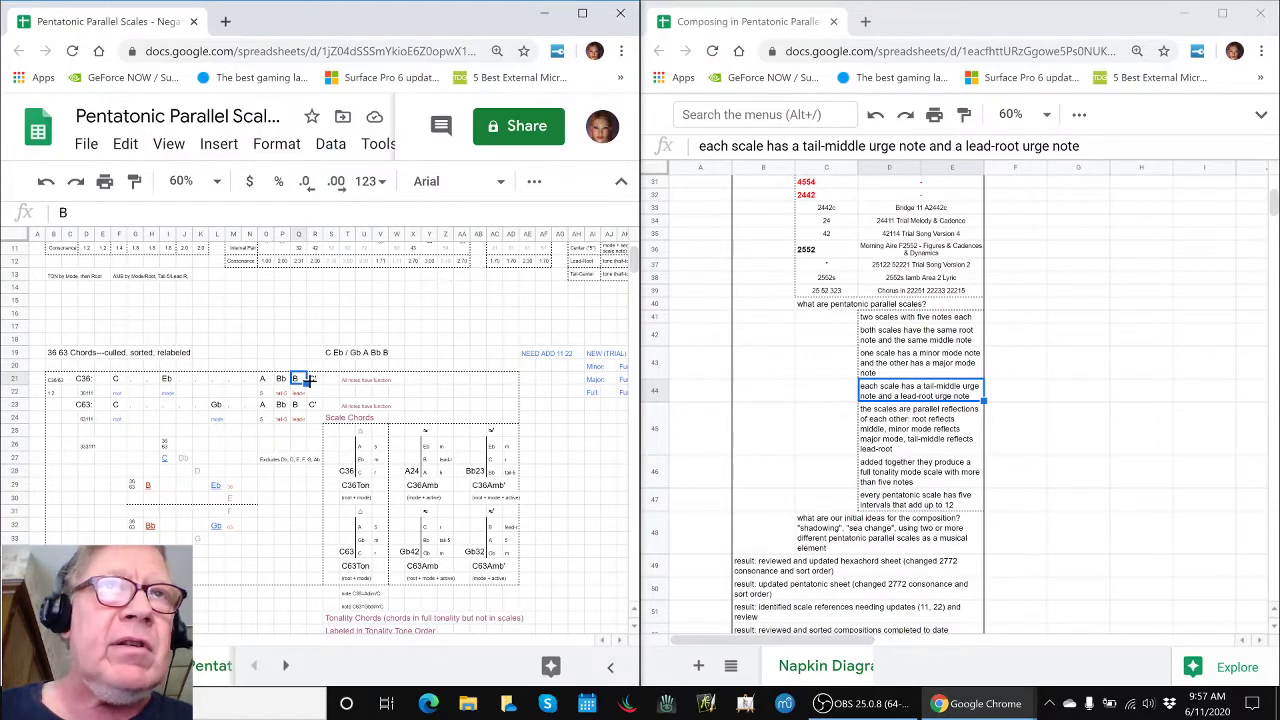
left_click(315, 381)
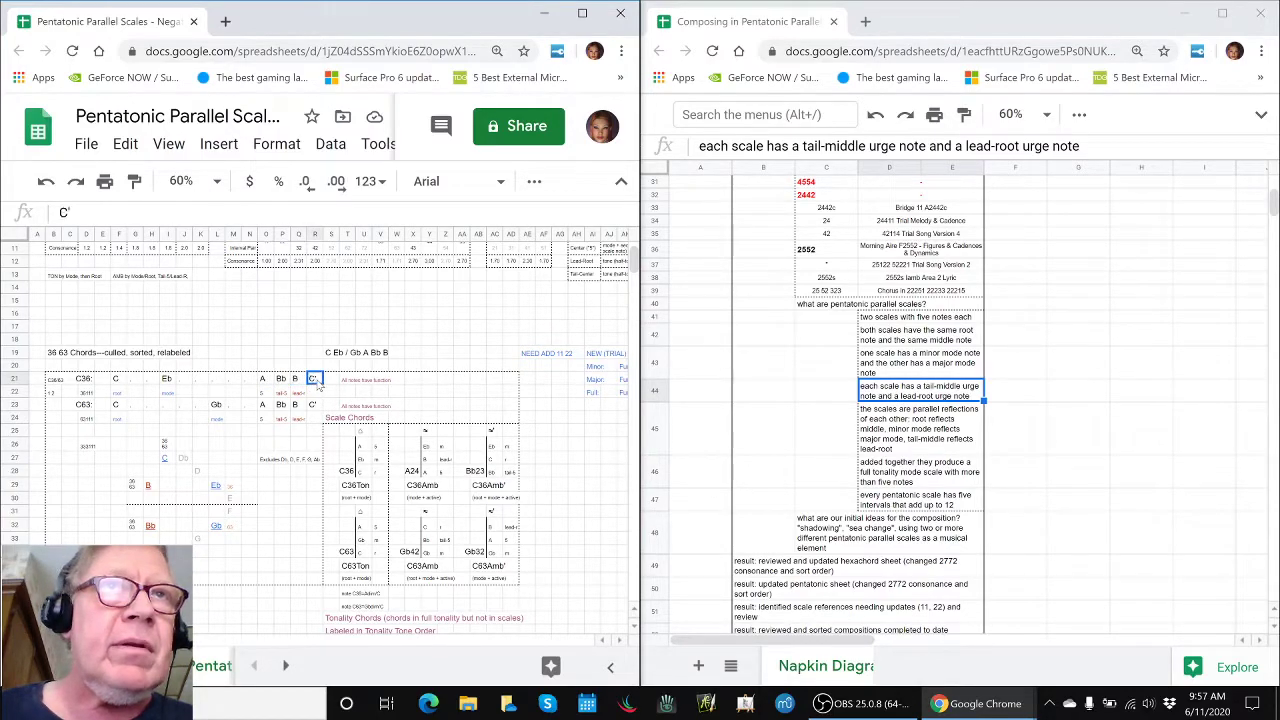
left_click(875, 422)
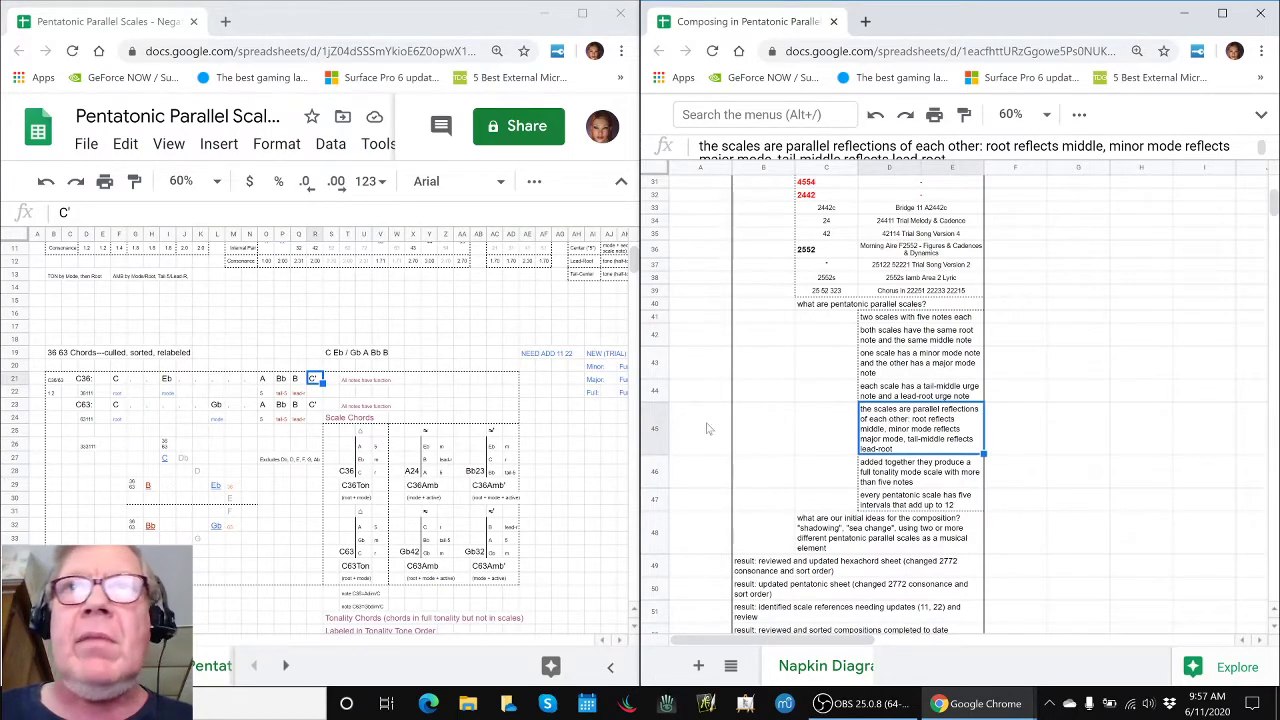
left_click(168, 459)
left_click(166, 551)
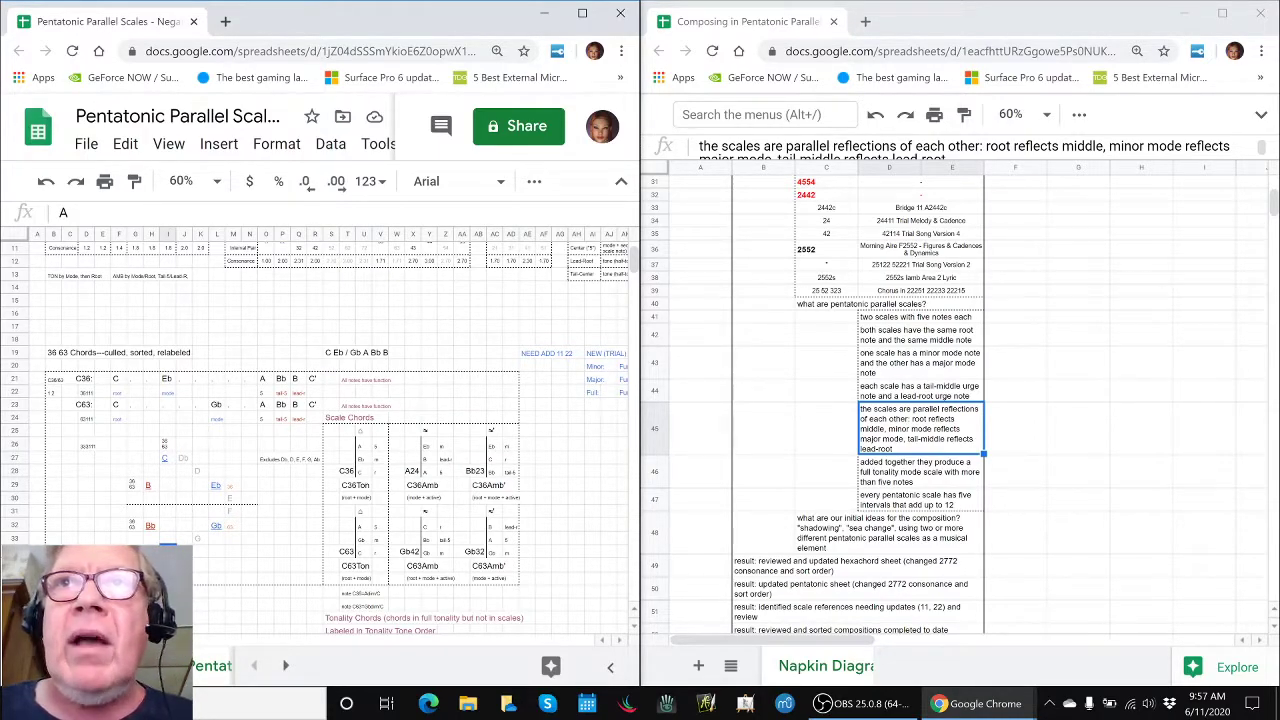
left_click(216, 487)
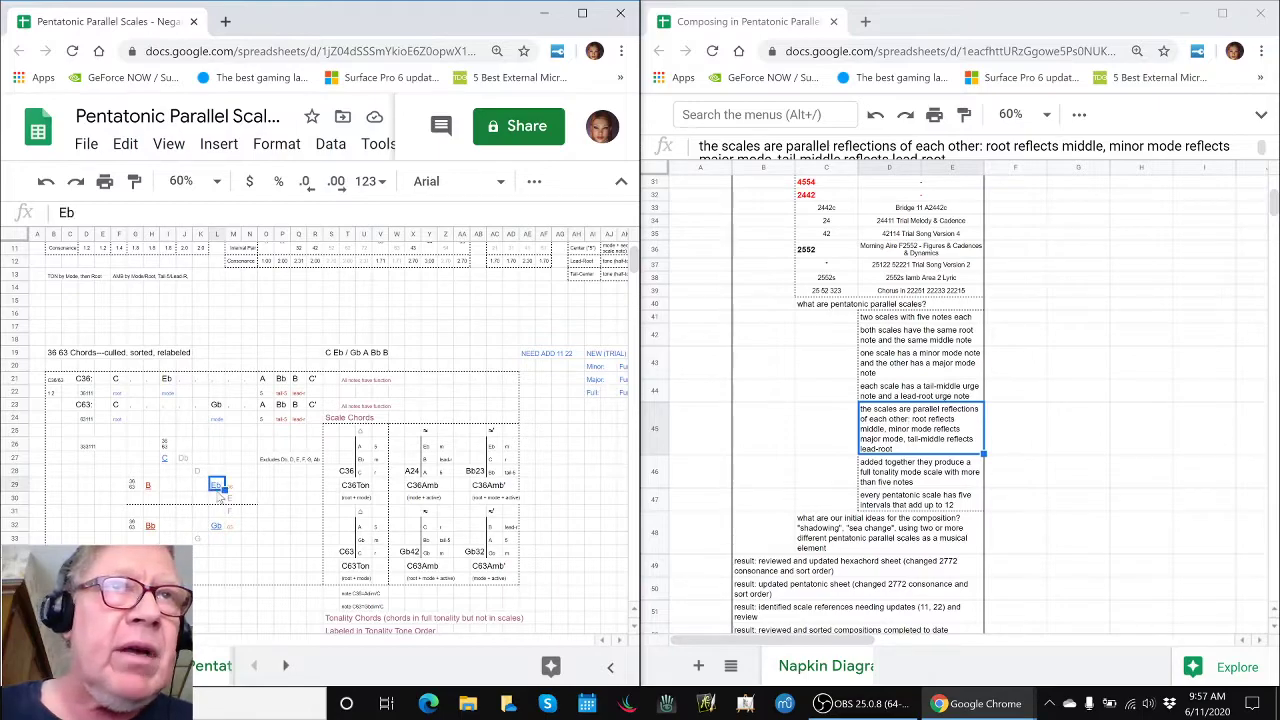
left_click(215, 528)
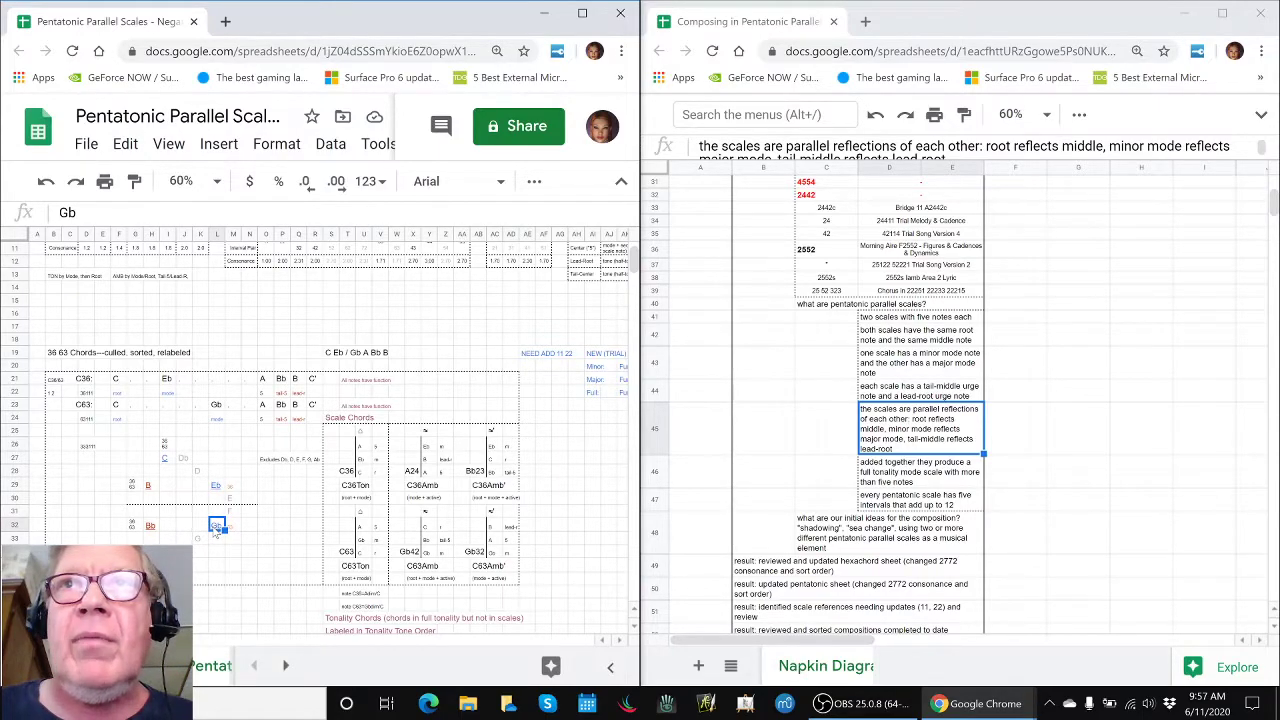
left_click(140, 527)
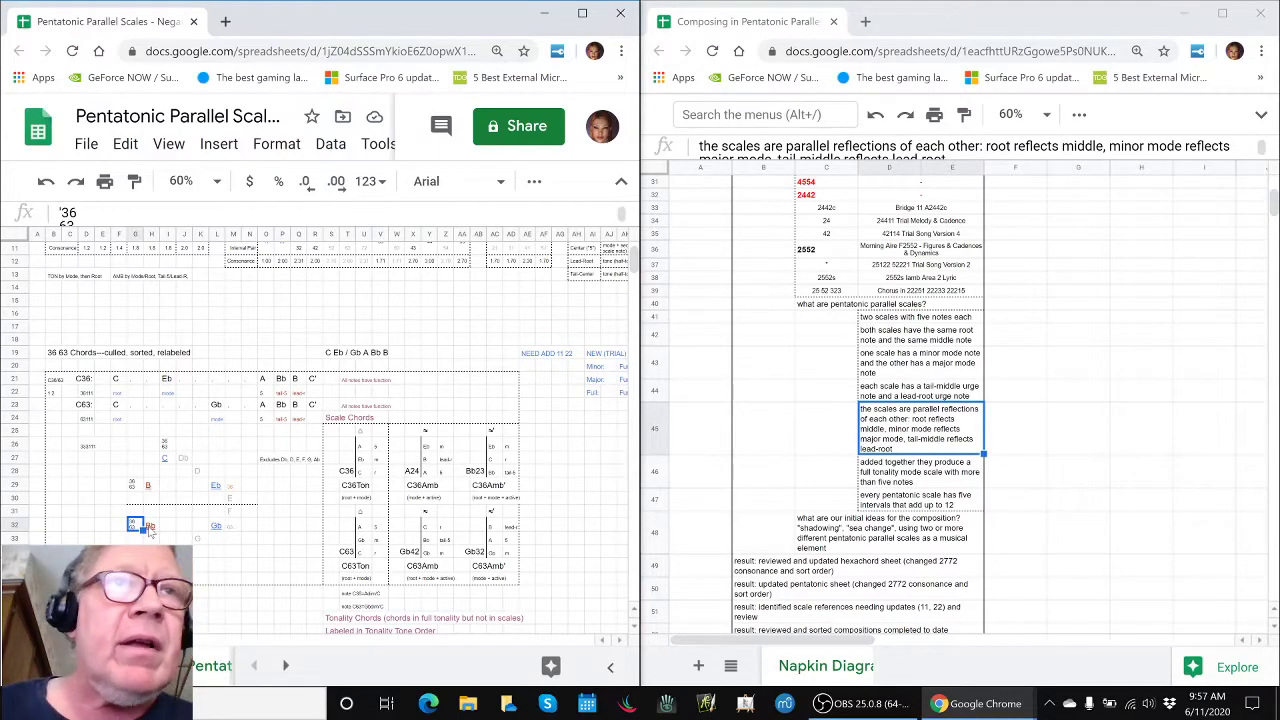
left_click(150, 527)
left_click(152, 486)
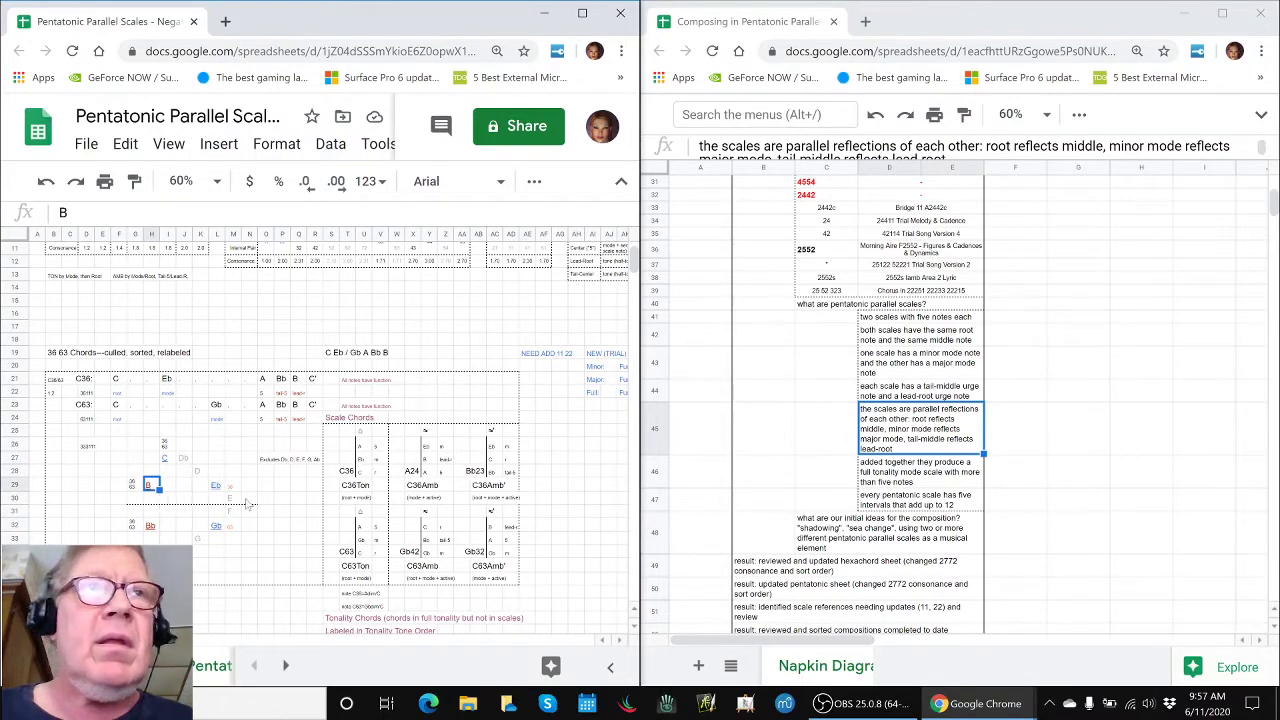
In D45, move 'lead-root' and 'reflects' ahead of 'tail-middle' so the definition ends correctly
double_click(921, 445)
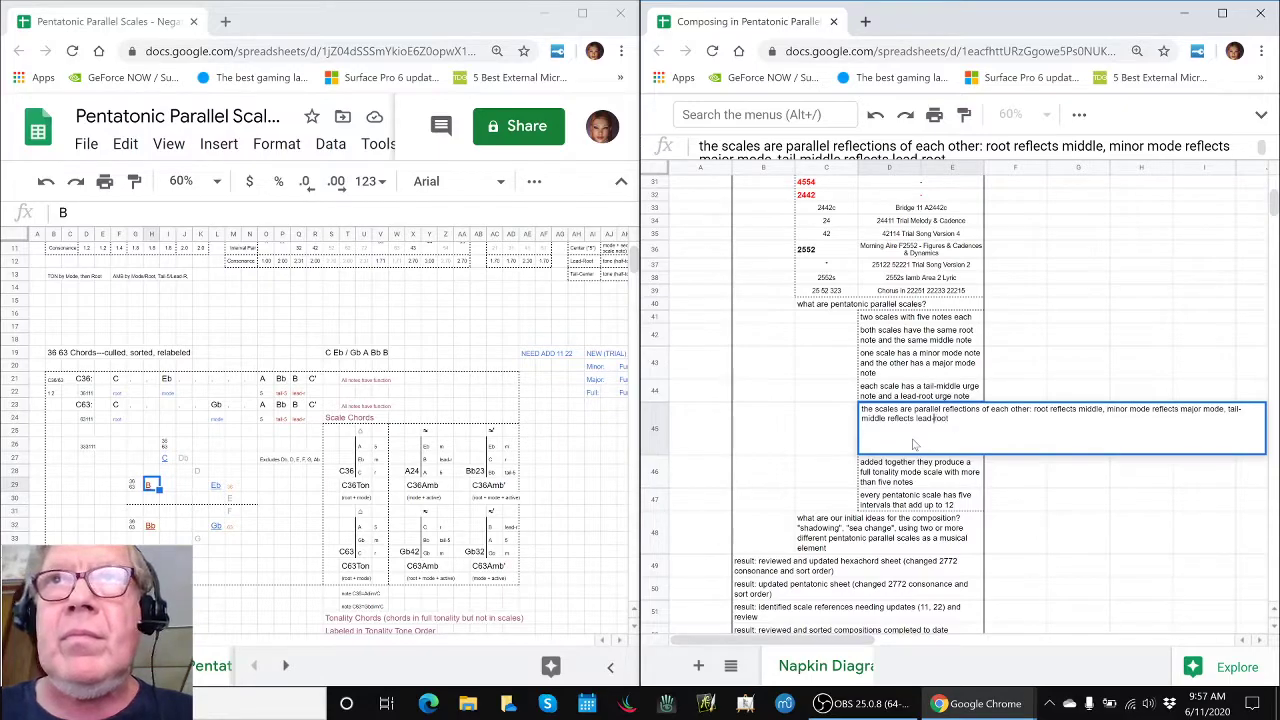
key("ctrl+shift+Right")
key("ctrl+shift+Right")
key("ctrl+shift+Right")
key("ctrl+c")
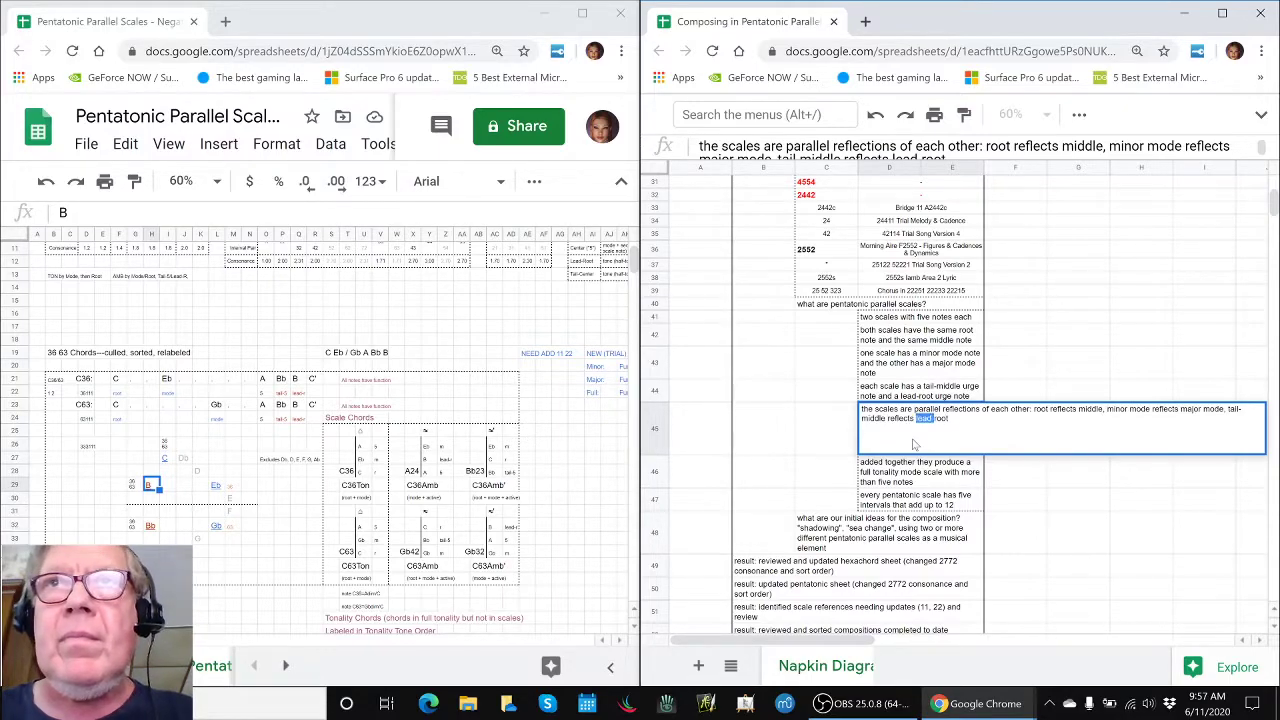
key("BackSpace")
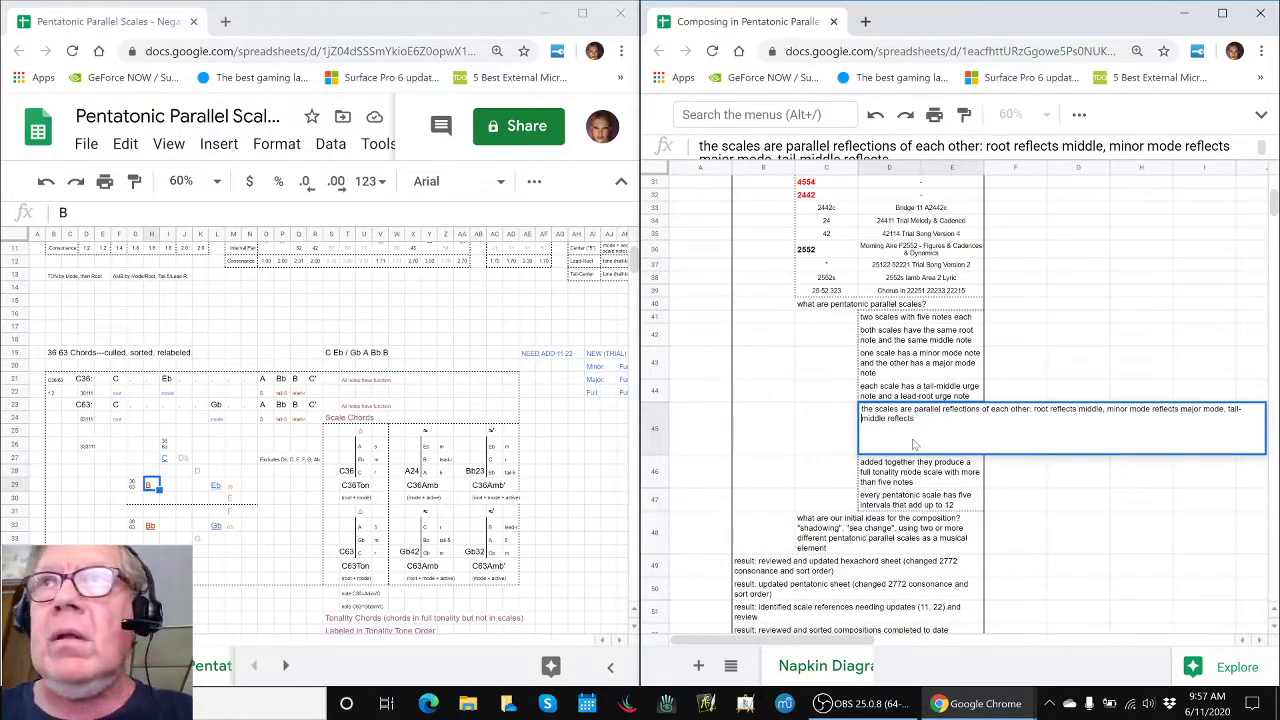
key("ctrl+v")
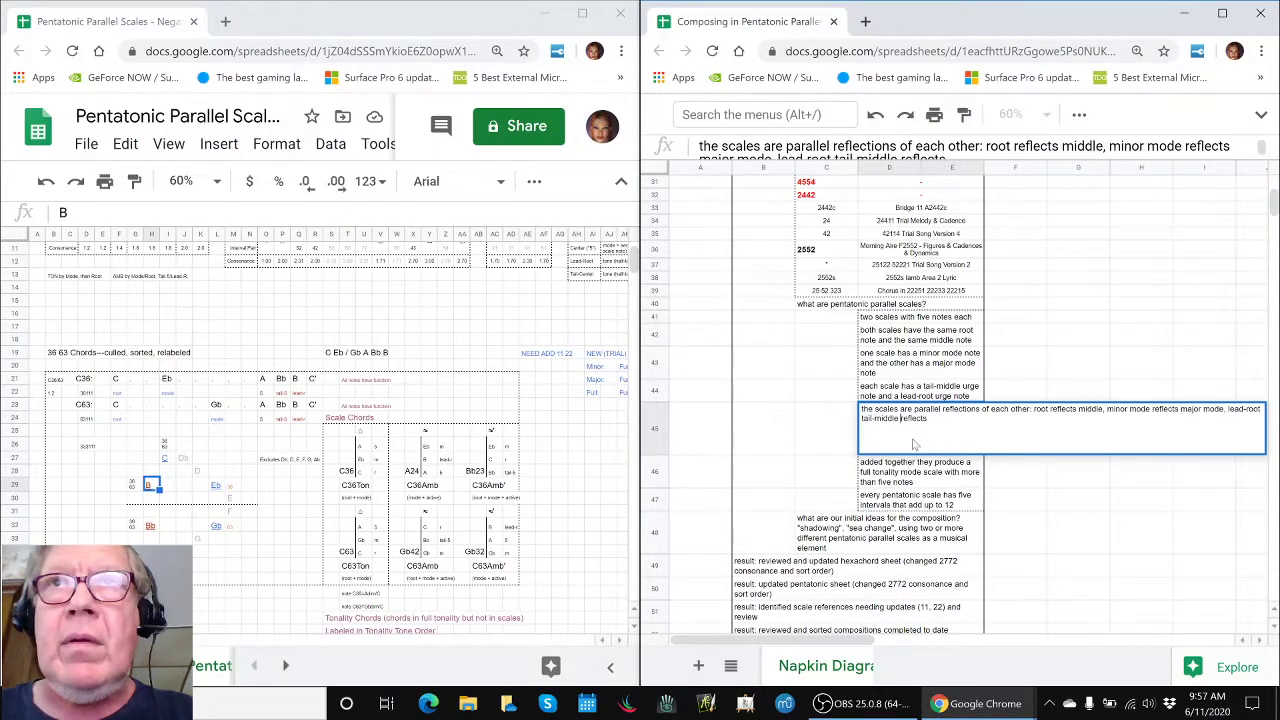
double_click(913, 444)
key("ctrl+c")
key("BackSpace")
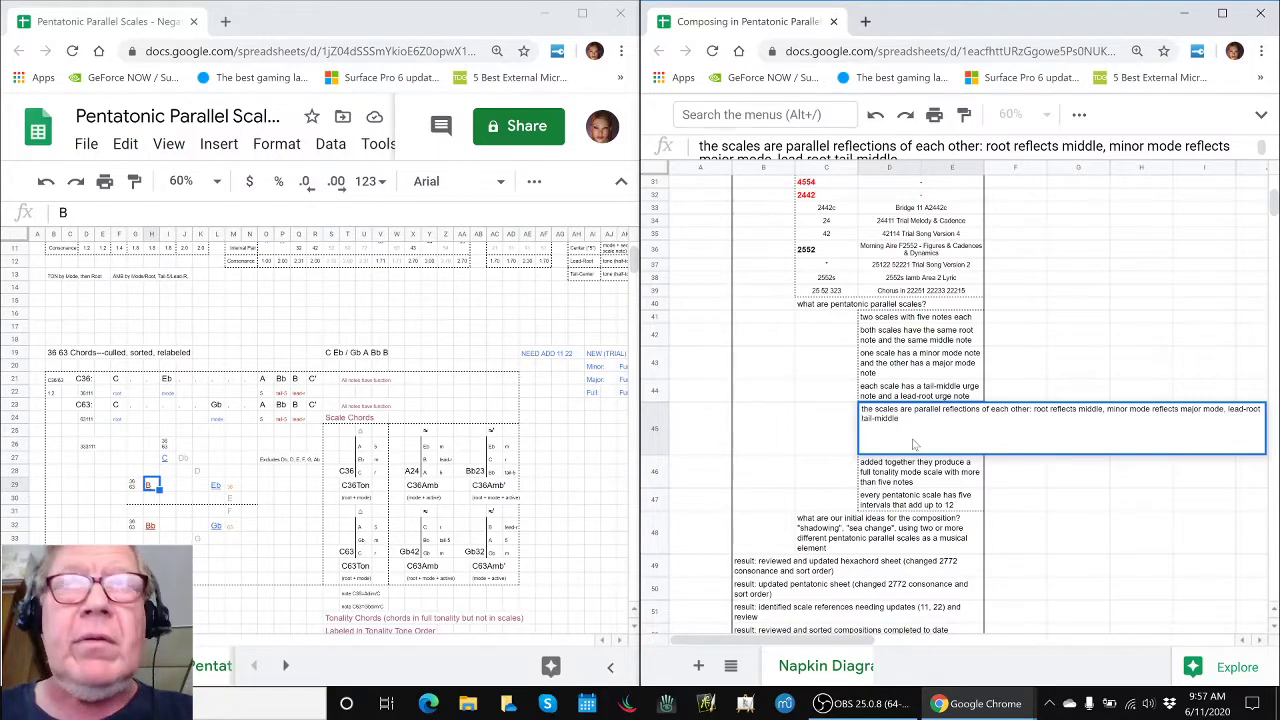
key("ctrl+v")
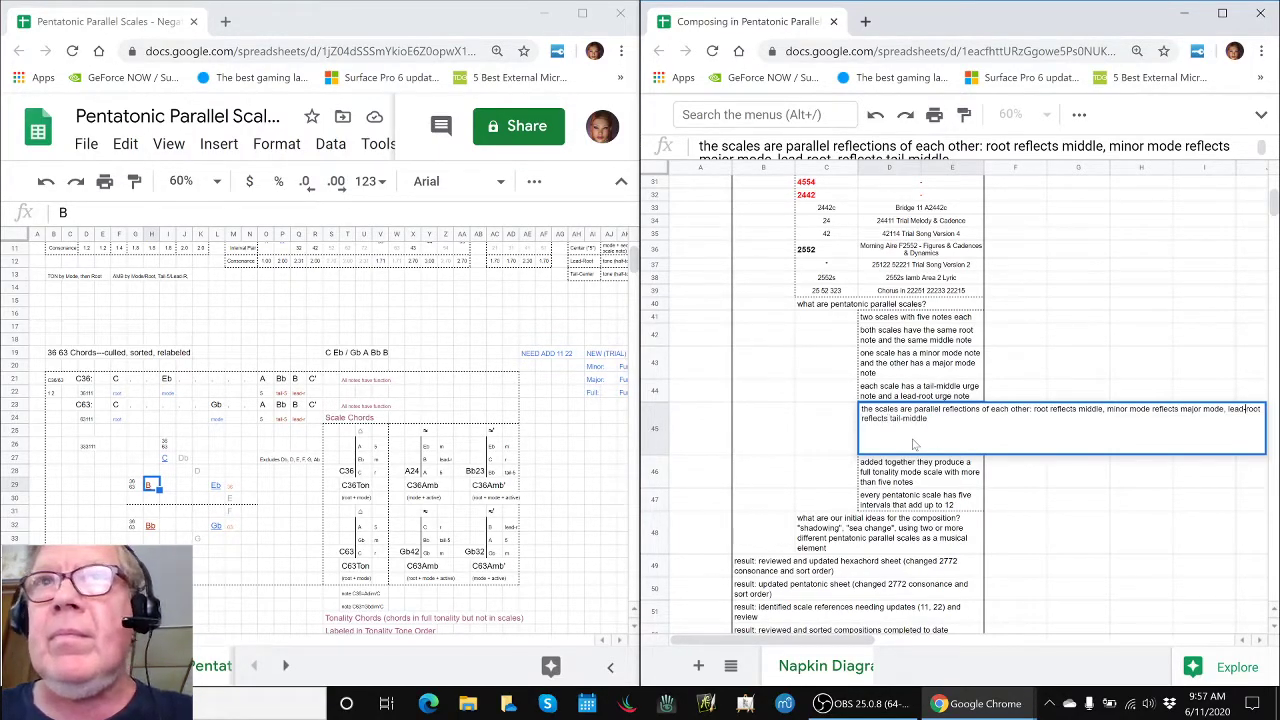
left_click(823, 441)
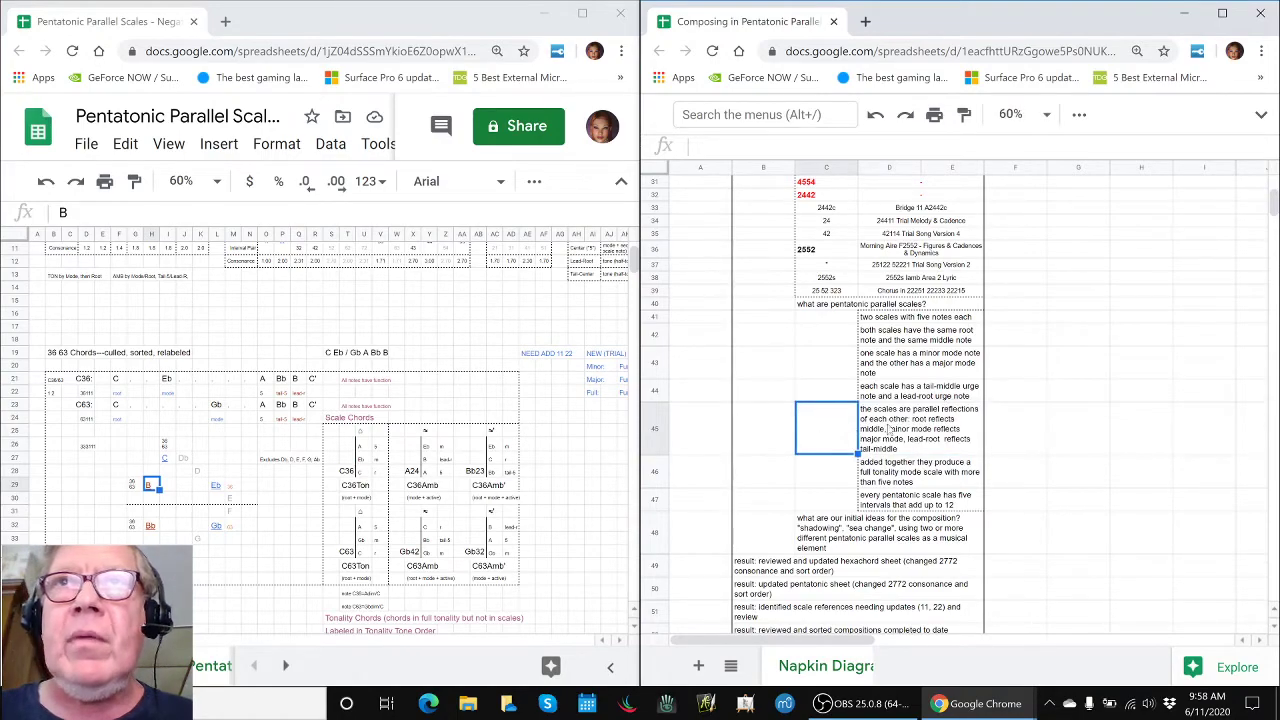
left_click(889, 430)
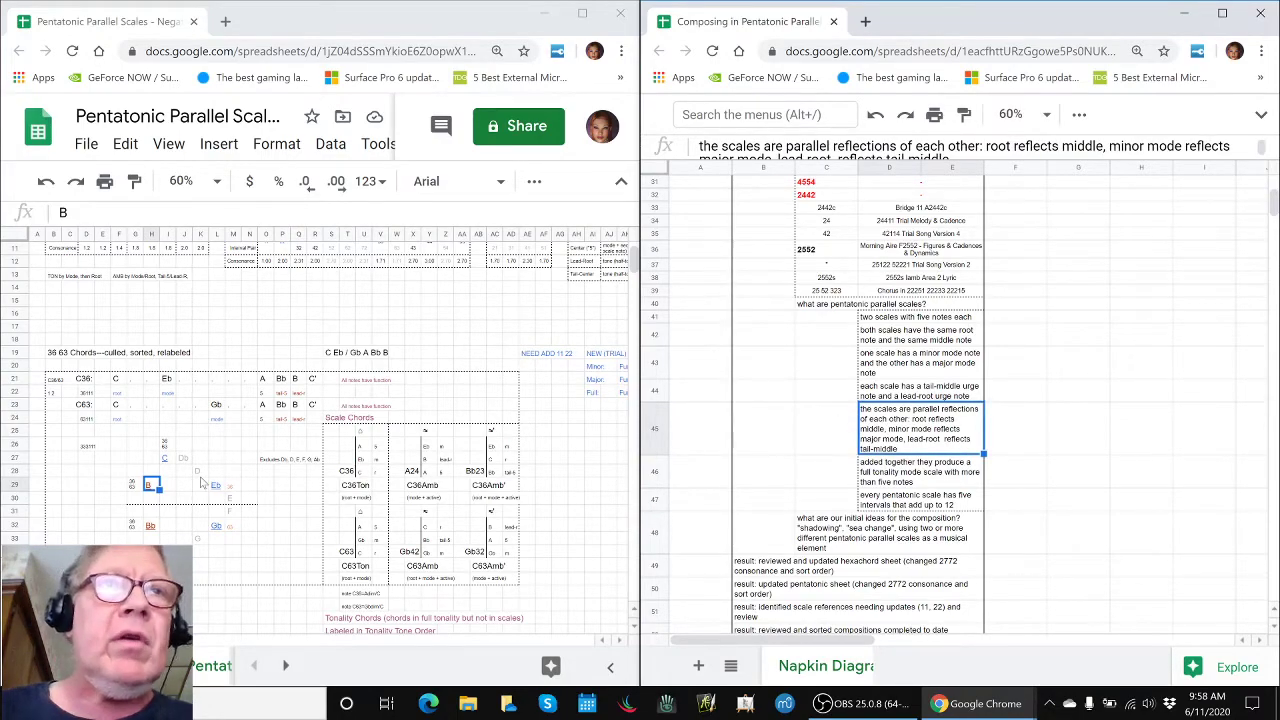
left_click(877, 476)
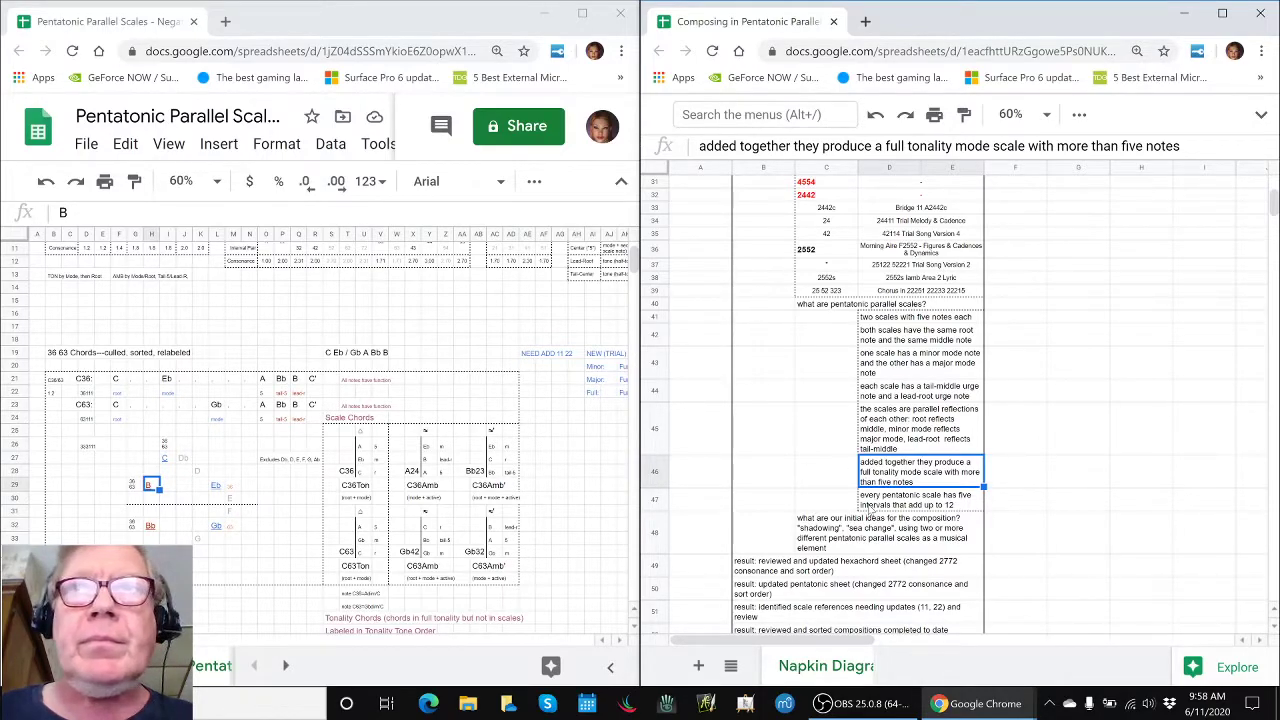
left_click(873, 501)
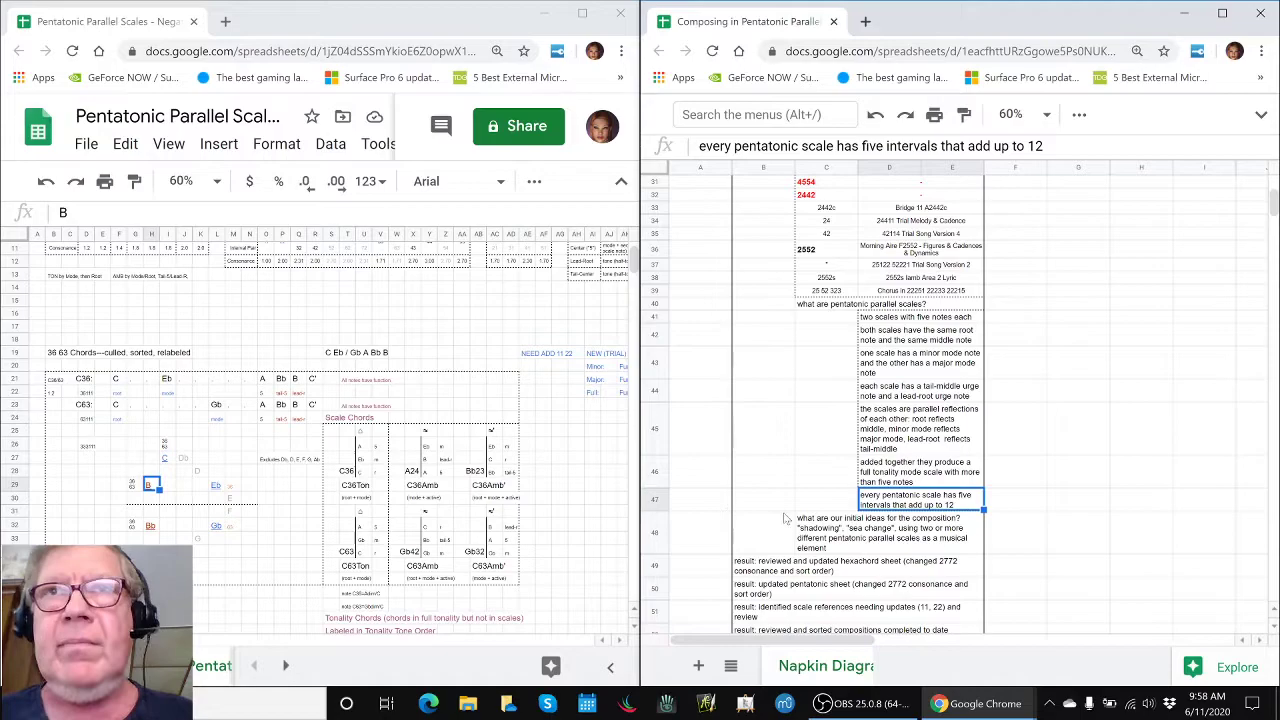
left_click(812, 537)
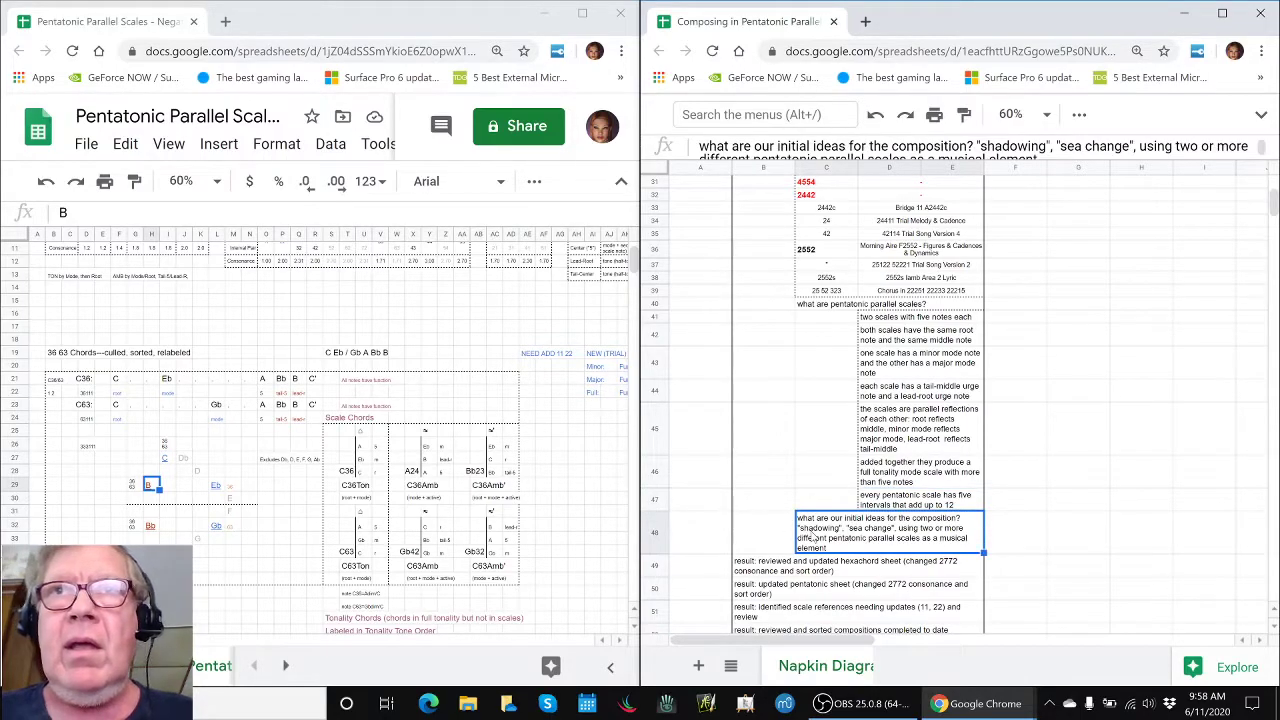
scroll(812, 537, "down", 5)
scroll(812, 537, "up", 2)
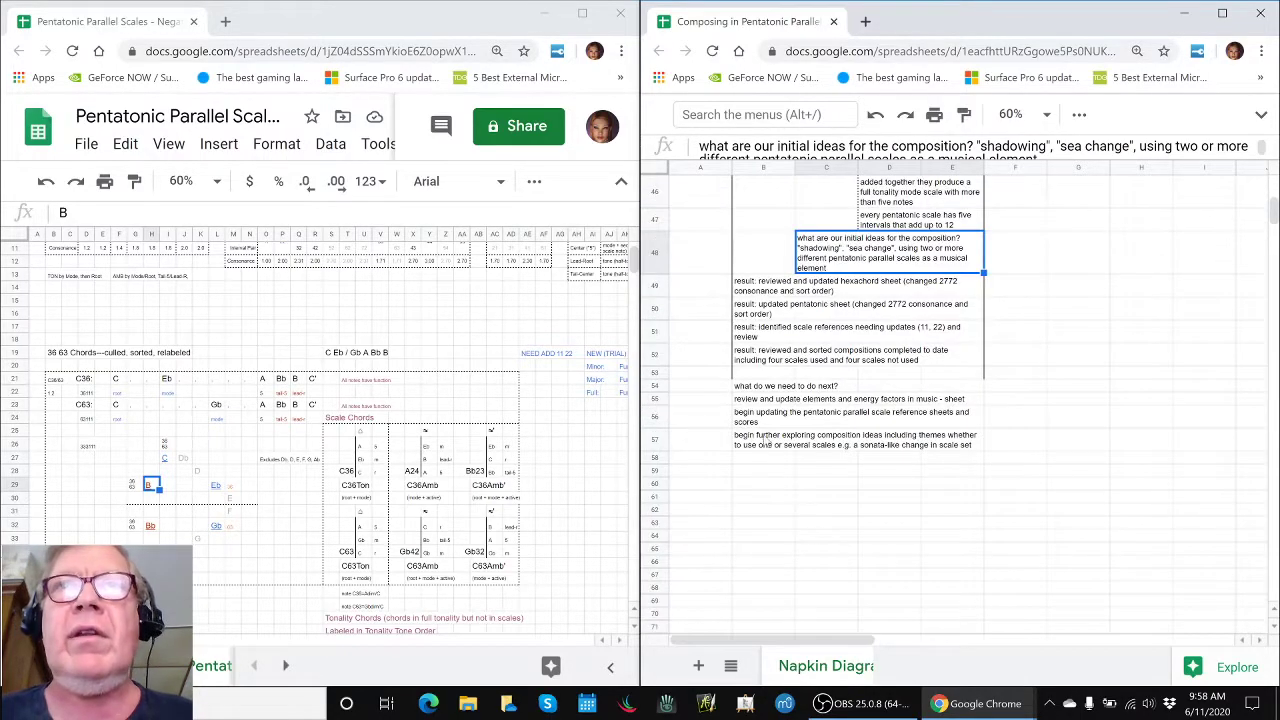
left_click(745, 402)
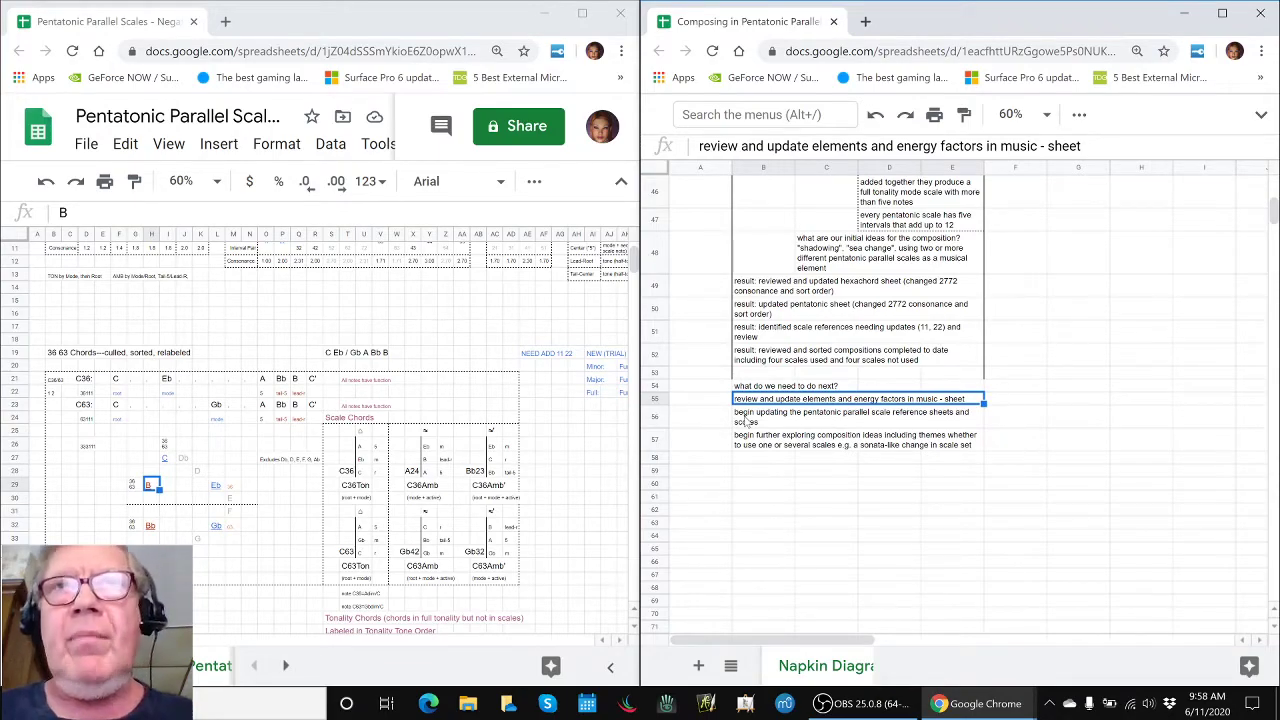
left_click(747, 421)
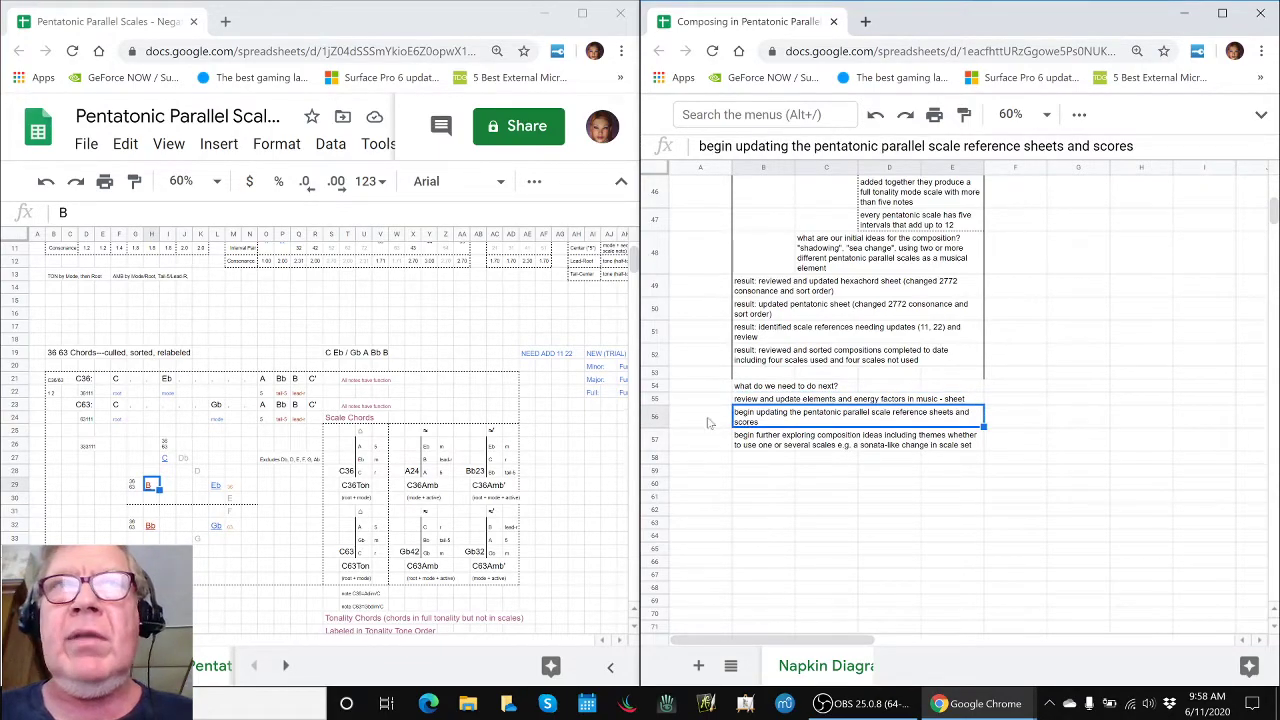
left_click(527, 353)
left_click(756, 449)
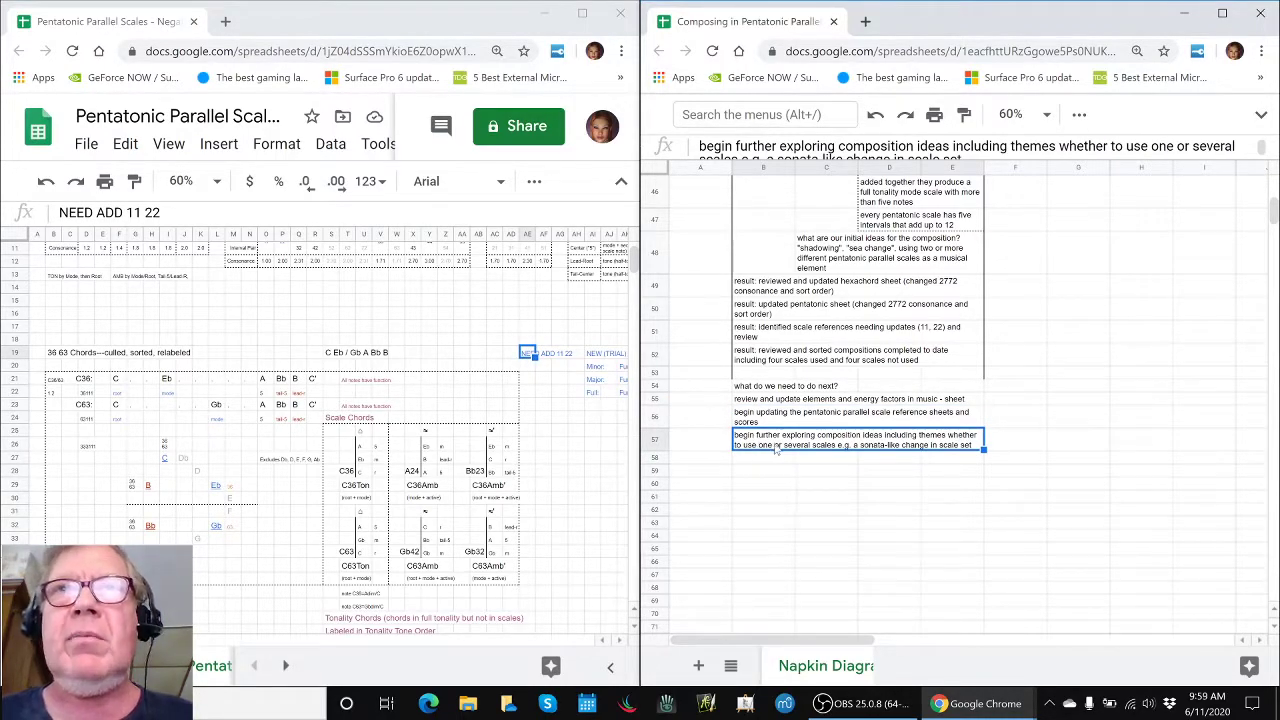
left_click(836, 255)
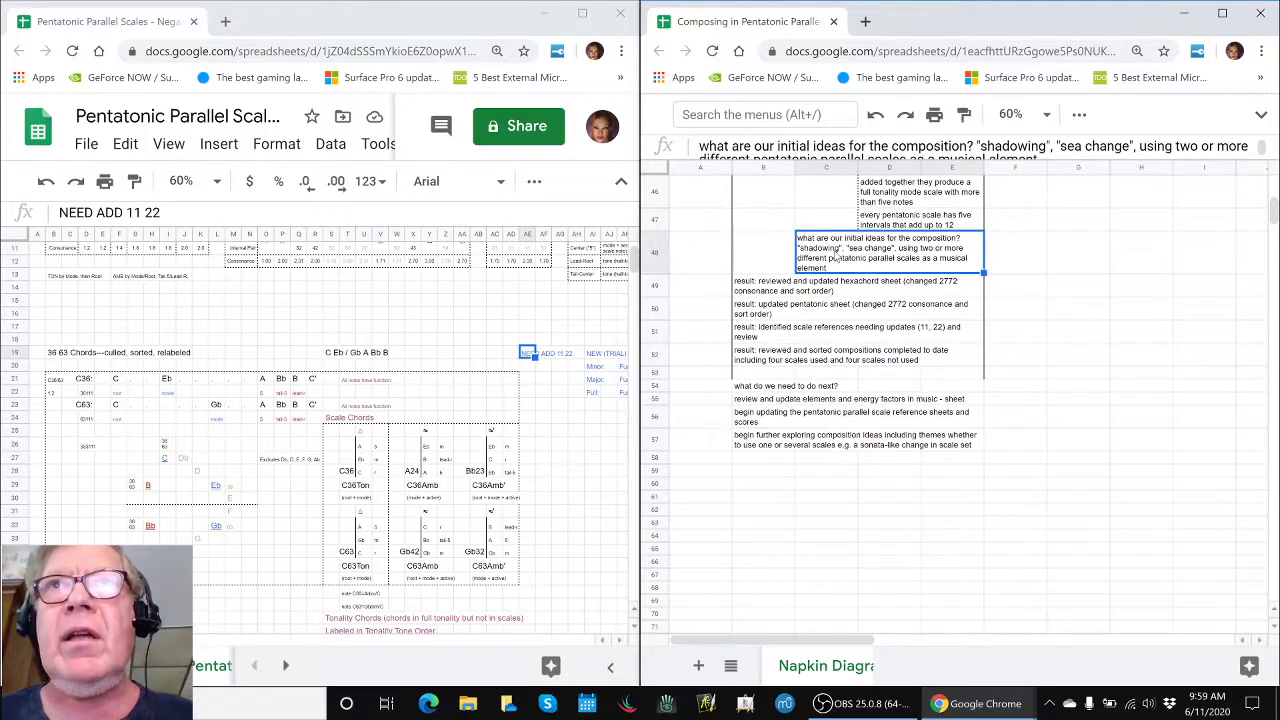
left_click(793, 447)
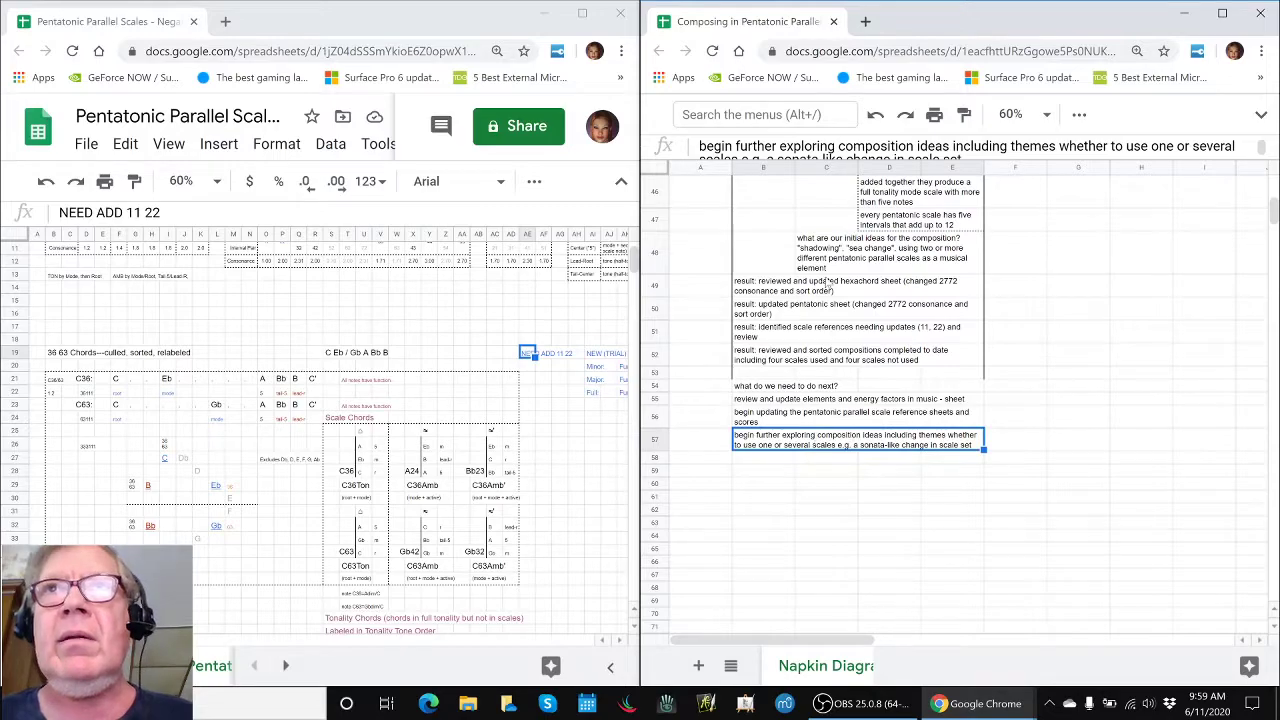
left_click(821, 262)
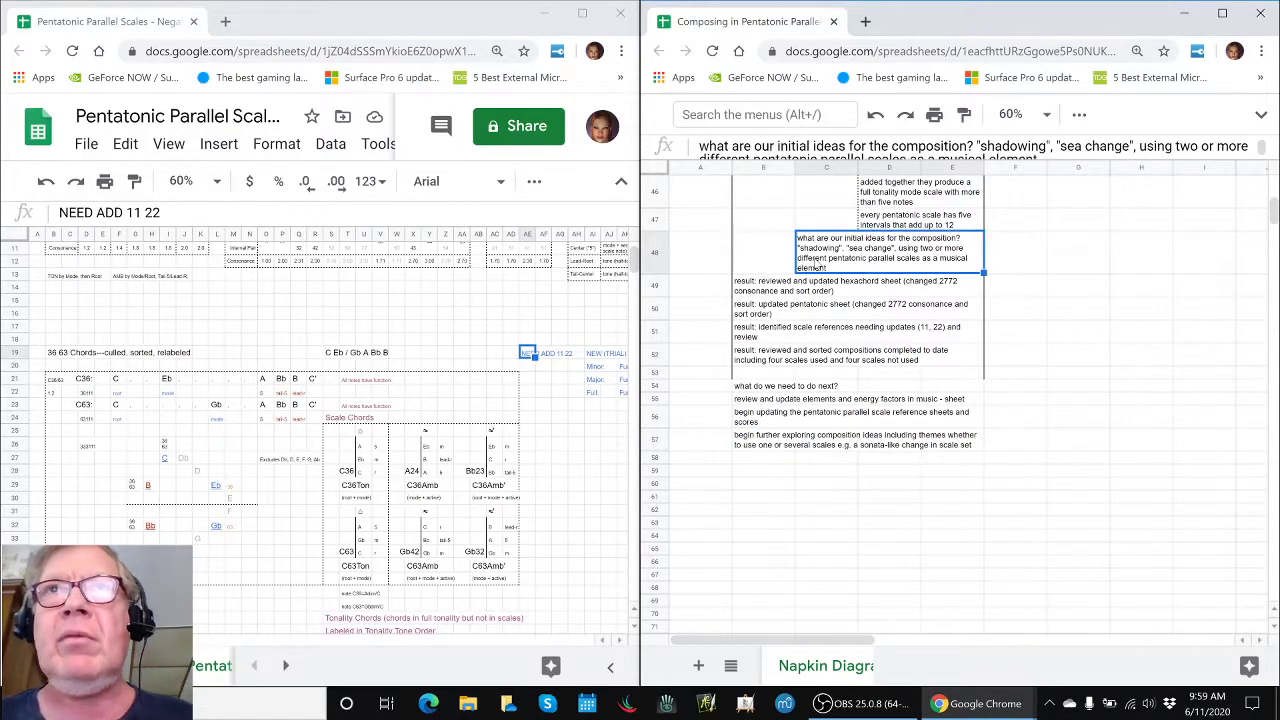
left_click(756, 450)
scroll(756, 450, "up", 5)
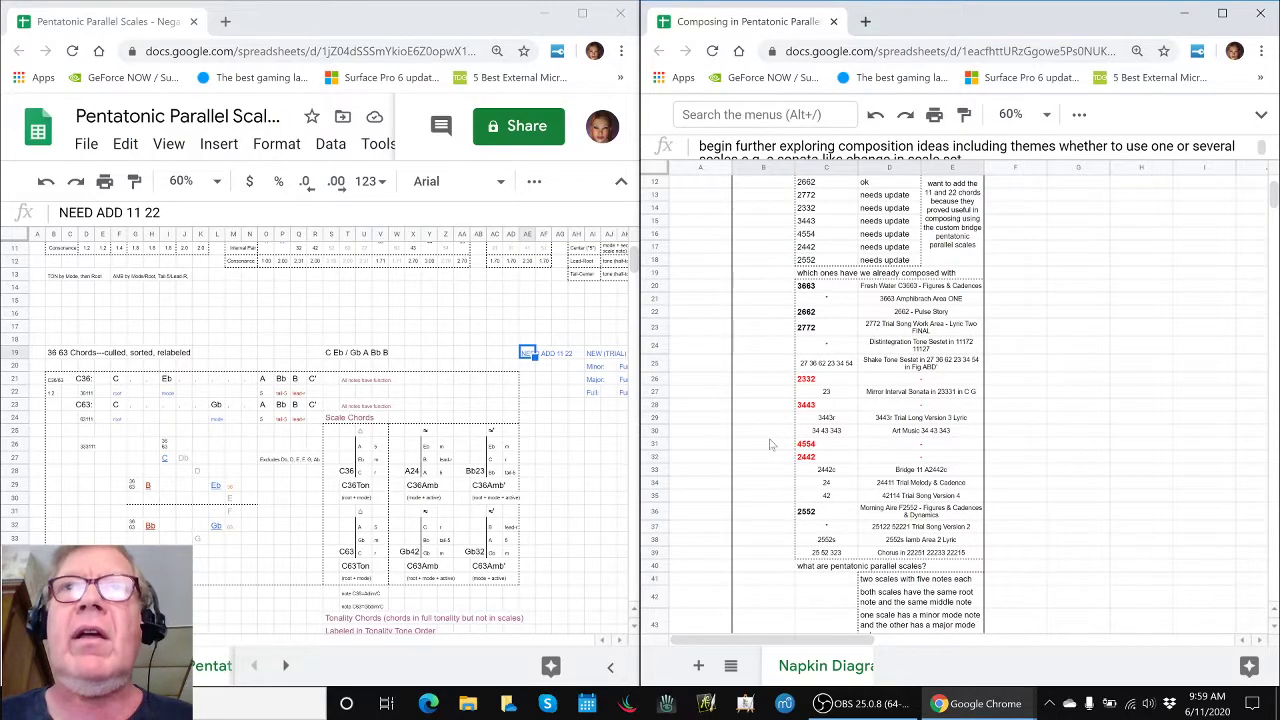
Scroll down to the next-steps notes, then bring the OBS streaming window to the front
scroll(772, 445, "down", 5)
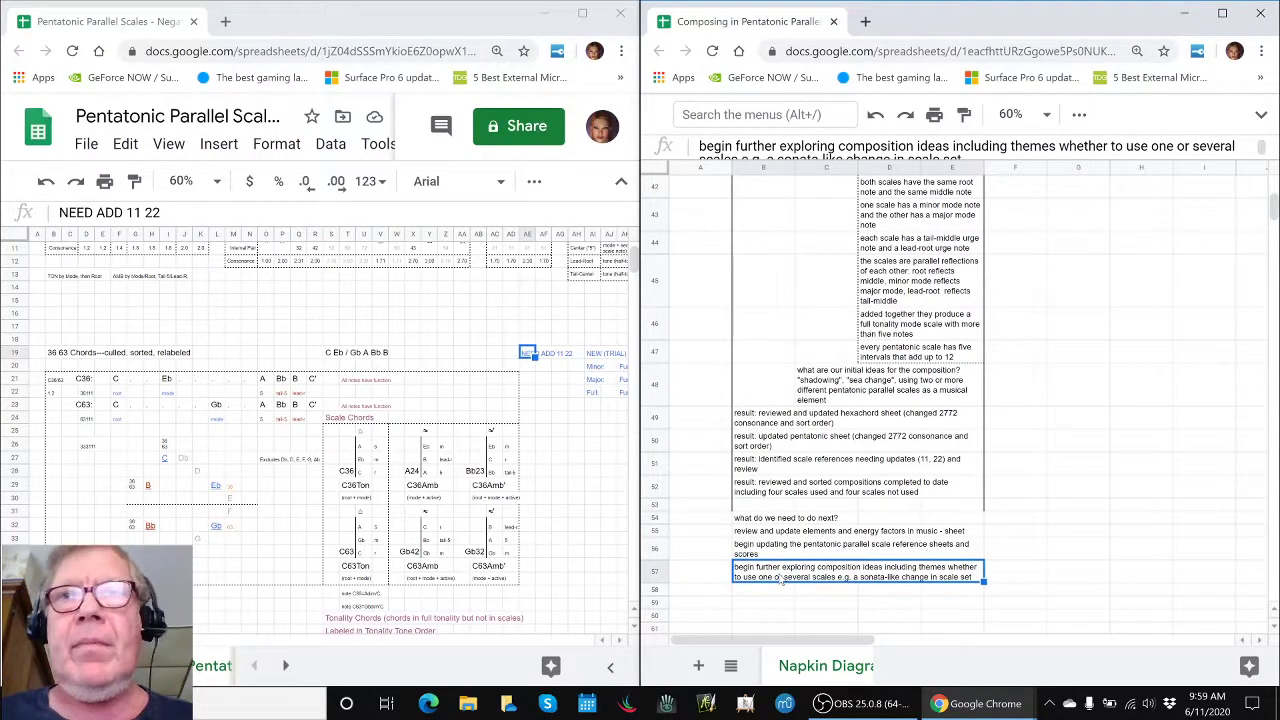
left_click(835, 706)
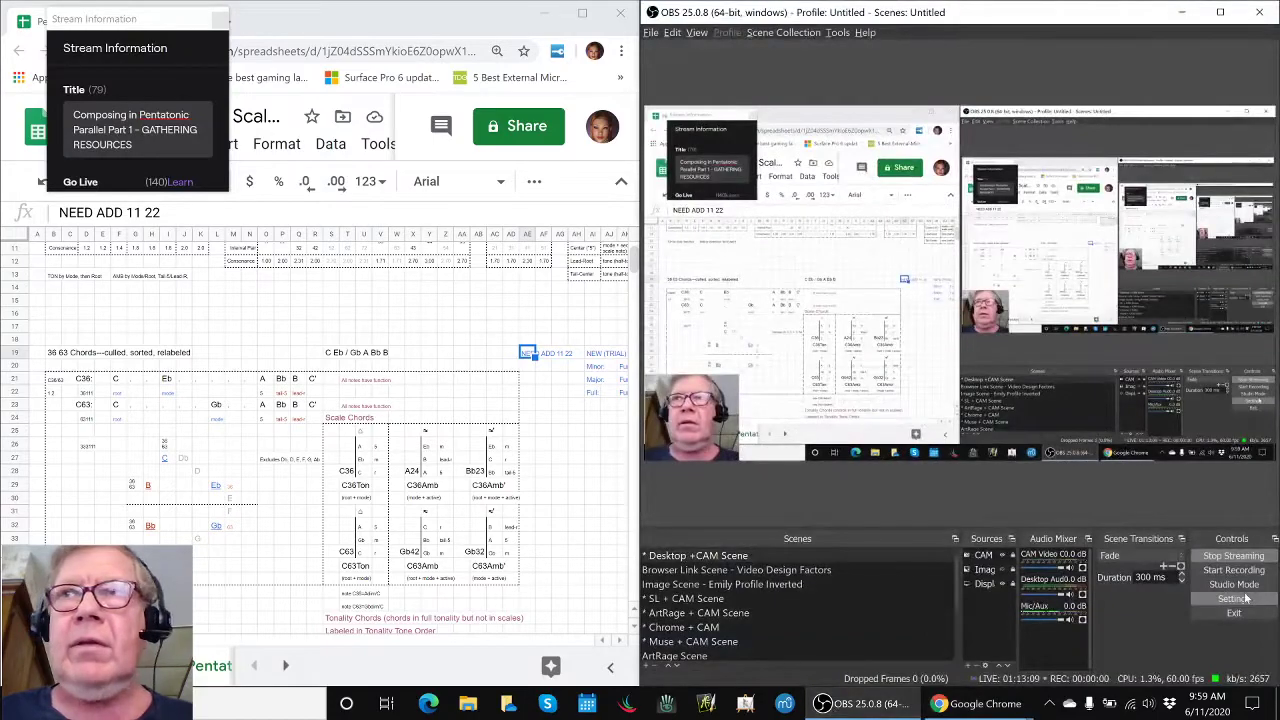